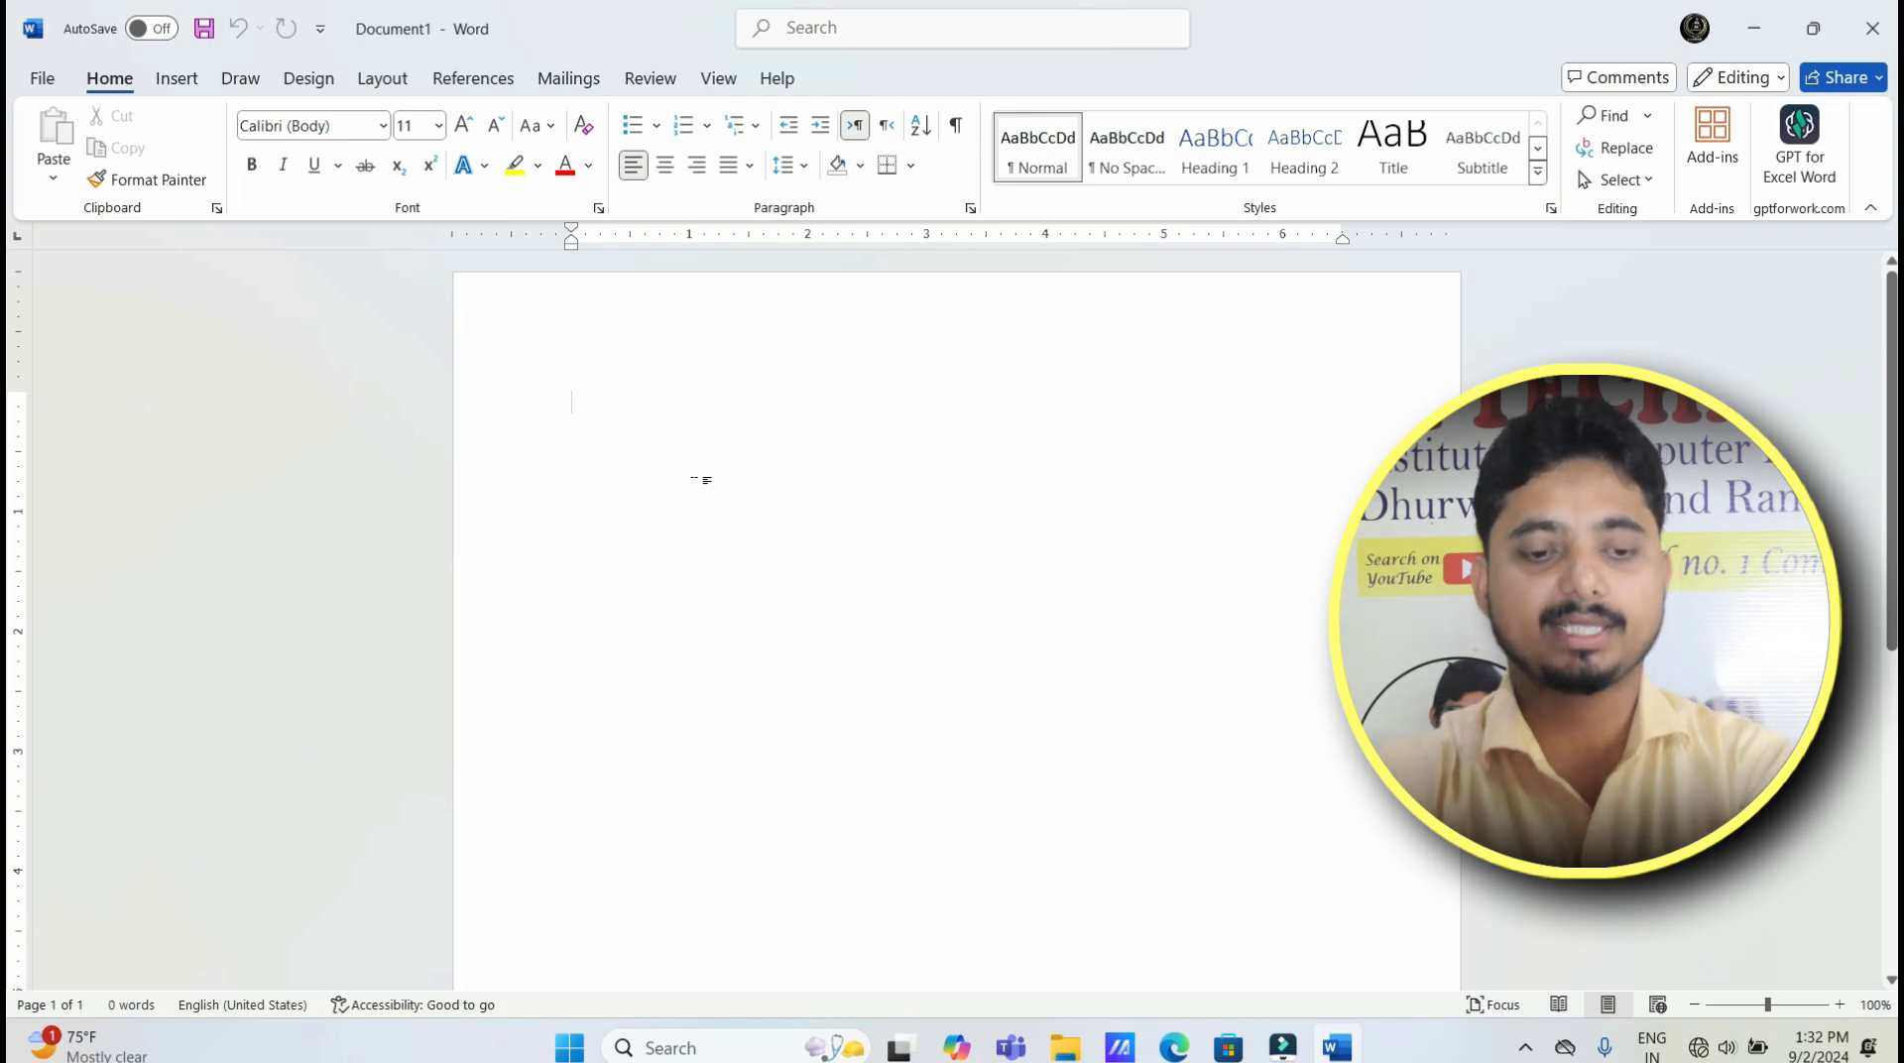
Step: Type the 'Content/ Index' heading, centred and underlined, in Algerian without bold
{"action": "type", "text": "c"}
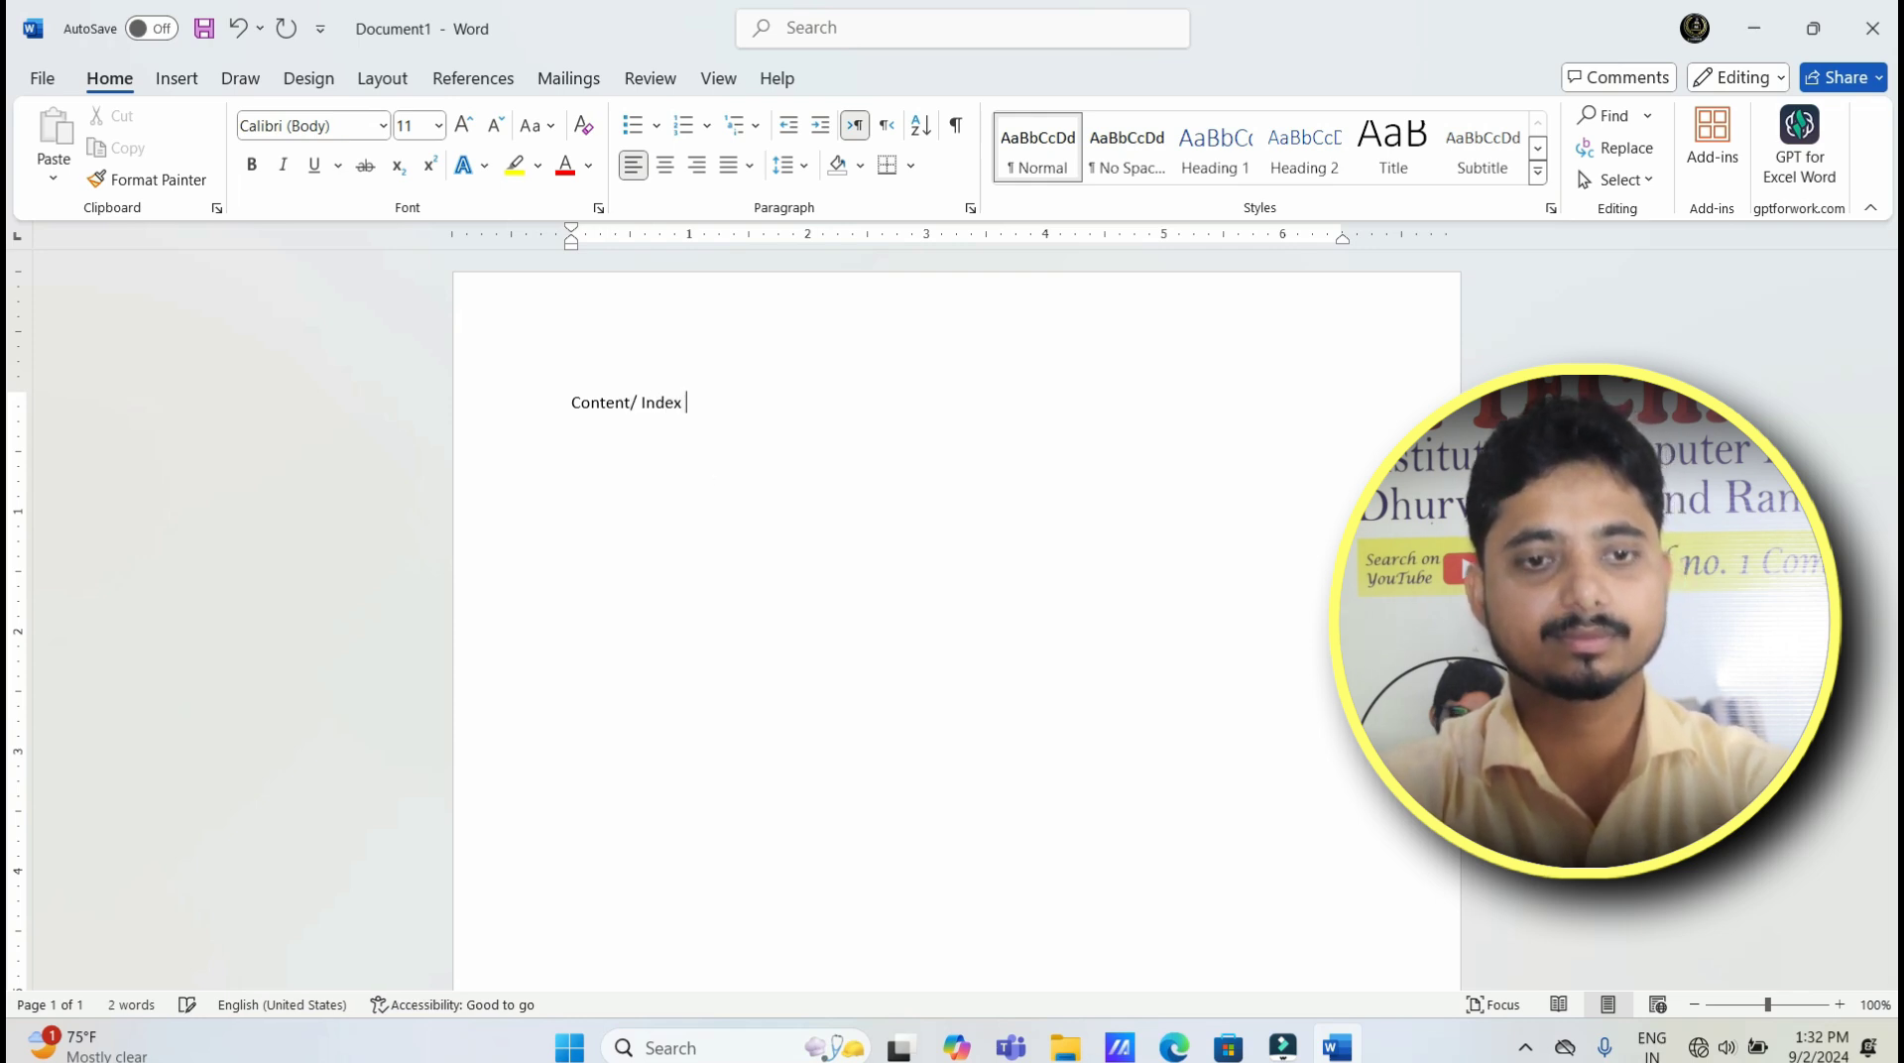
{"action": "key", "text": "ctrl+e"}
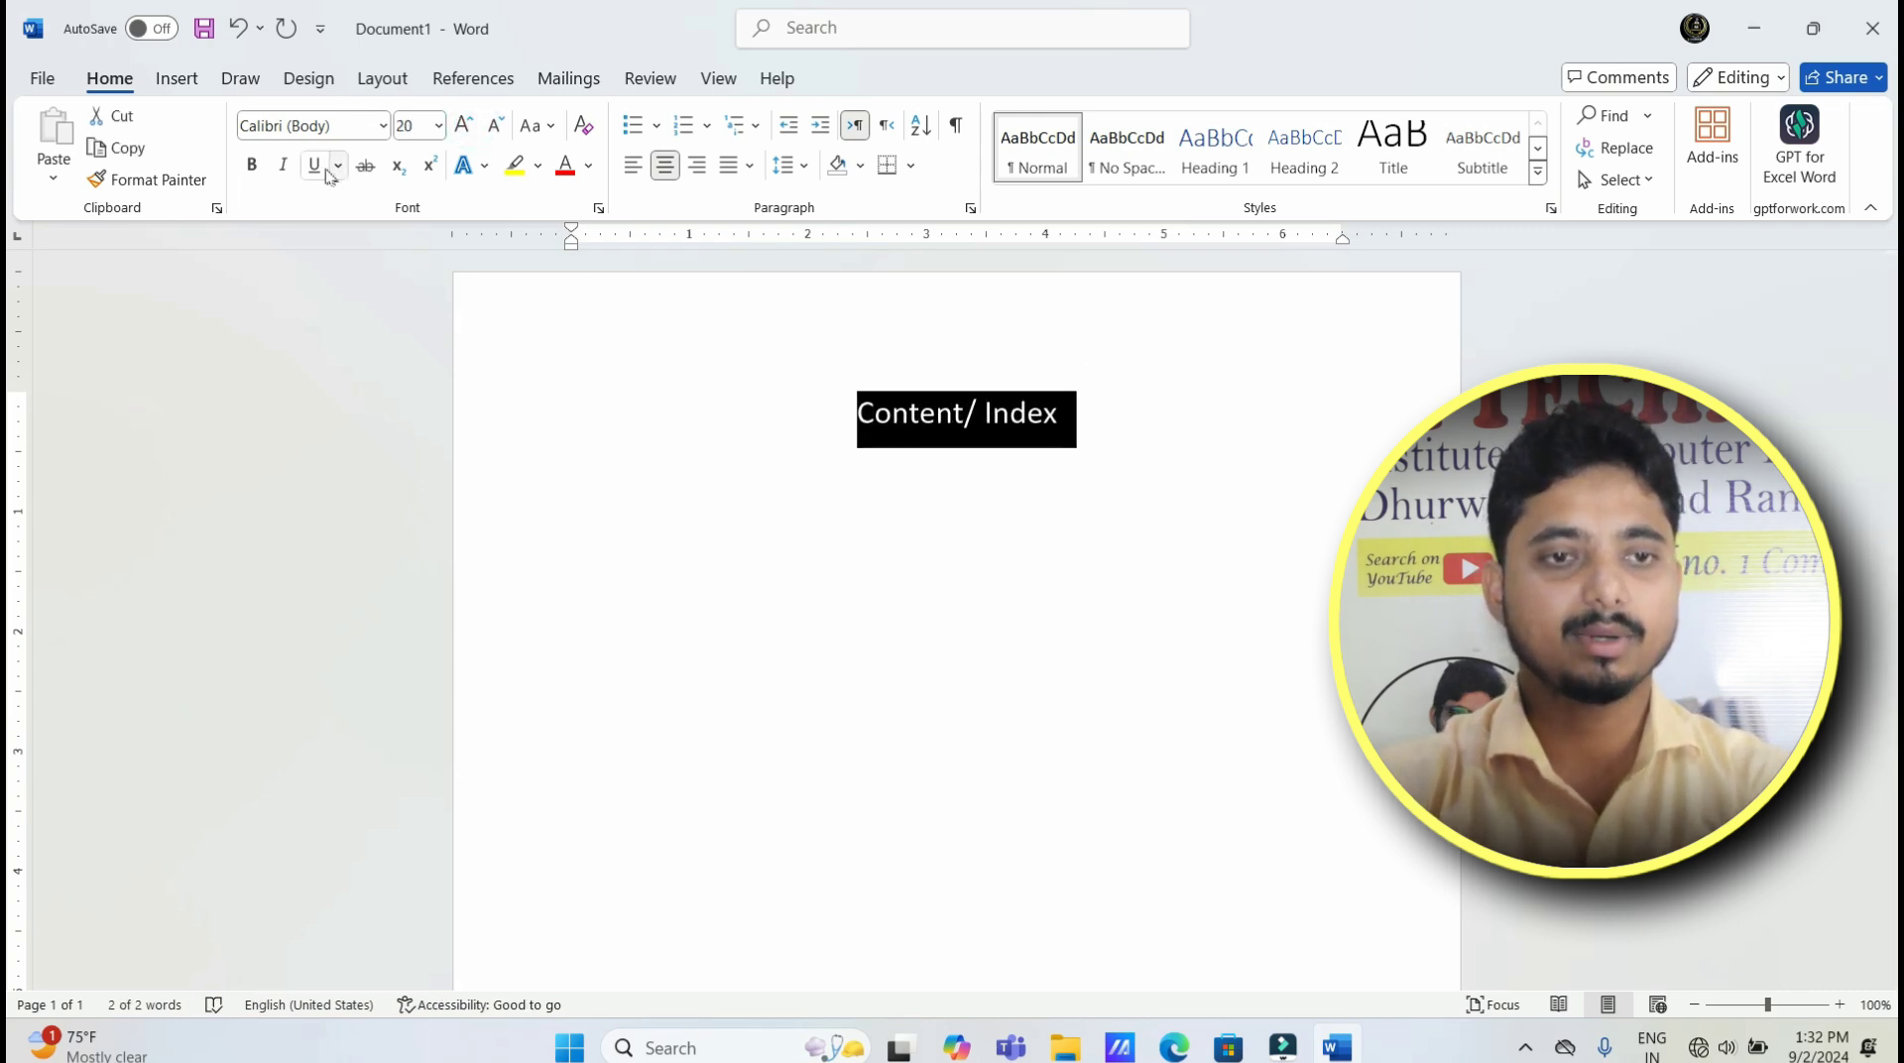
{"action": "left_click", "coordinate": [314, 166]}
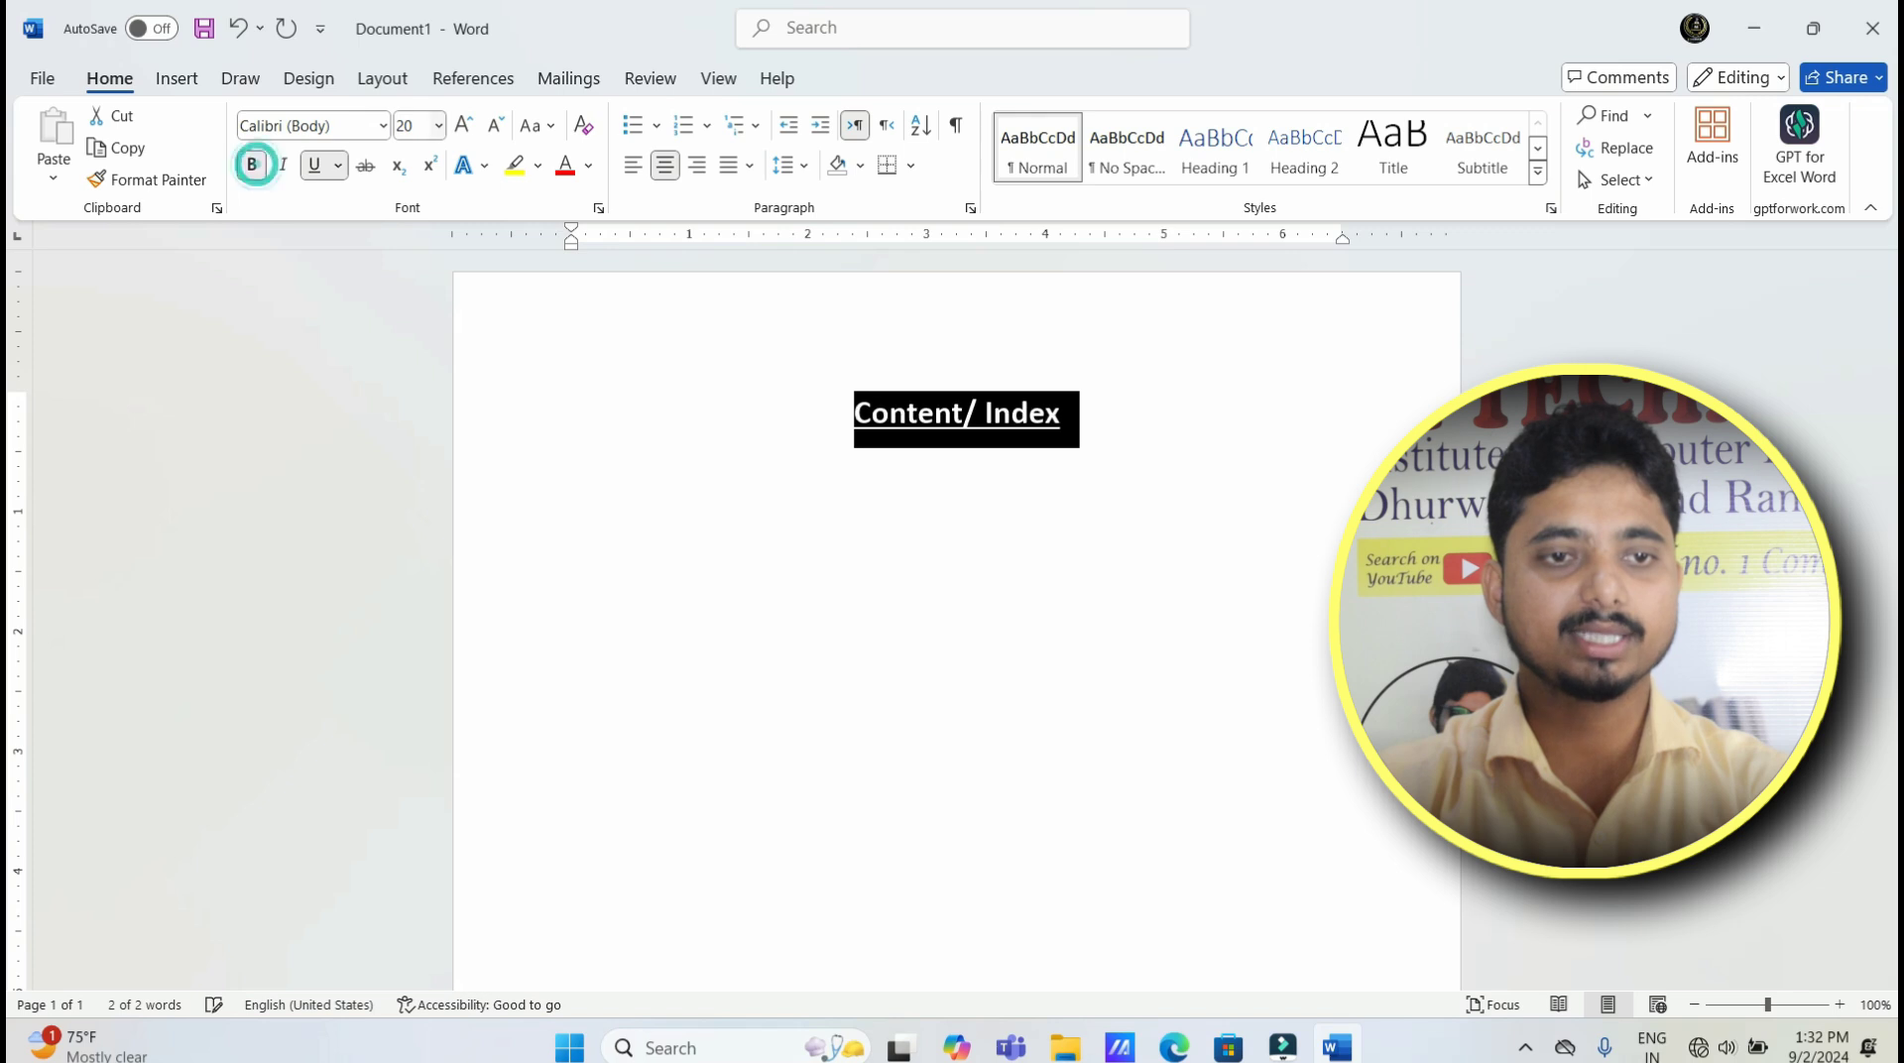
{"action": "left_click", "coordinate": [380, 127]}
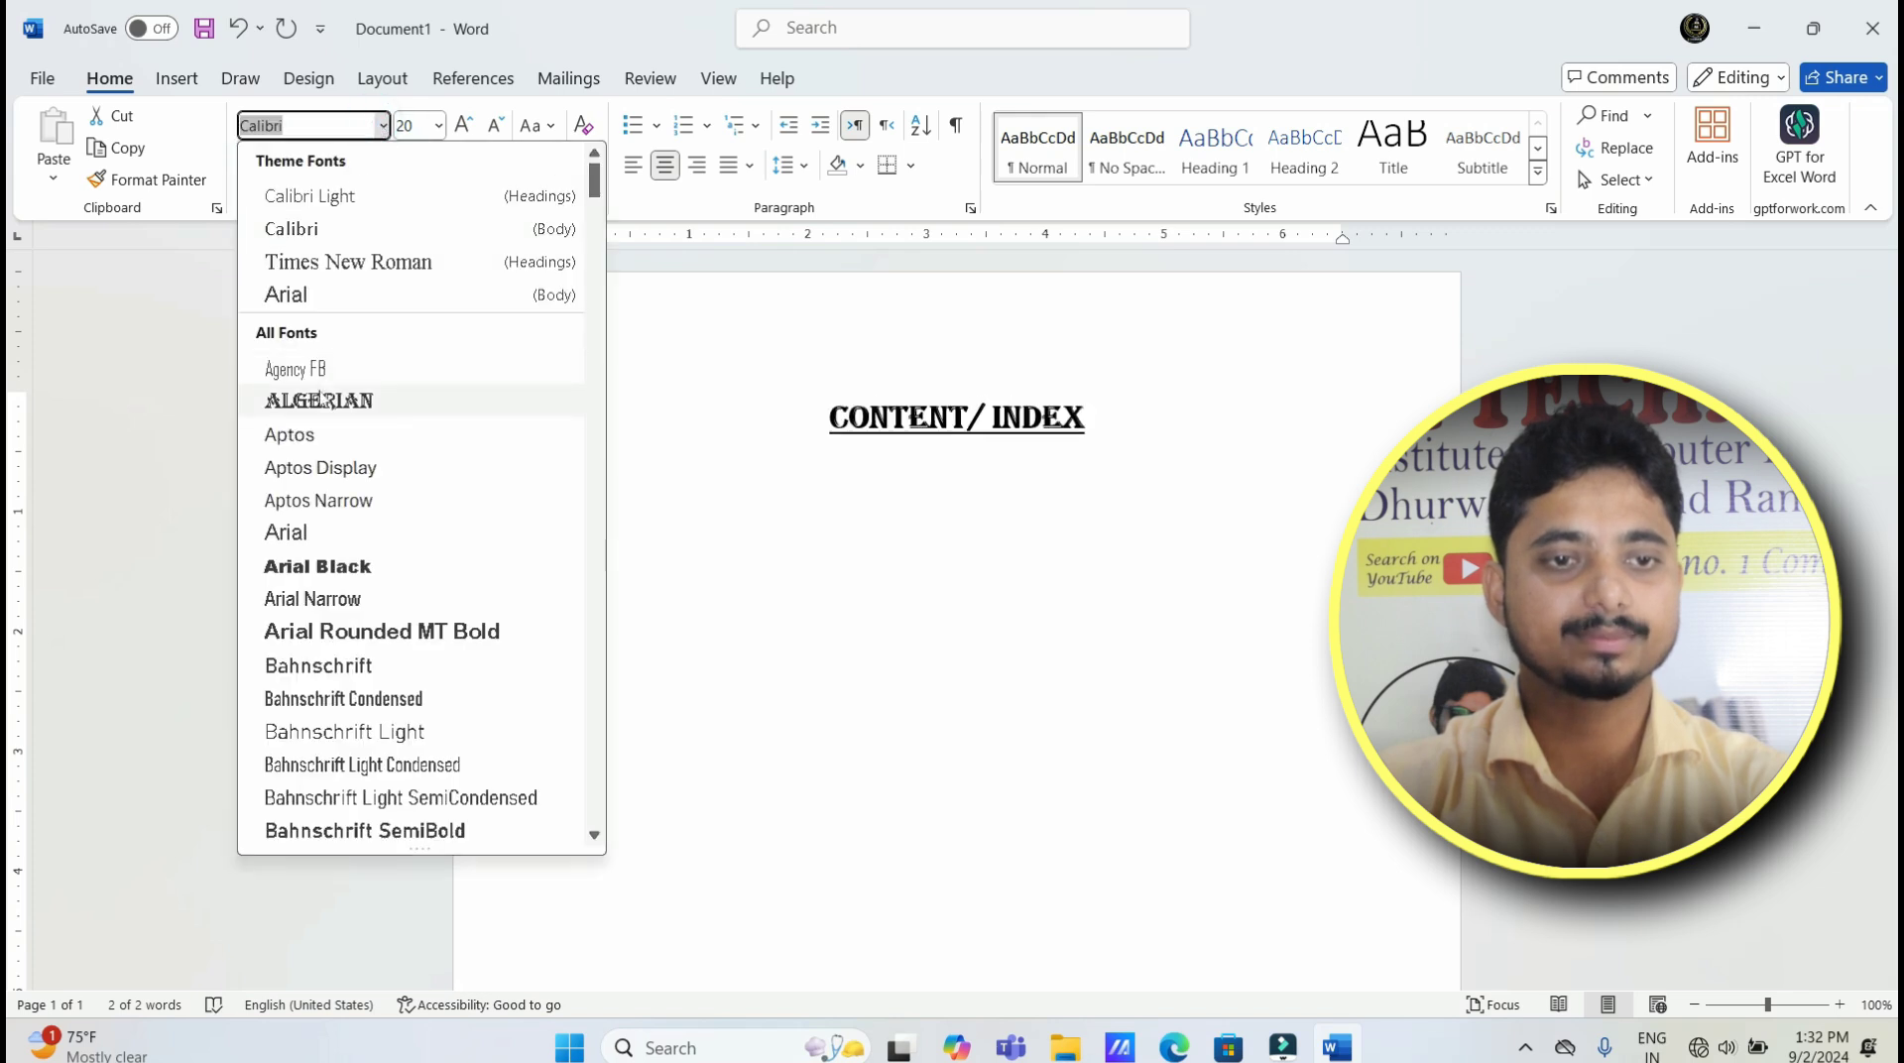
{"action": "left_click", "coordinate": [317, 391]}
{"action": "left_click", "coordinate": [251, 166]}
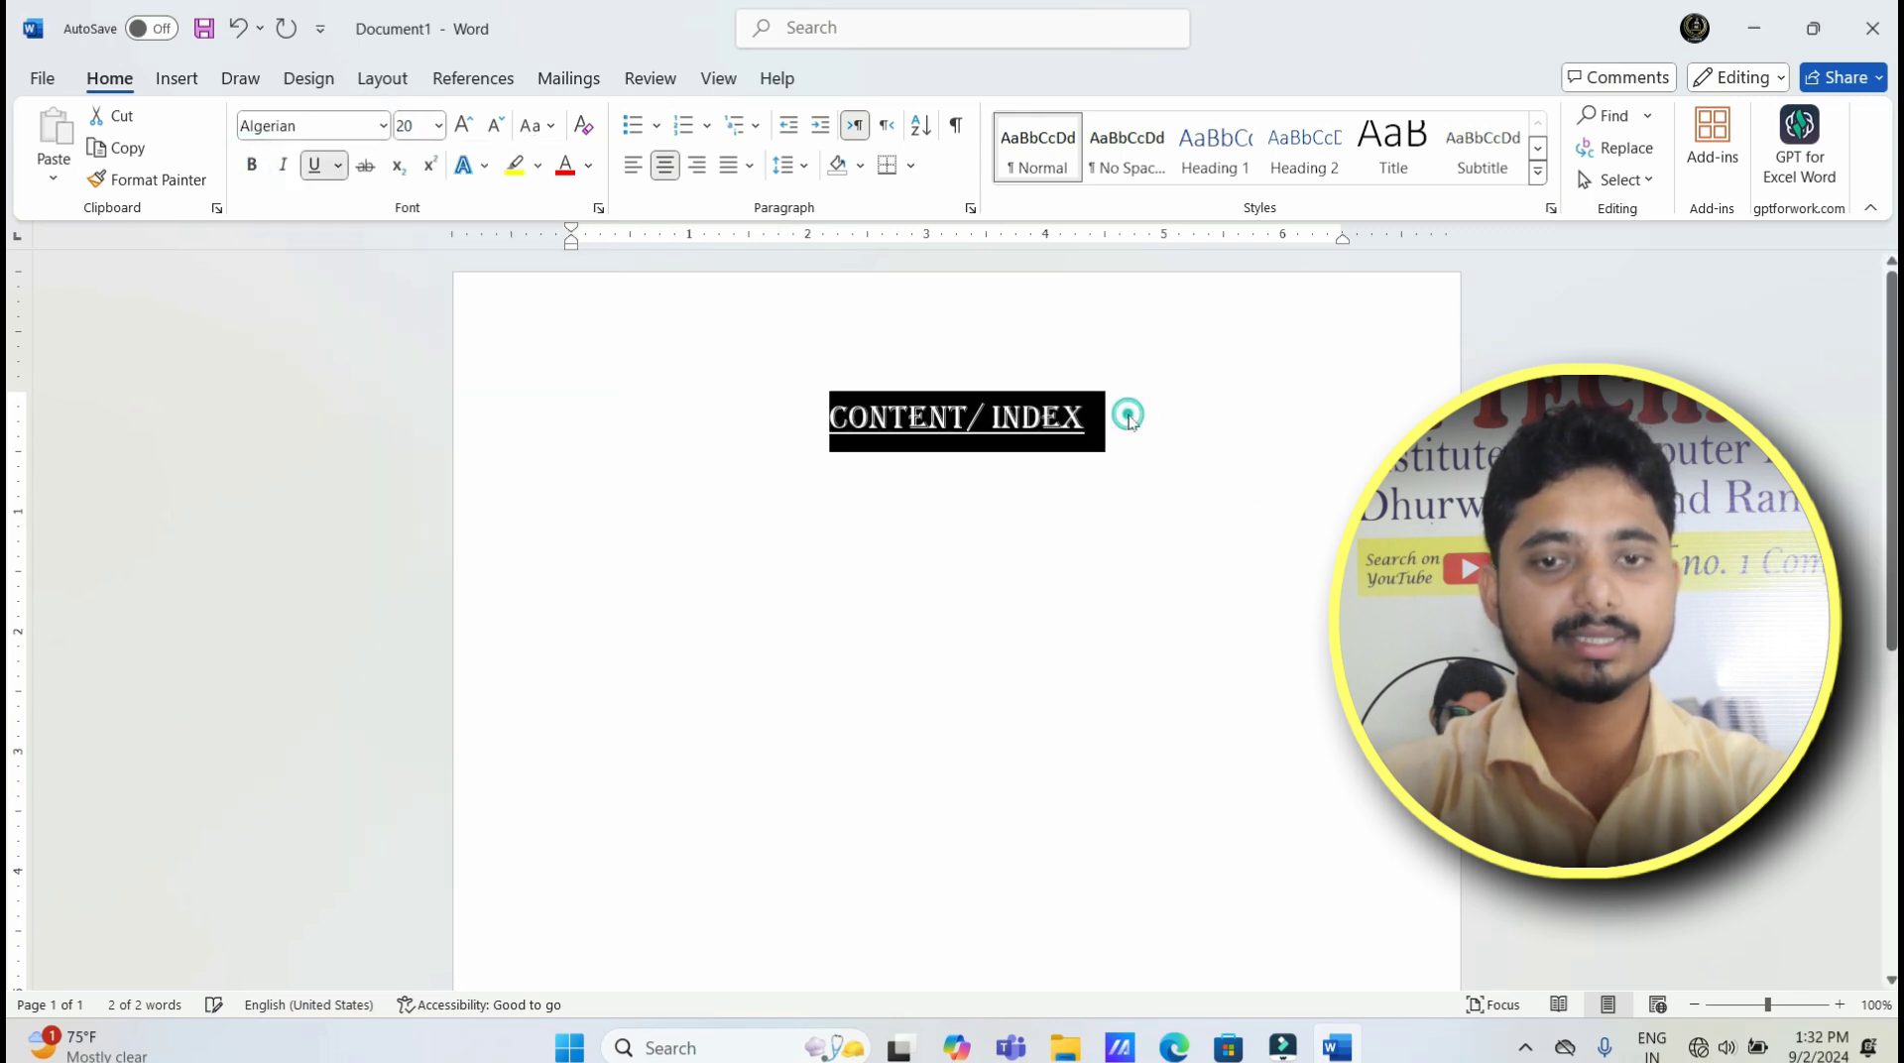
Step: Start a new line below the heading and set its font to Cambria
{"action": "left_click", "coordinate": [1129, 417]}
{"action": "key", "text": "Return"}
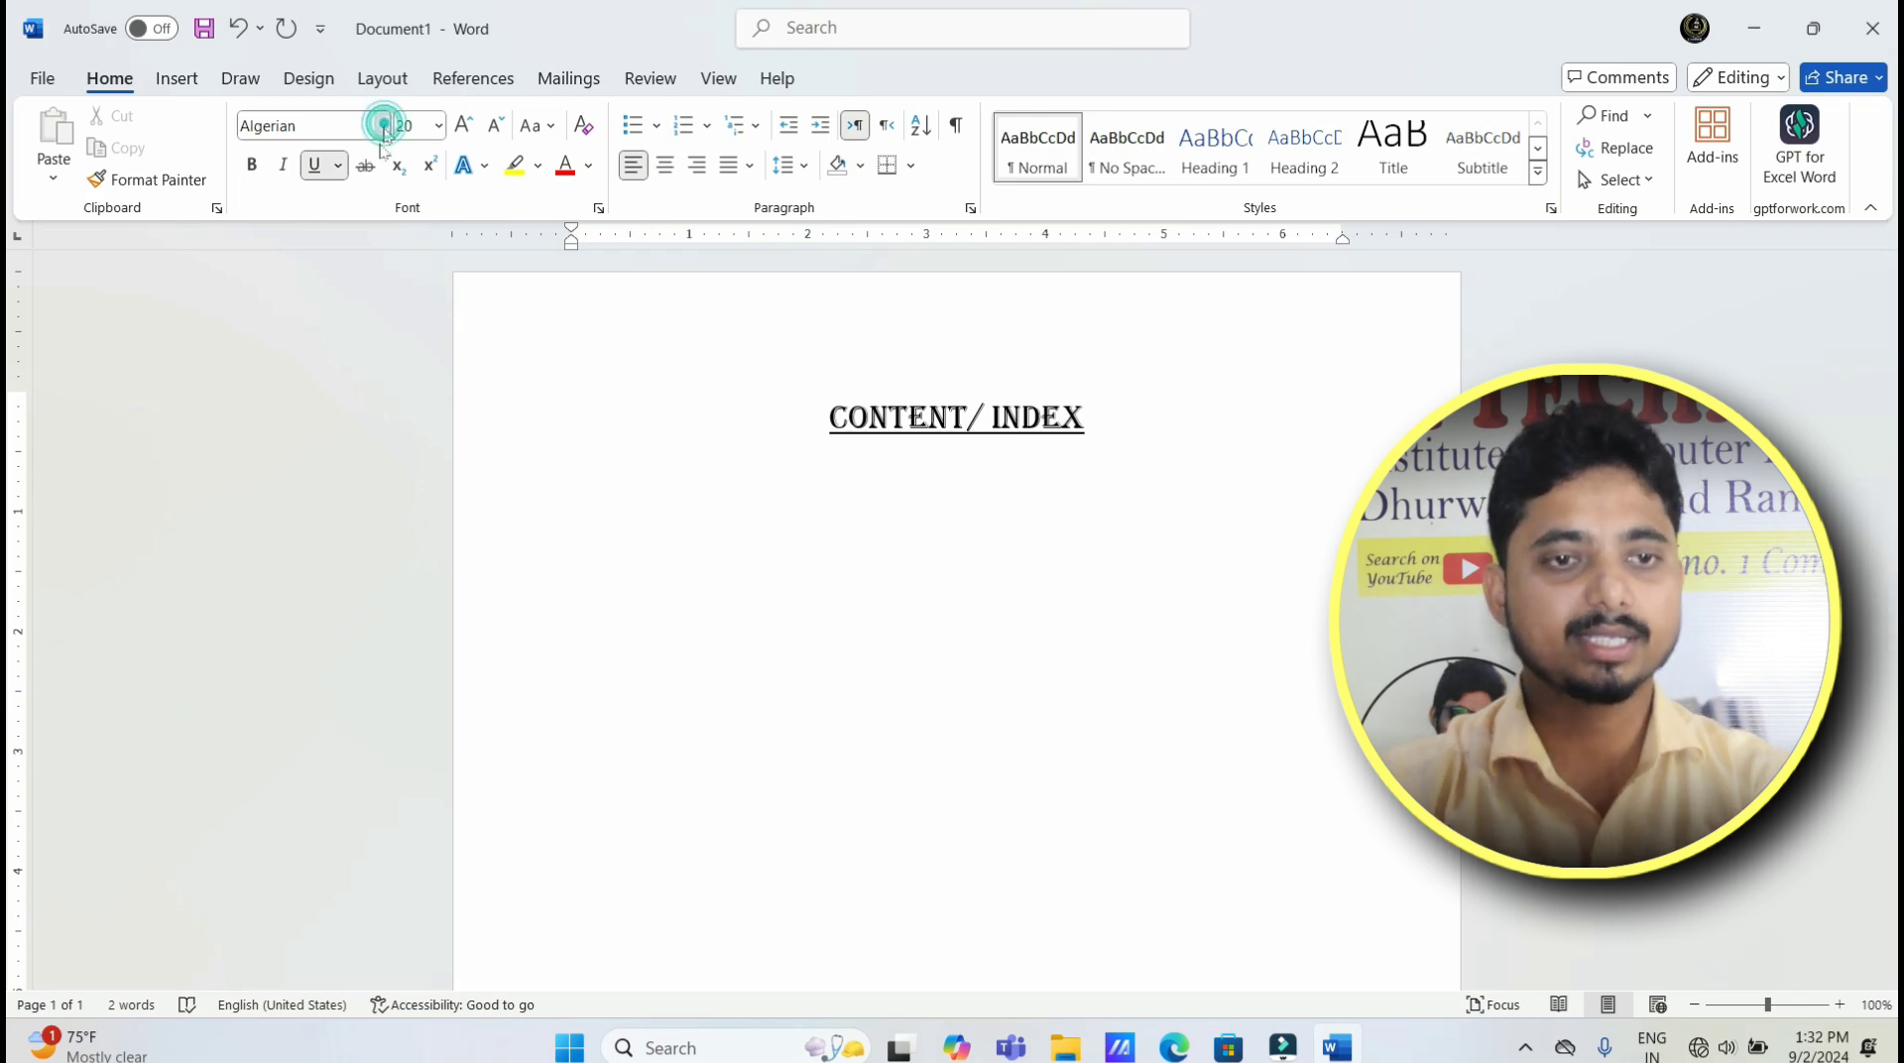
{"action": "left_click", "coordinate": [382, 125]}
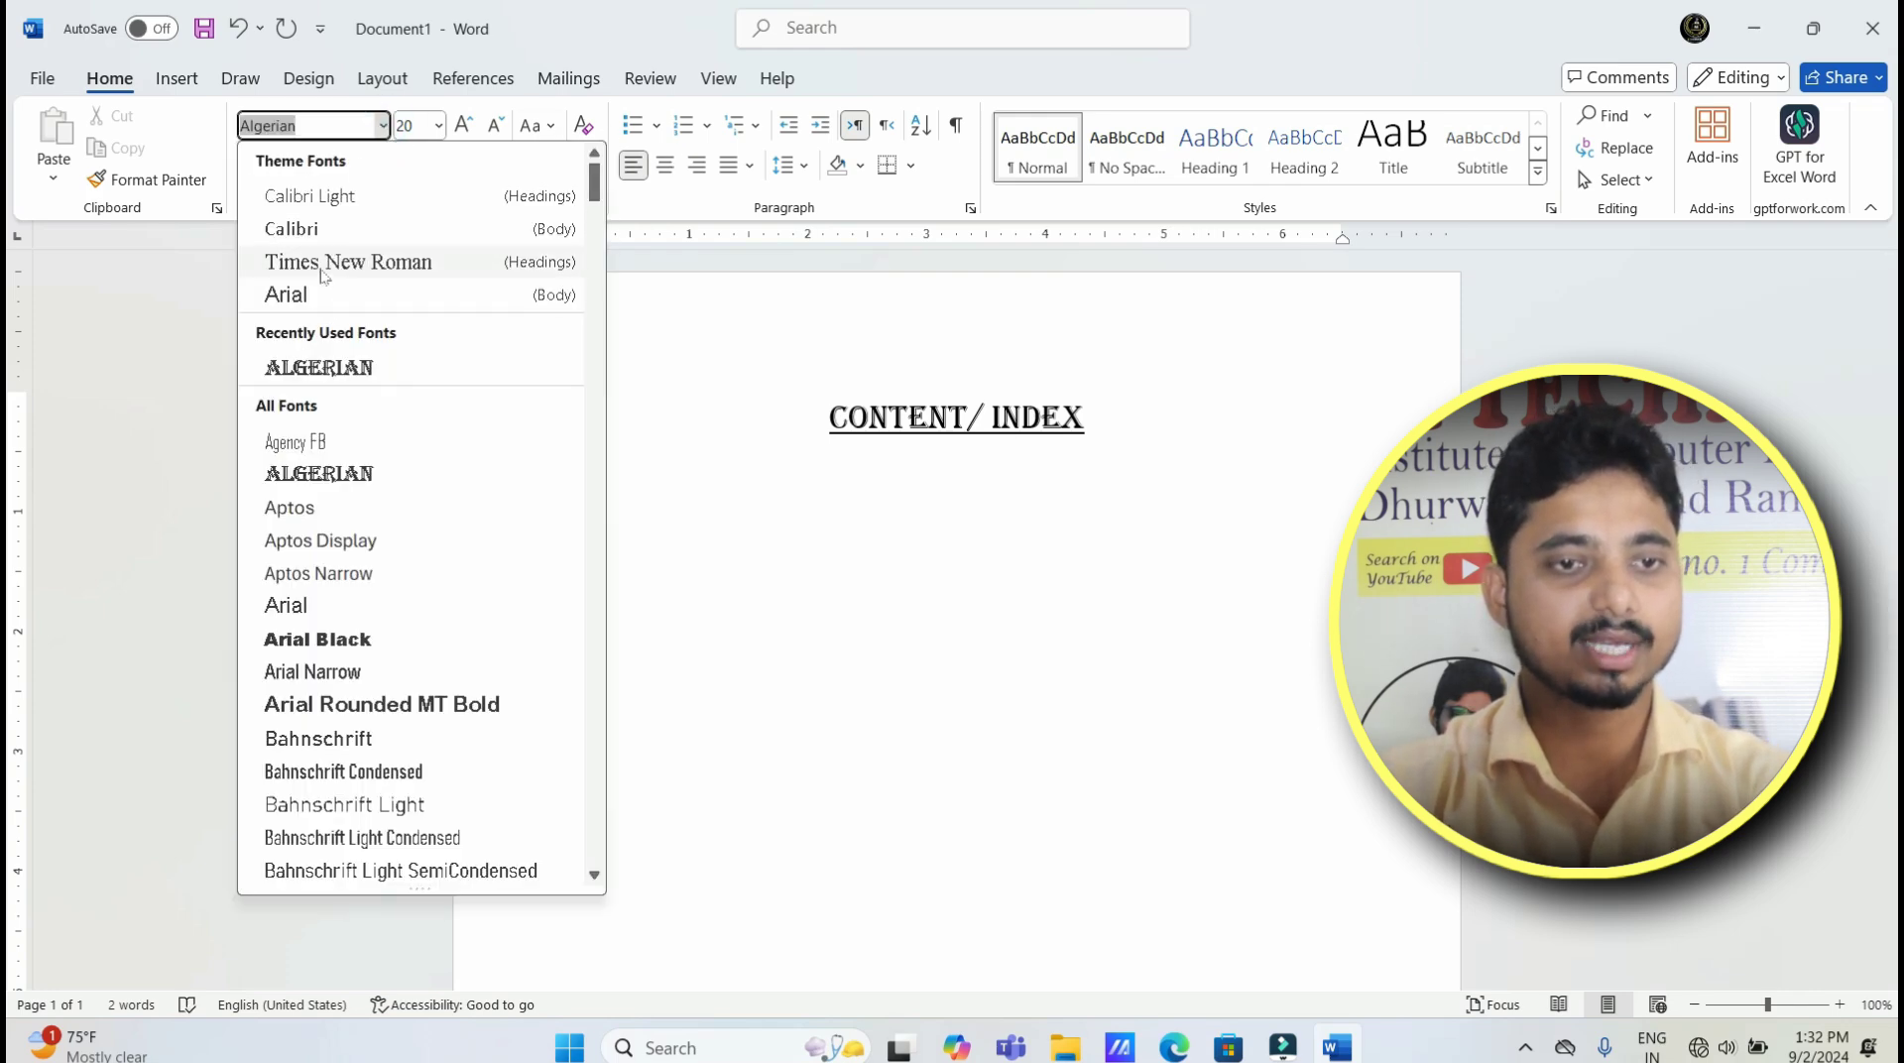
{"action": "scroll", "coordinate": [327, 317], "scroll_direction": "down", "scroll_amount": 3}
{"action": "scroll", "coordinate": [338, 396], "scroll_direction": "down", "scroll_amount": 4}
{"action": "scroll", "coordinate": [347, 466], "scroll_direction": "down", "scroll_amount": 5}
{"action": "scroll", "coordinate": [359, 515], "scroll_direction": "down", "scroll_amount": 1}
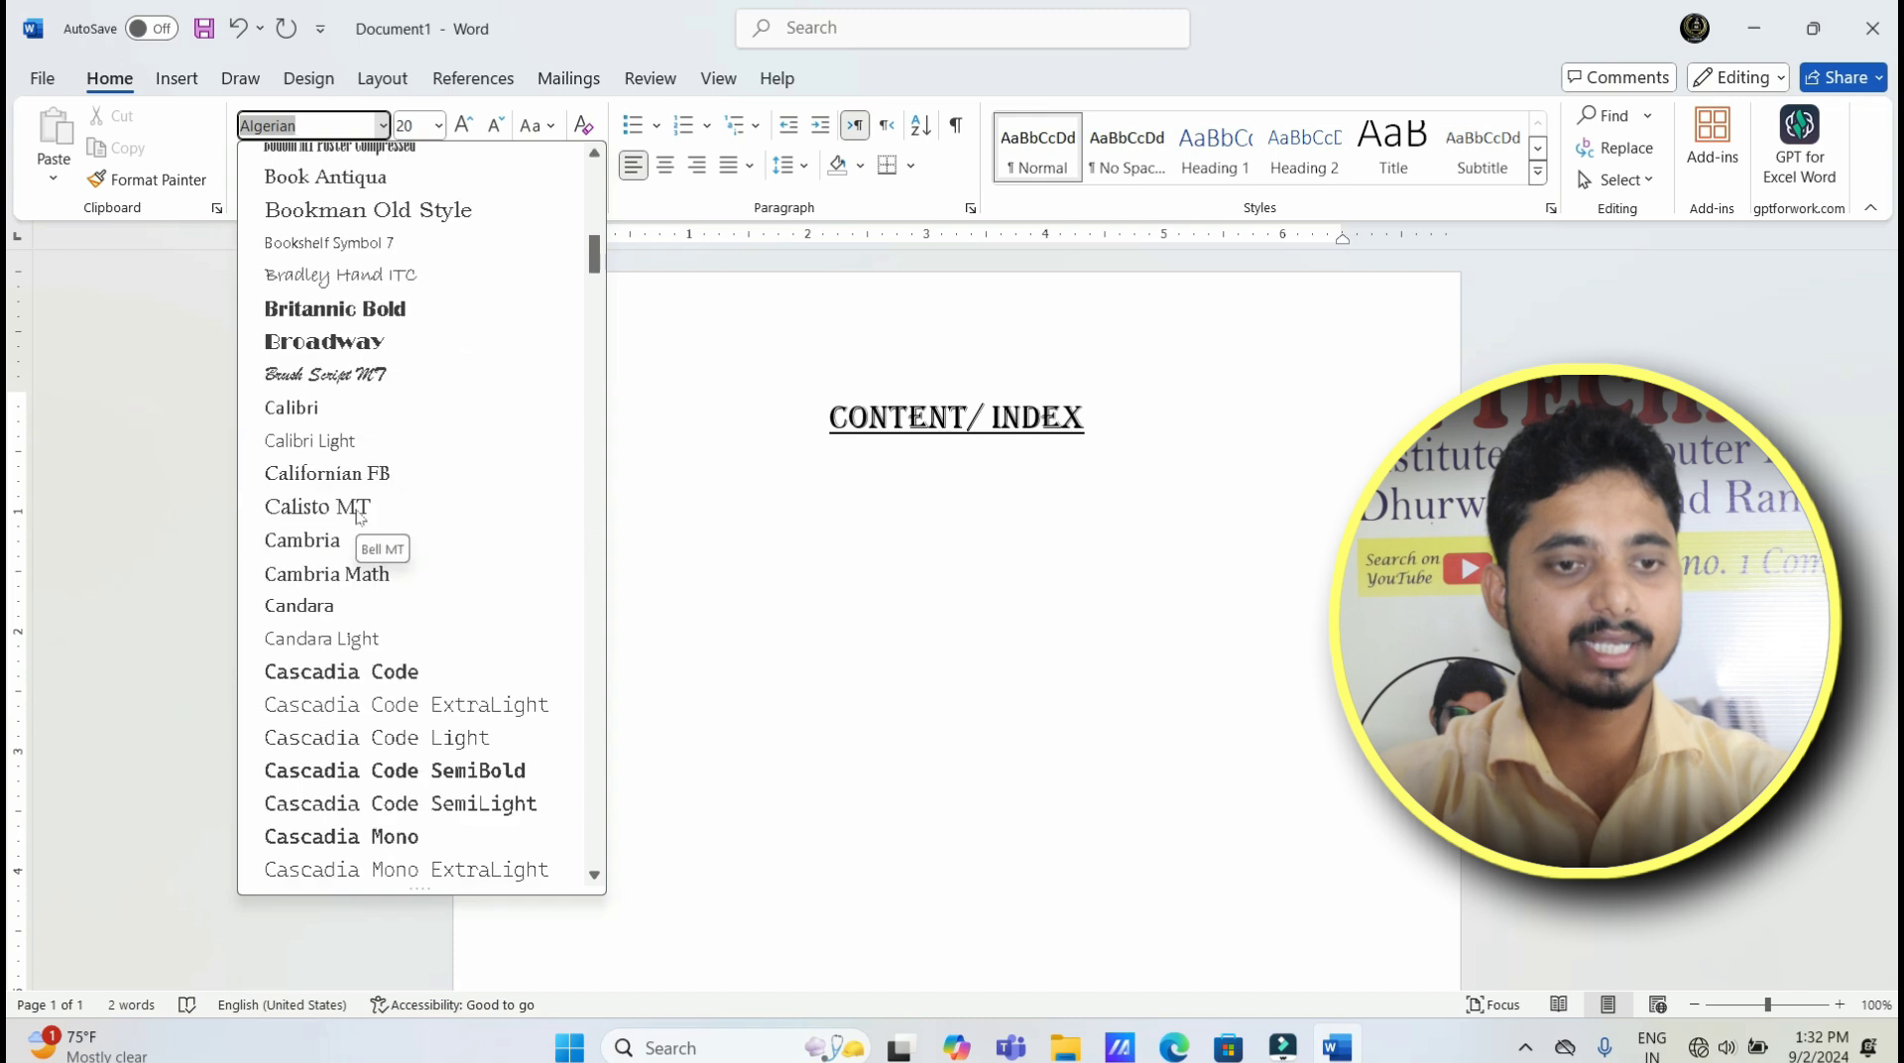
{"action": "left_click", "coordinate": [337, 543]}
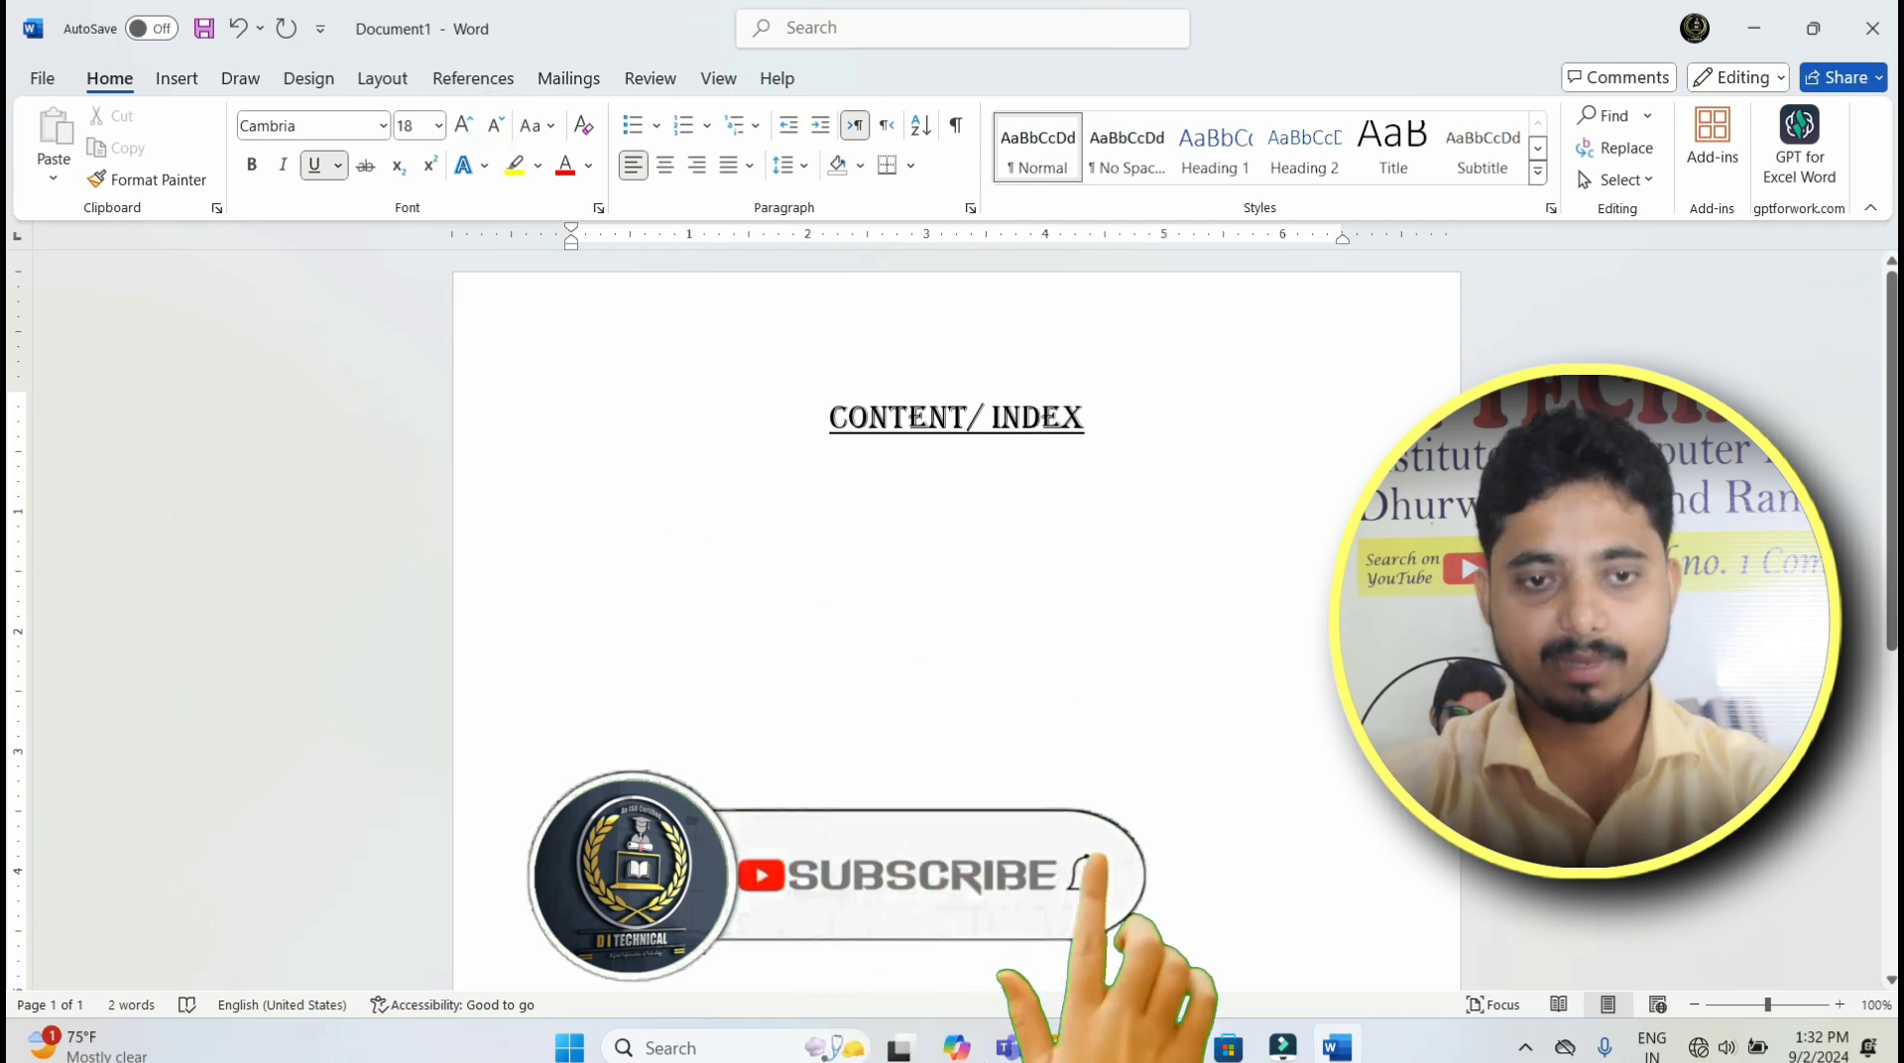
Step: Insert a blank page after the index page for the Paint title
{"action": "scroll", "coordinate": [582, 595], "scroll_direction": "down", "scroll_amount": 4}
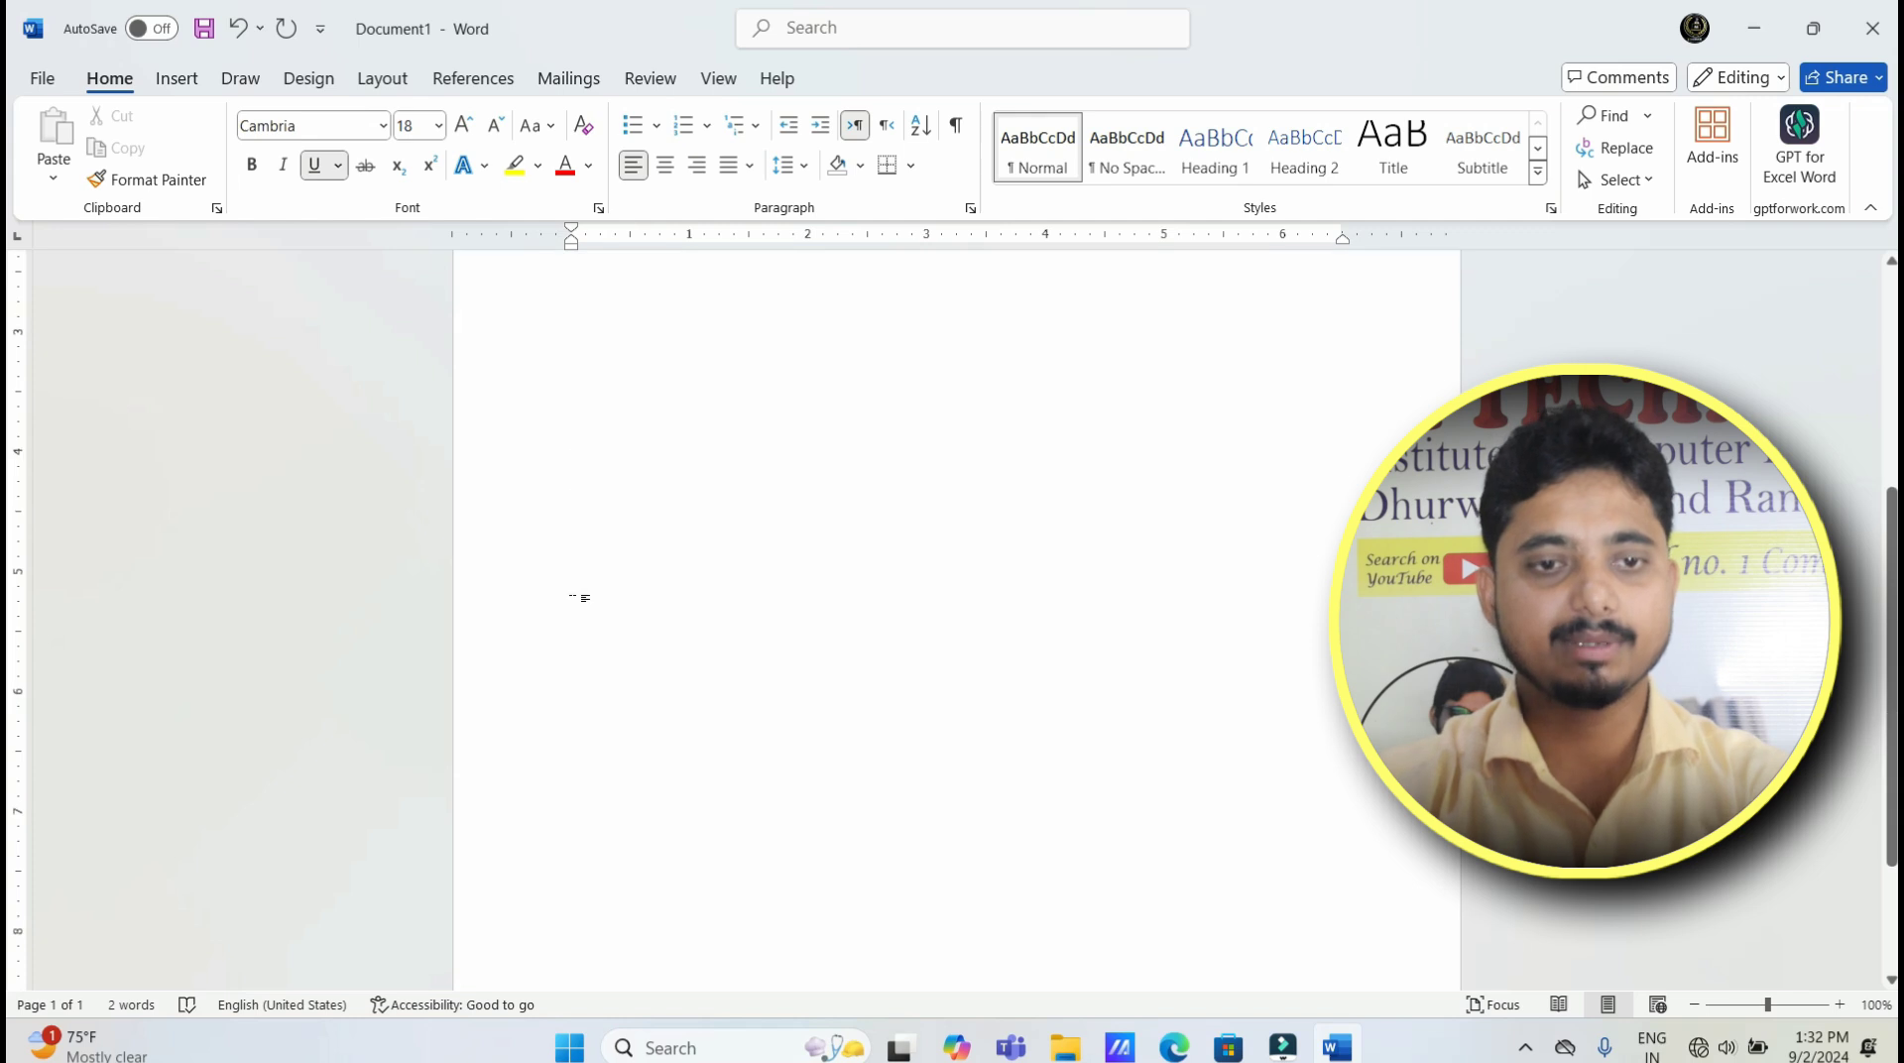
{"action": "scroll", "coordinate": [574, 595], "scroll_direction": "down", "scroll_amount": 2}
{"action": "left_click", "coordinate": [178, 81]}
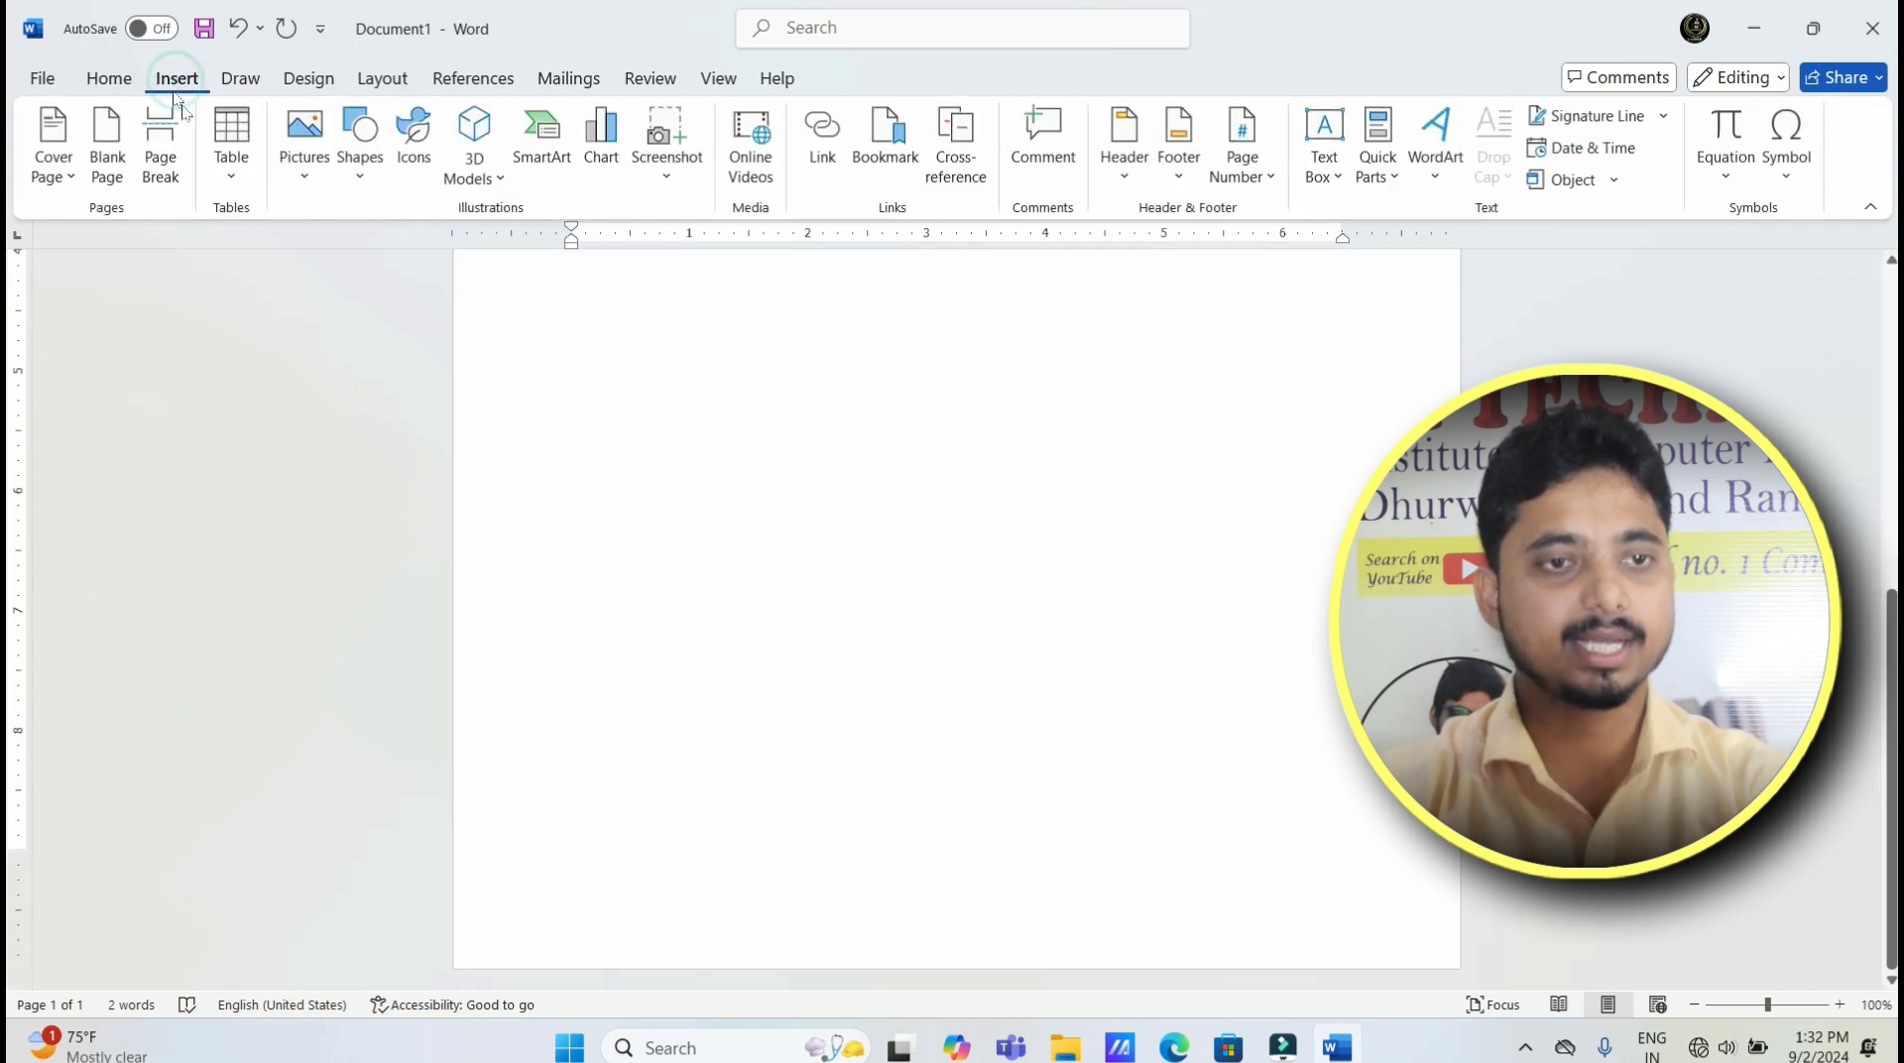
{"action": "left_click", "coordinate": [115, 149]}
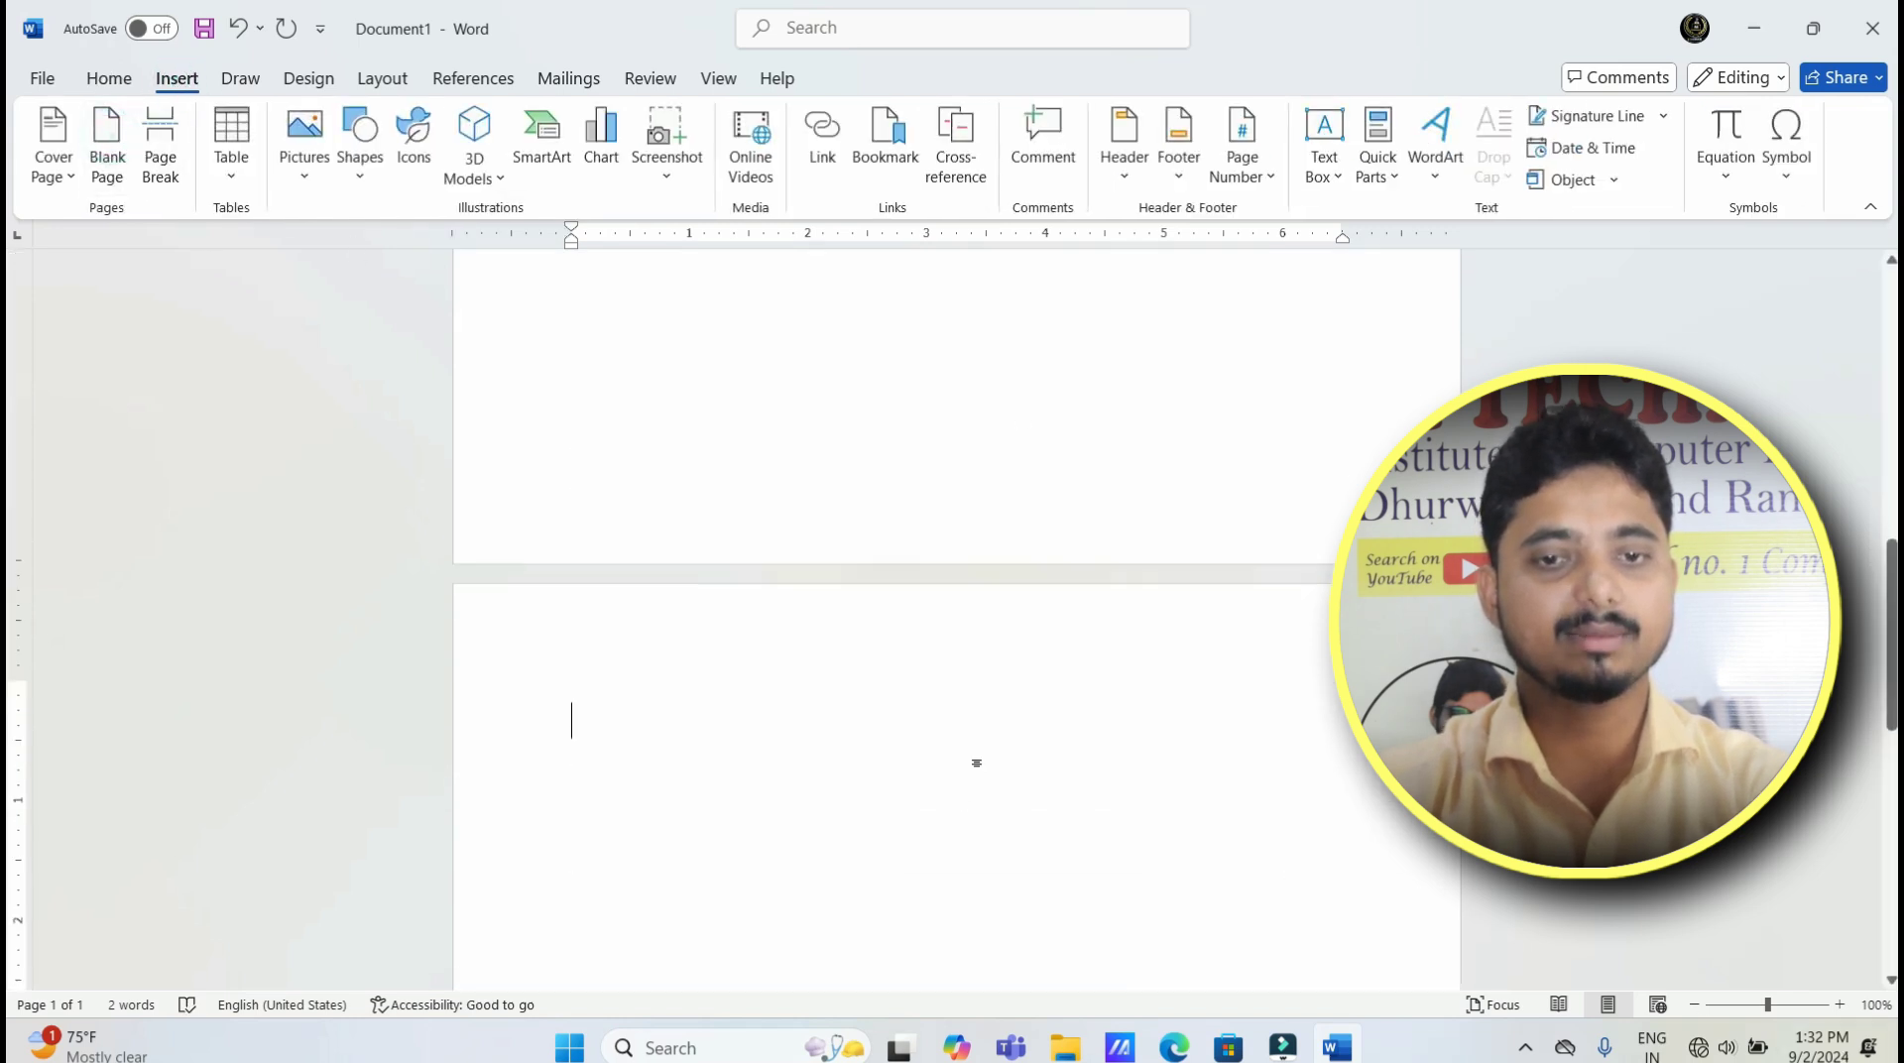
{"action": "scroll", "coordinate": [972, 744], "scroll_direction": "up", "scroll_amount": 3}
{"action": "scroll", "coordinate": [968, 731], "scroll_direction": "up", "scroll_amount": 5}
{"action": "scroll", "coordinate": [963, 731], "scroll_direction": "up", "scroll_amount": 2}
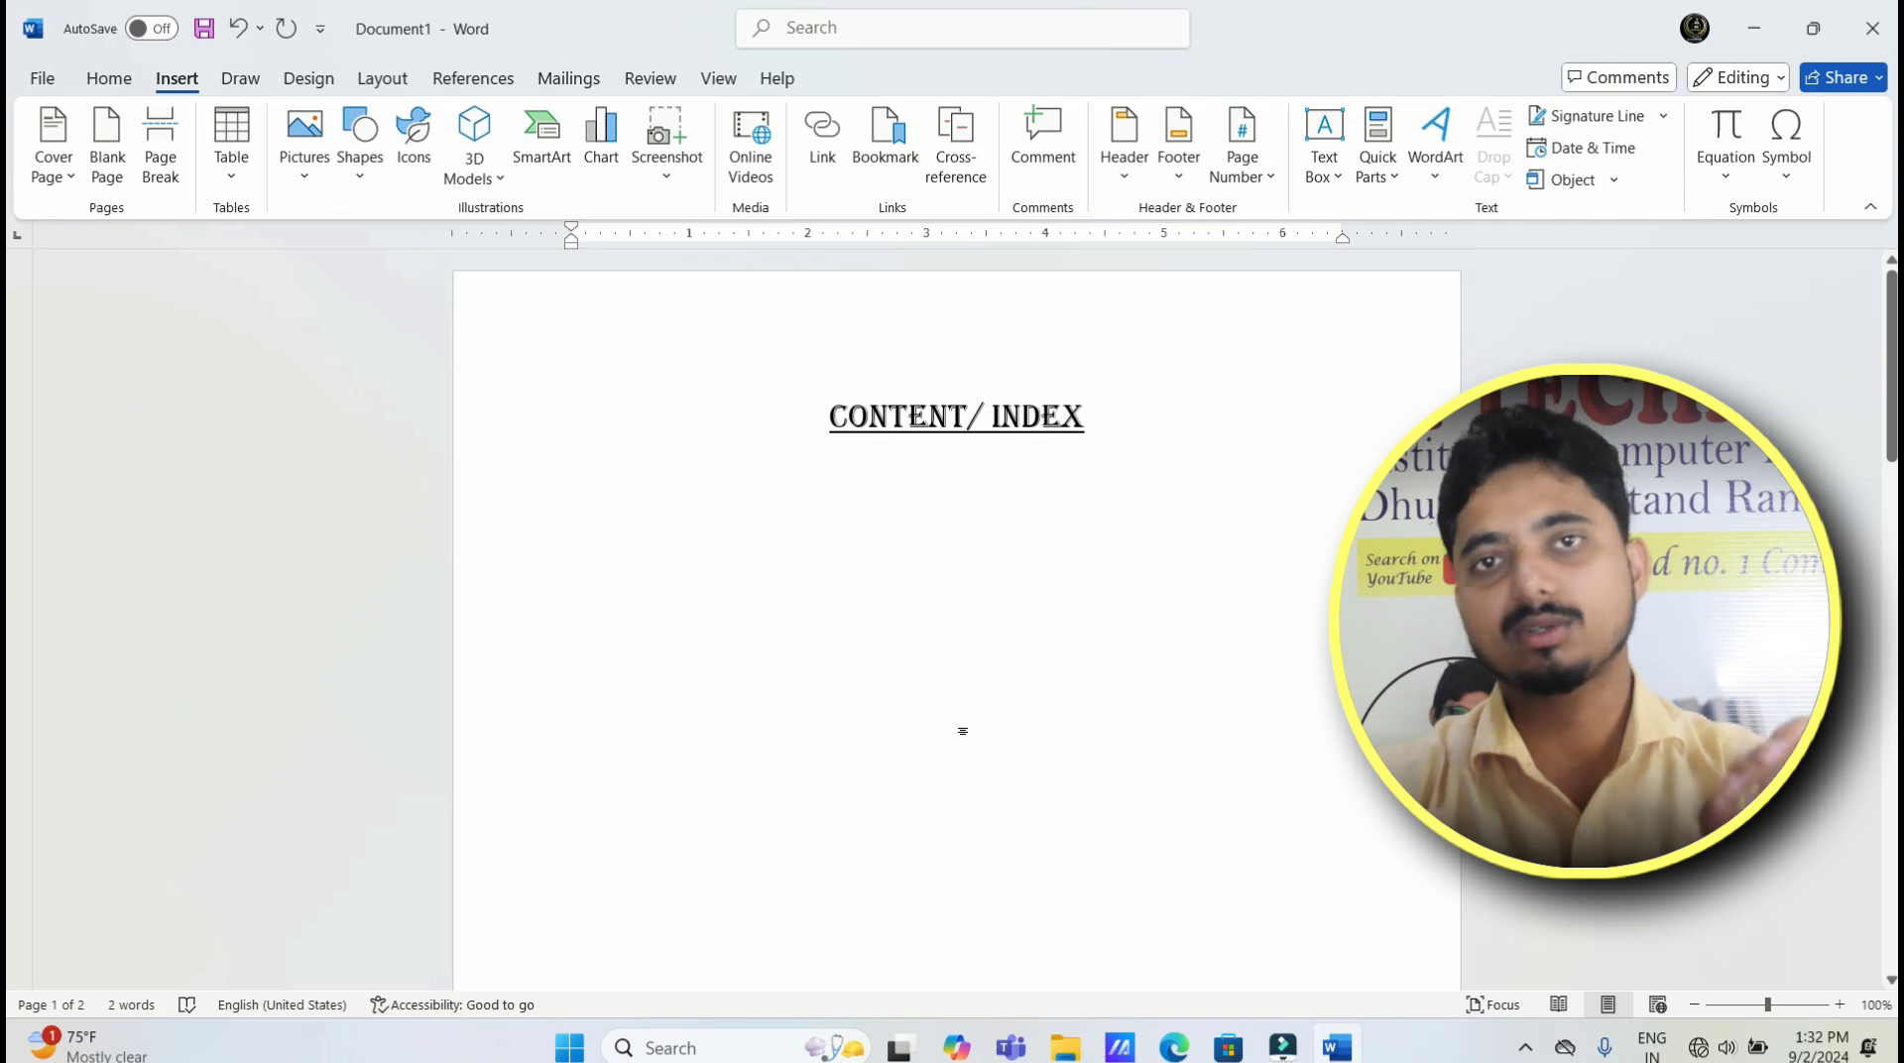
{"action": "scroll", "coordinate": [963, 731], "scroll_direction": "down", "scroll_amount": 5}
{"action": "scroll", "coordinate": [962, 731], "scroll_direction": "down", "scroll_amount": 4}
{"action": "scroll", "coordinate": [809, 702], "scroll_direction": "down", "scroll_amount": 3}
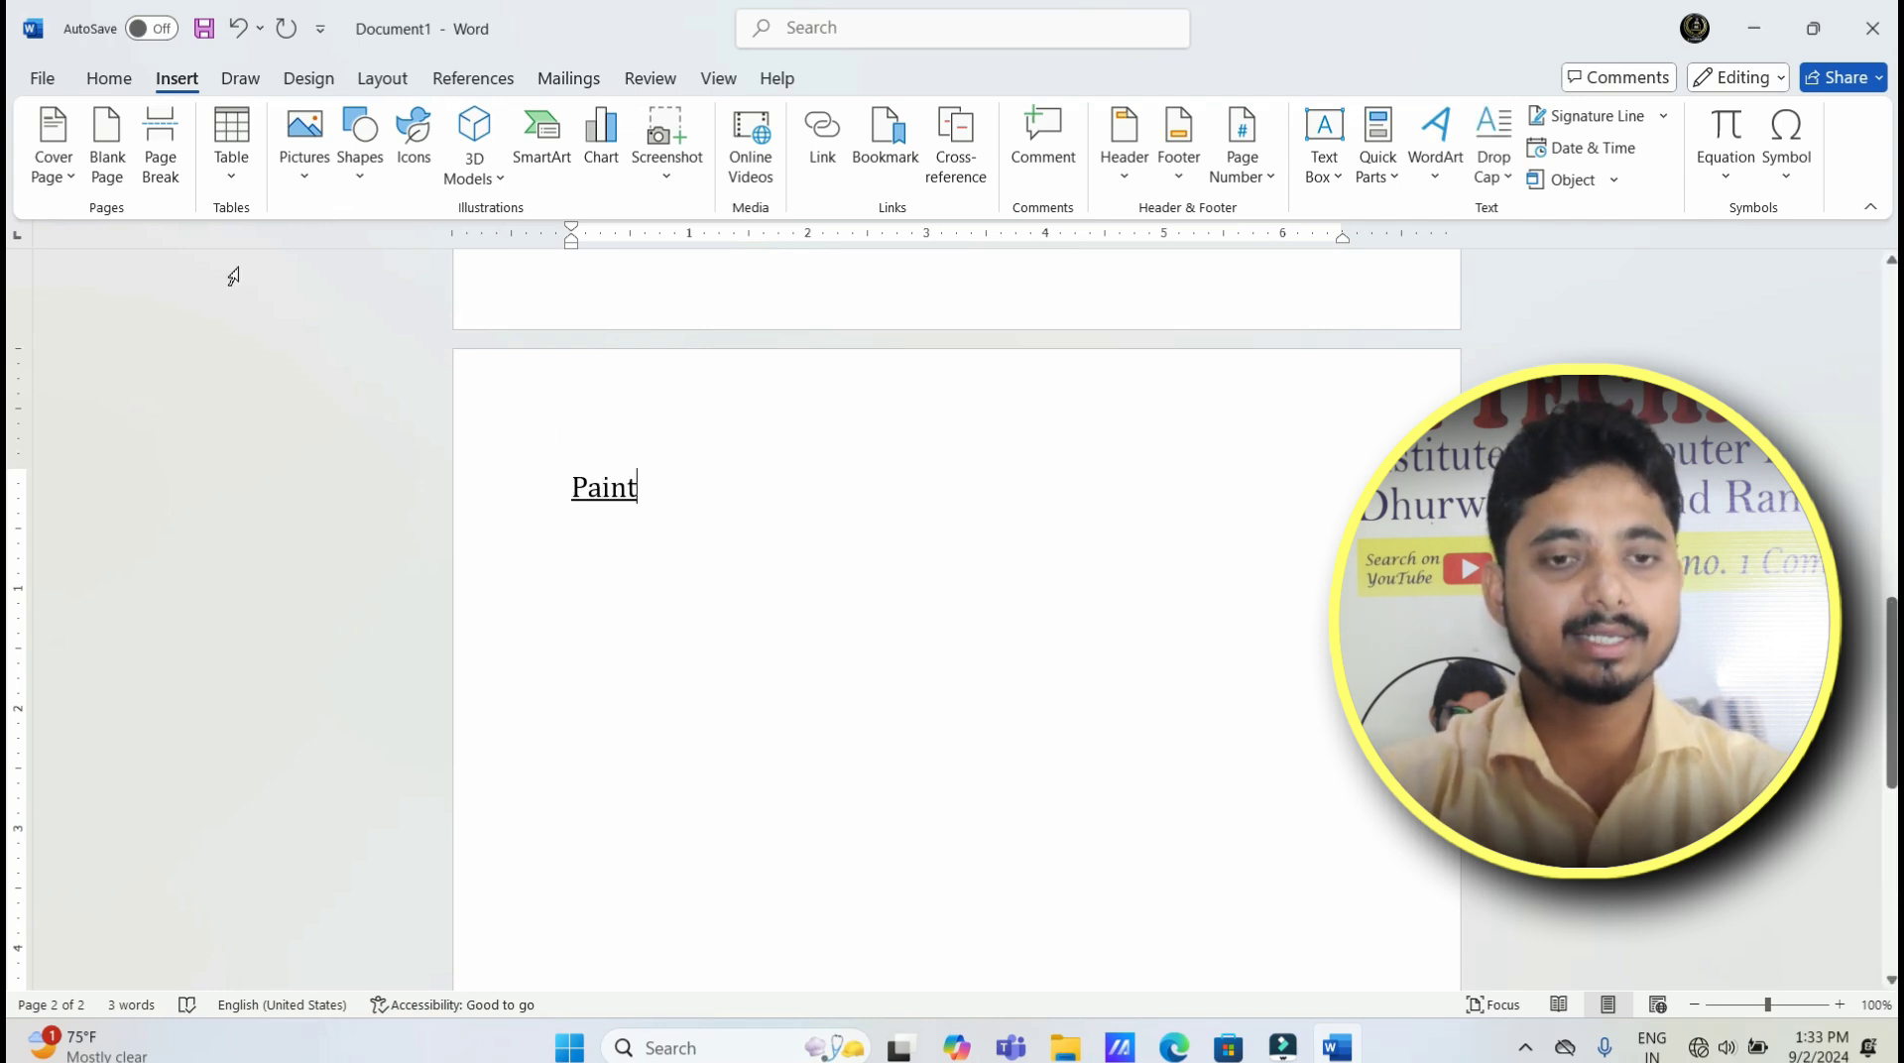
Step: Insert further blank pages for the Notepad and WordPad titles and the last page
{"action": "left_click", "coordinate": [103, 144]}
{"action": "type", "text": "Notepad"}
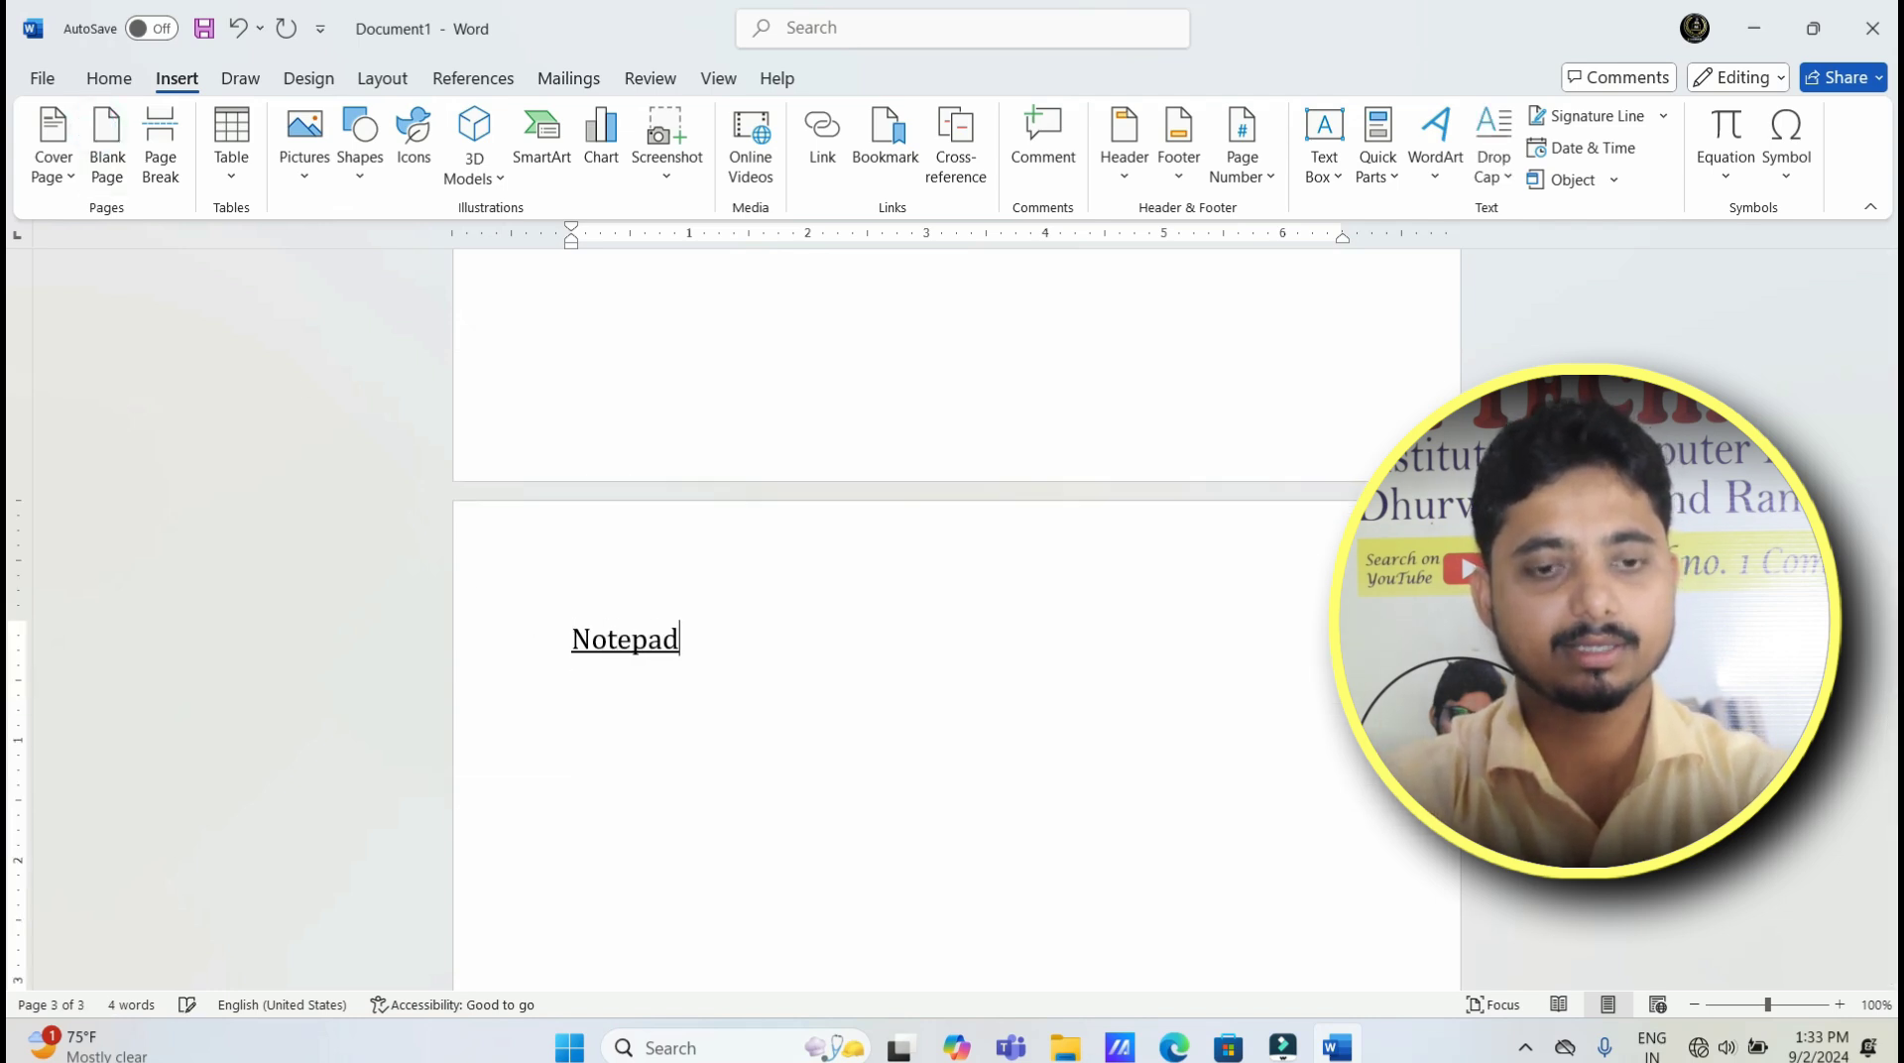
{"action": "left_click", "coordinate": [107, 144]}
{"action": "type", "text": "WordPad"}
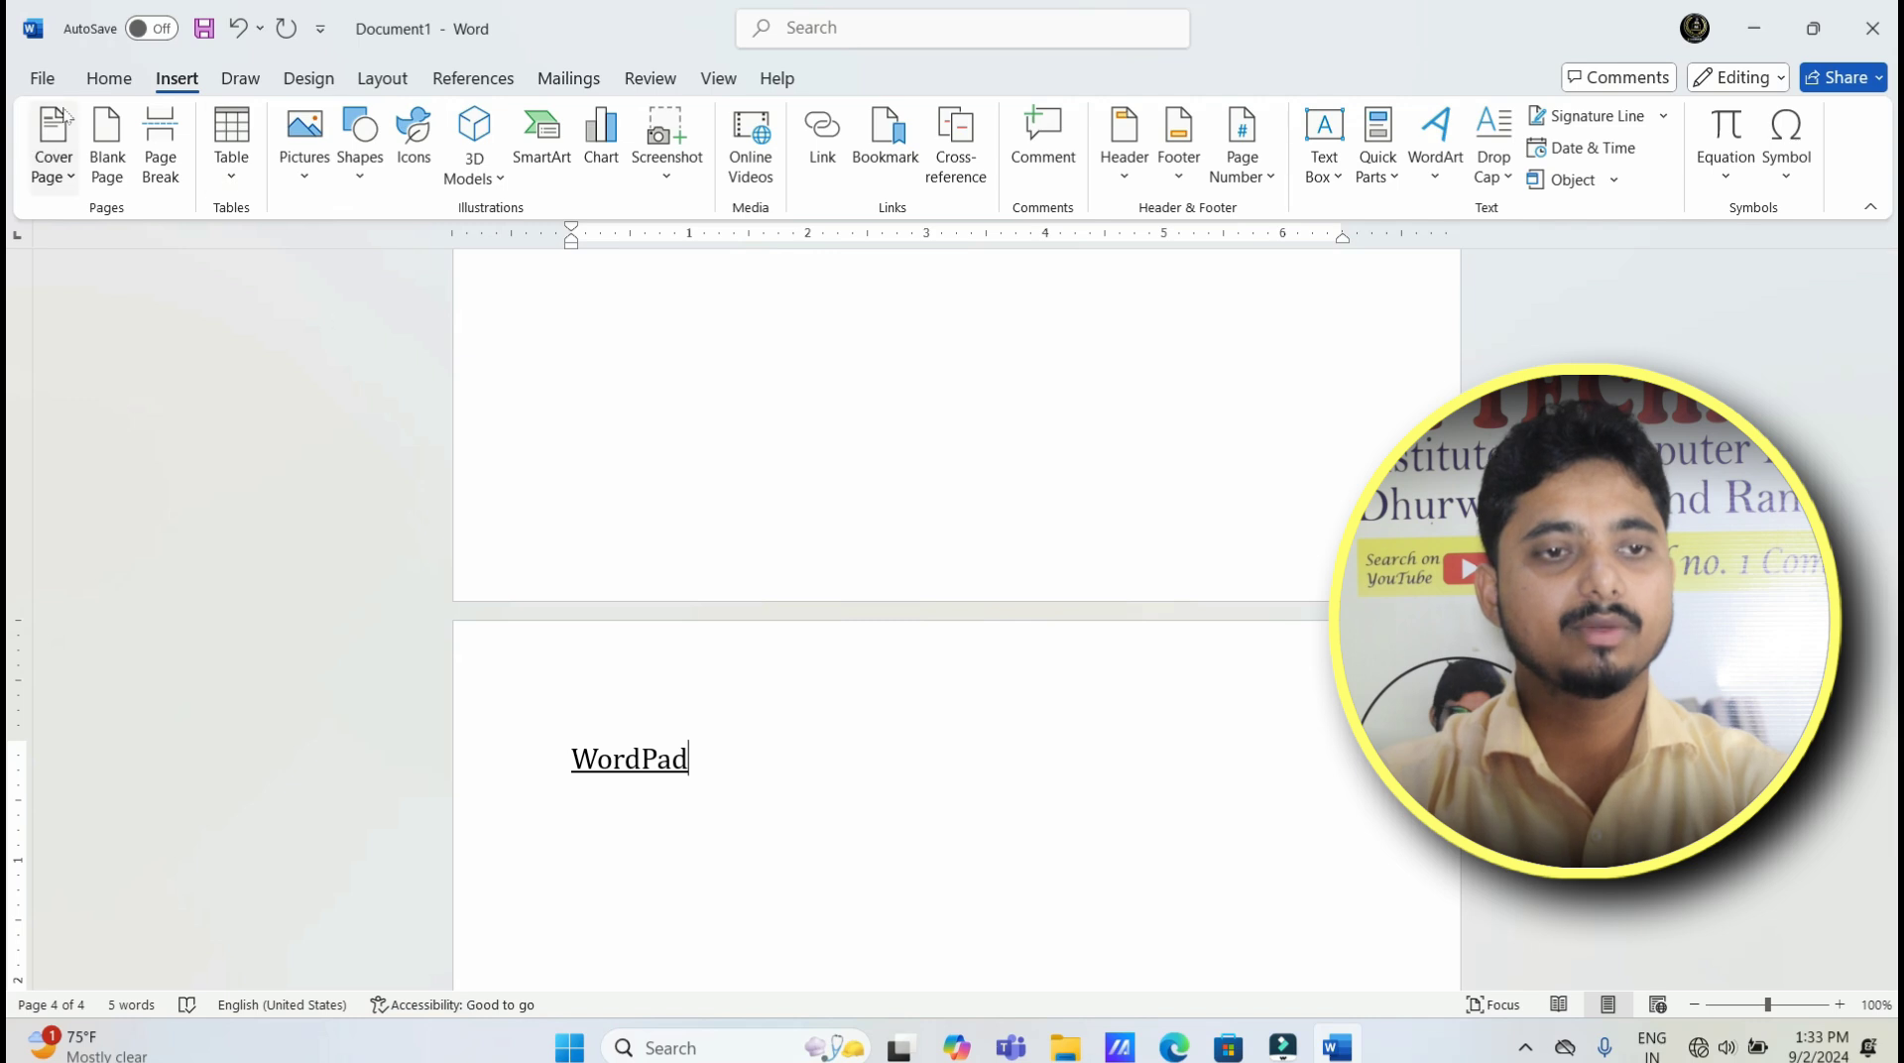
{"action": "scroll", "coordinate": [812, 719], "scroll_direction": "down", "scroll_amount": 10}
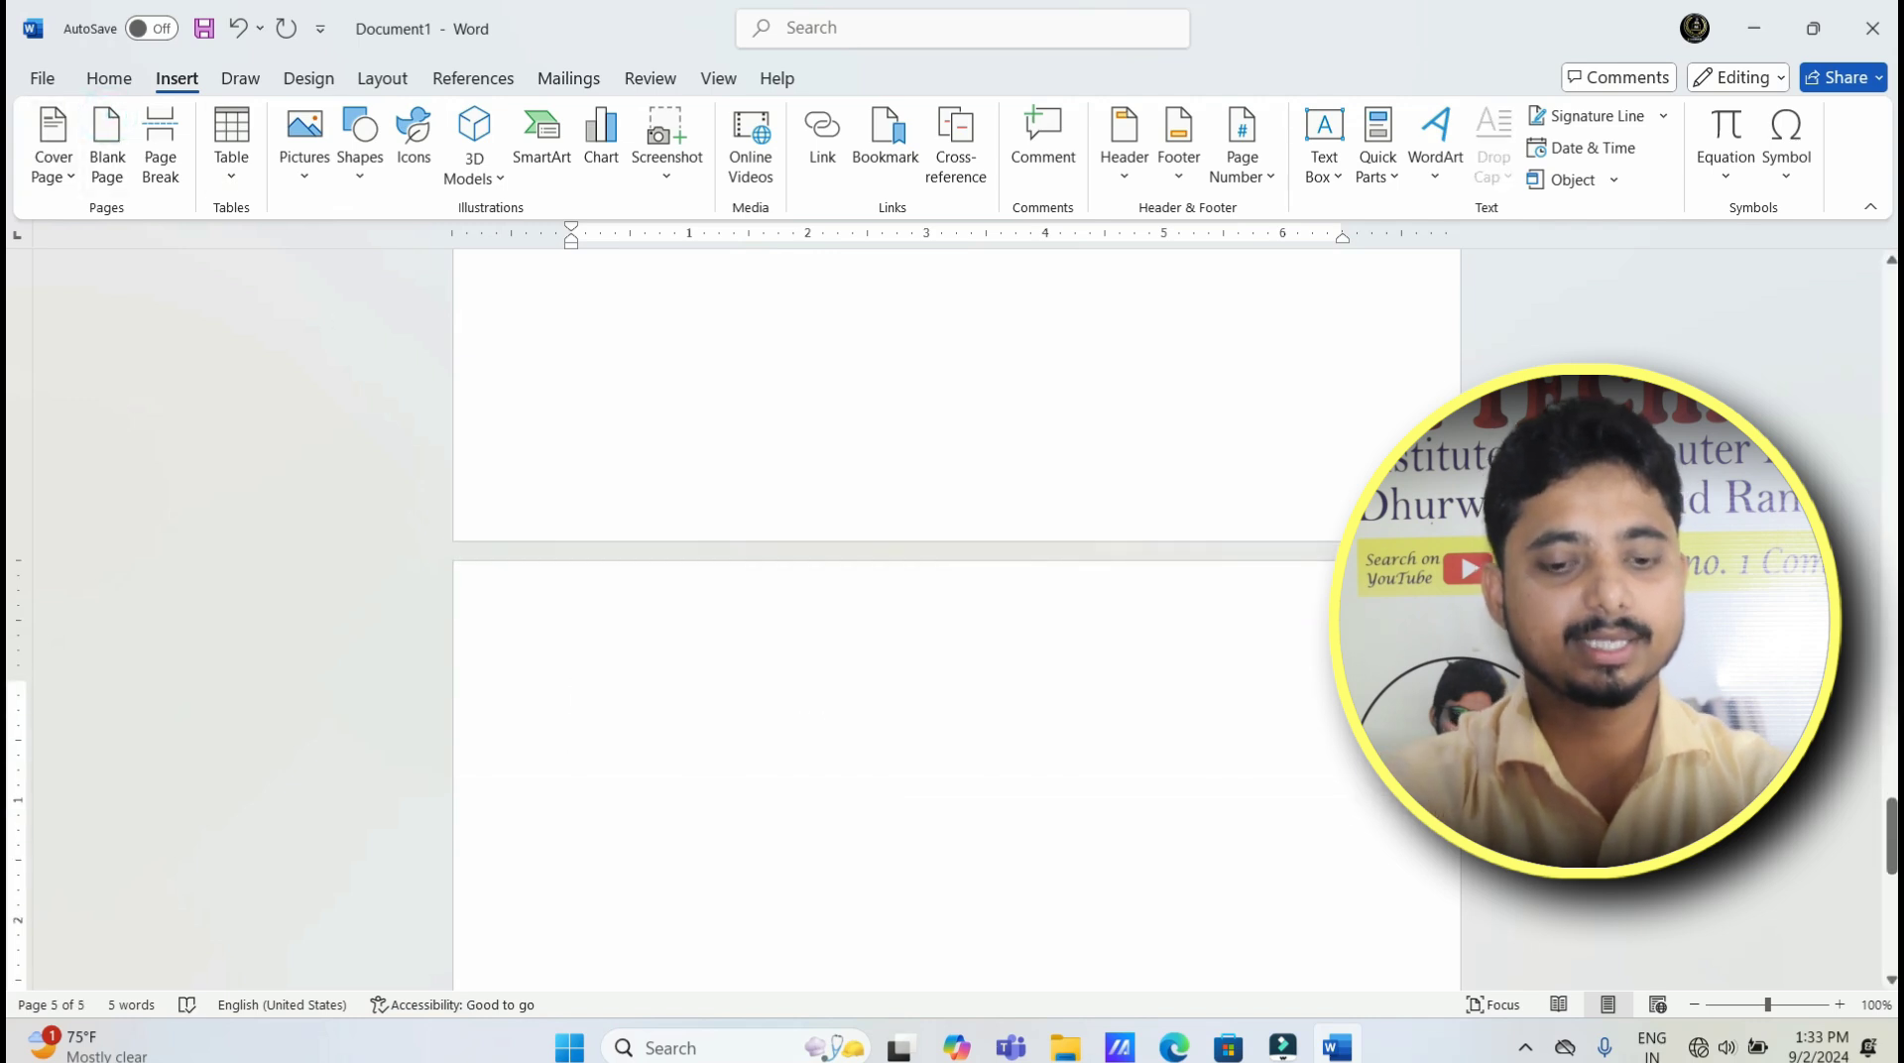
Step: Type the MS-Word title on page 5 and review each page's heading
{"action": "type", "text": "MS-Word"}
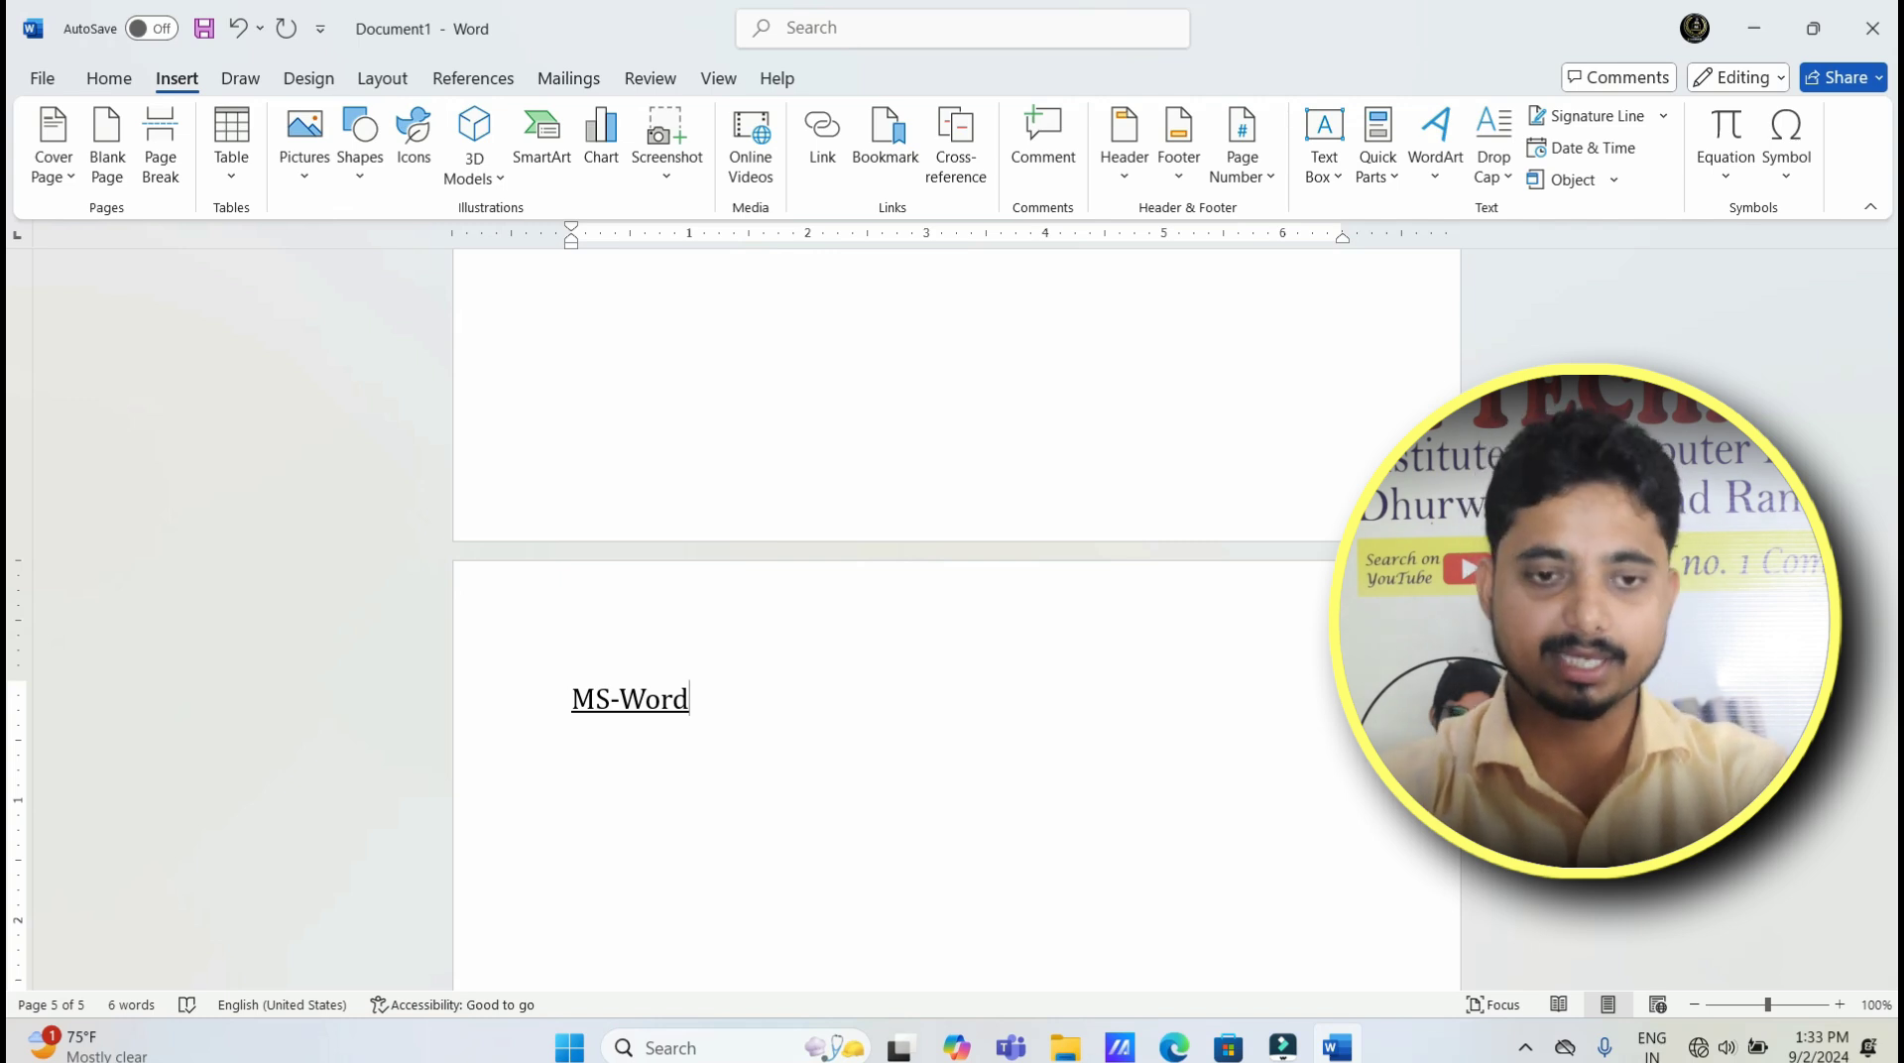
{"action": "scroll", "coordinate": [859, 714], "scroll_direction": "up", "scroll_amount": 1}
{"action": "scroll", "coordinate": [873, 794], "scroll_direction": "up", "scroll_amount": 5}
{"action": "scroll", "coordinate": [793, 744], "scroll_direction": "up", "scroll_amount": 5}
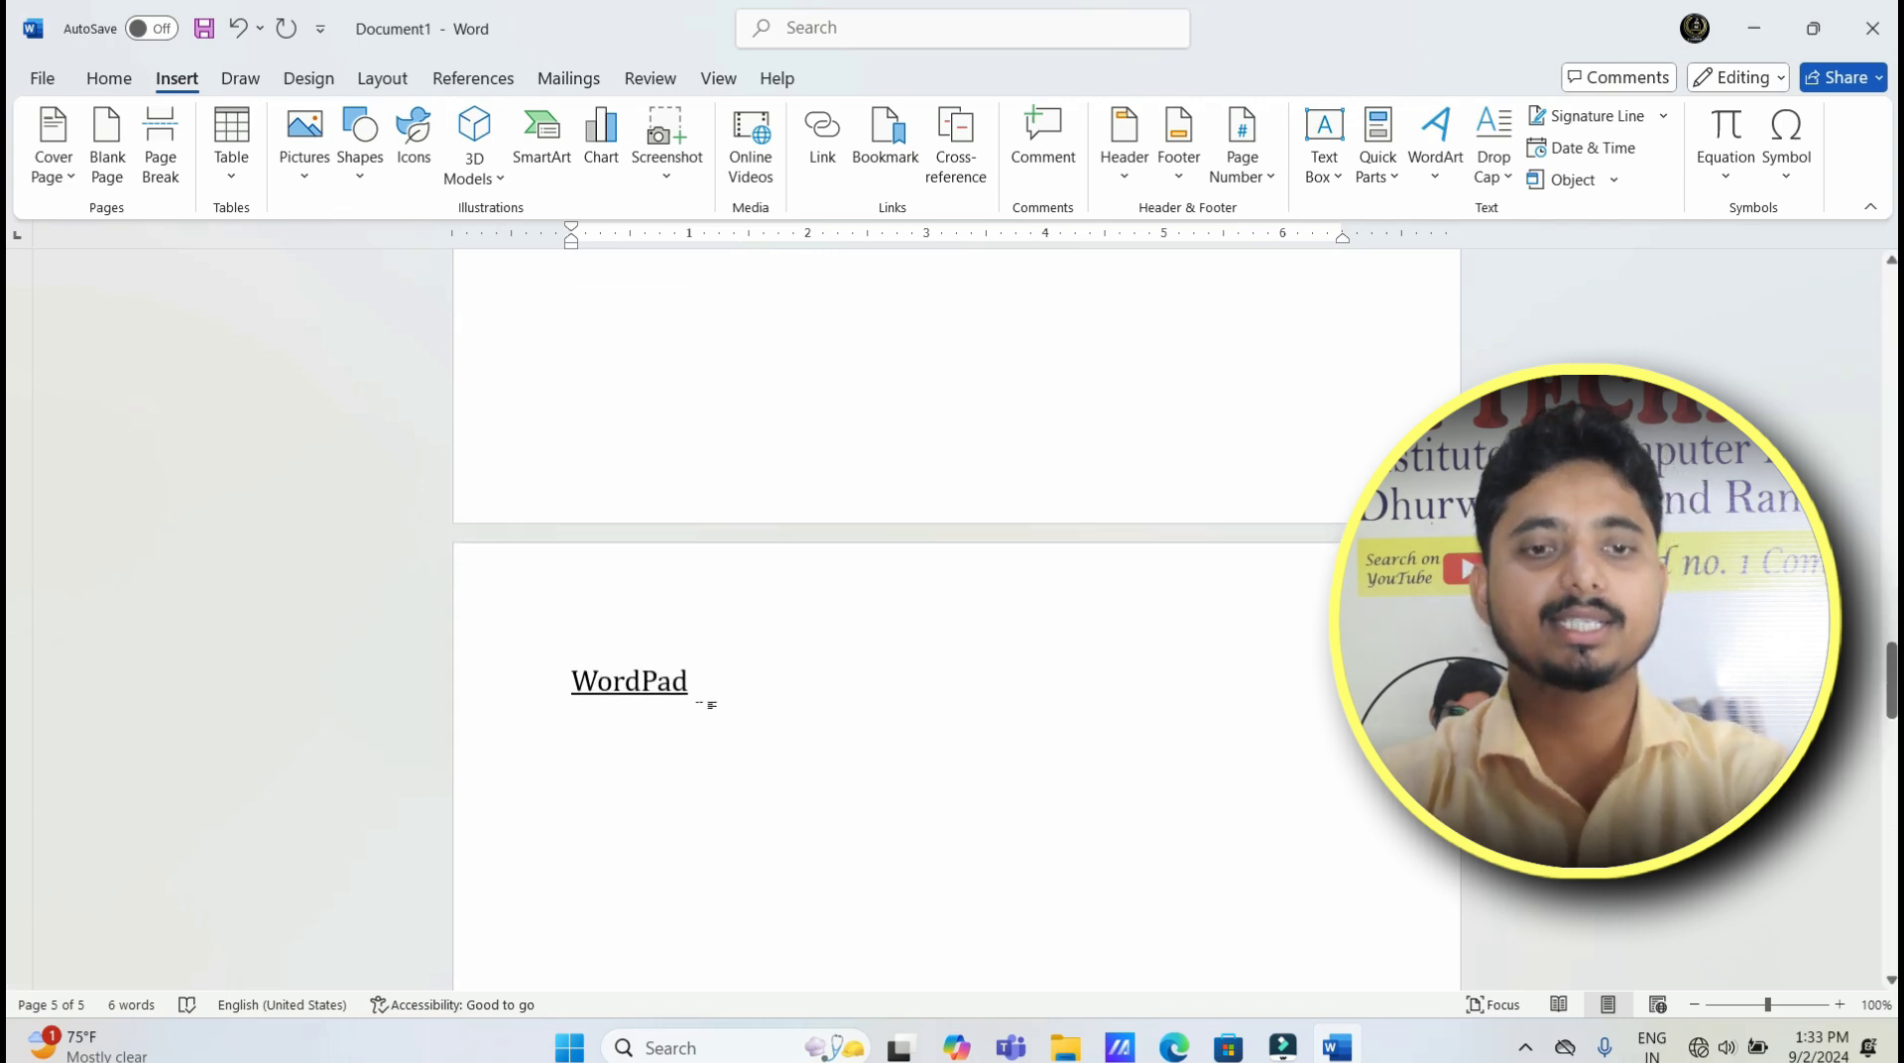
{"action": "scroll", "coordinate": [706, 702], "scroll_direction": "up", "scroll_amount": 5}
{"action": "scroll", "coordinate": [706, 702], "scroll_direction": "up", "scroll_amount": 2}
{"action": "scroll", "coordinate": [704, 708], "scroll_direction": "up", "scroll_amount": 5}
{"action": "scroll", "coordinate": [705, 707], "scroll_direction": "up", "scroll_amount": 5}
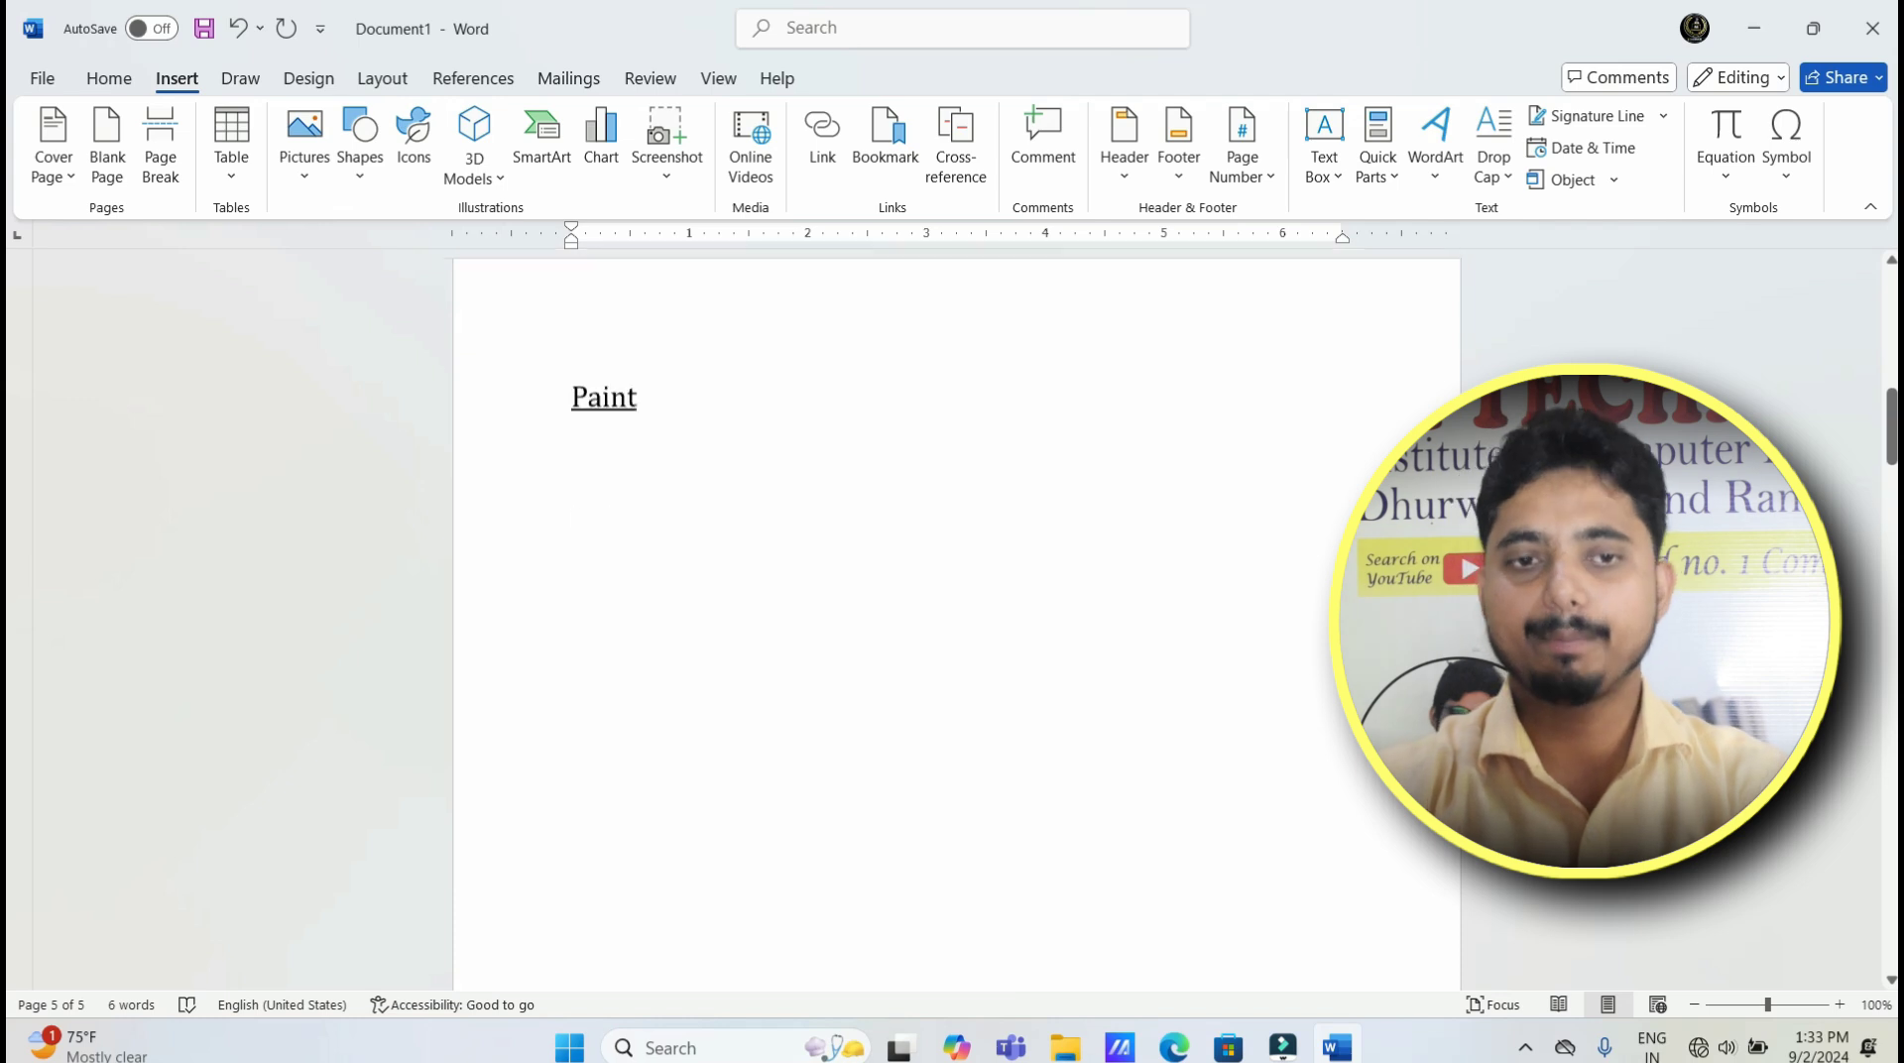
{"action": "scroll", "coordinate": [704, 707], "scroll_direction": "up", "scroll_amount": 3}
{"action": "scroll", "coordinate": [704, 710], "scroll_direction": "up", "scroll_amount": 5}
{"action": "scroll", "coordinate": [704, 712], "scroll_direction": "up", "scroll_amount": 5}
{"action": "scroll", "coordinate": [705, 712], "scroll_direction": "down", "scroll_amount": 5}
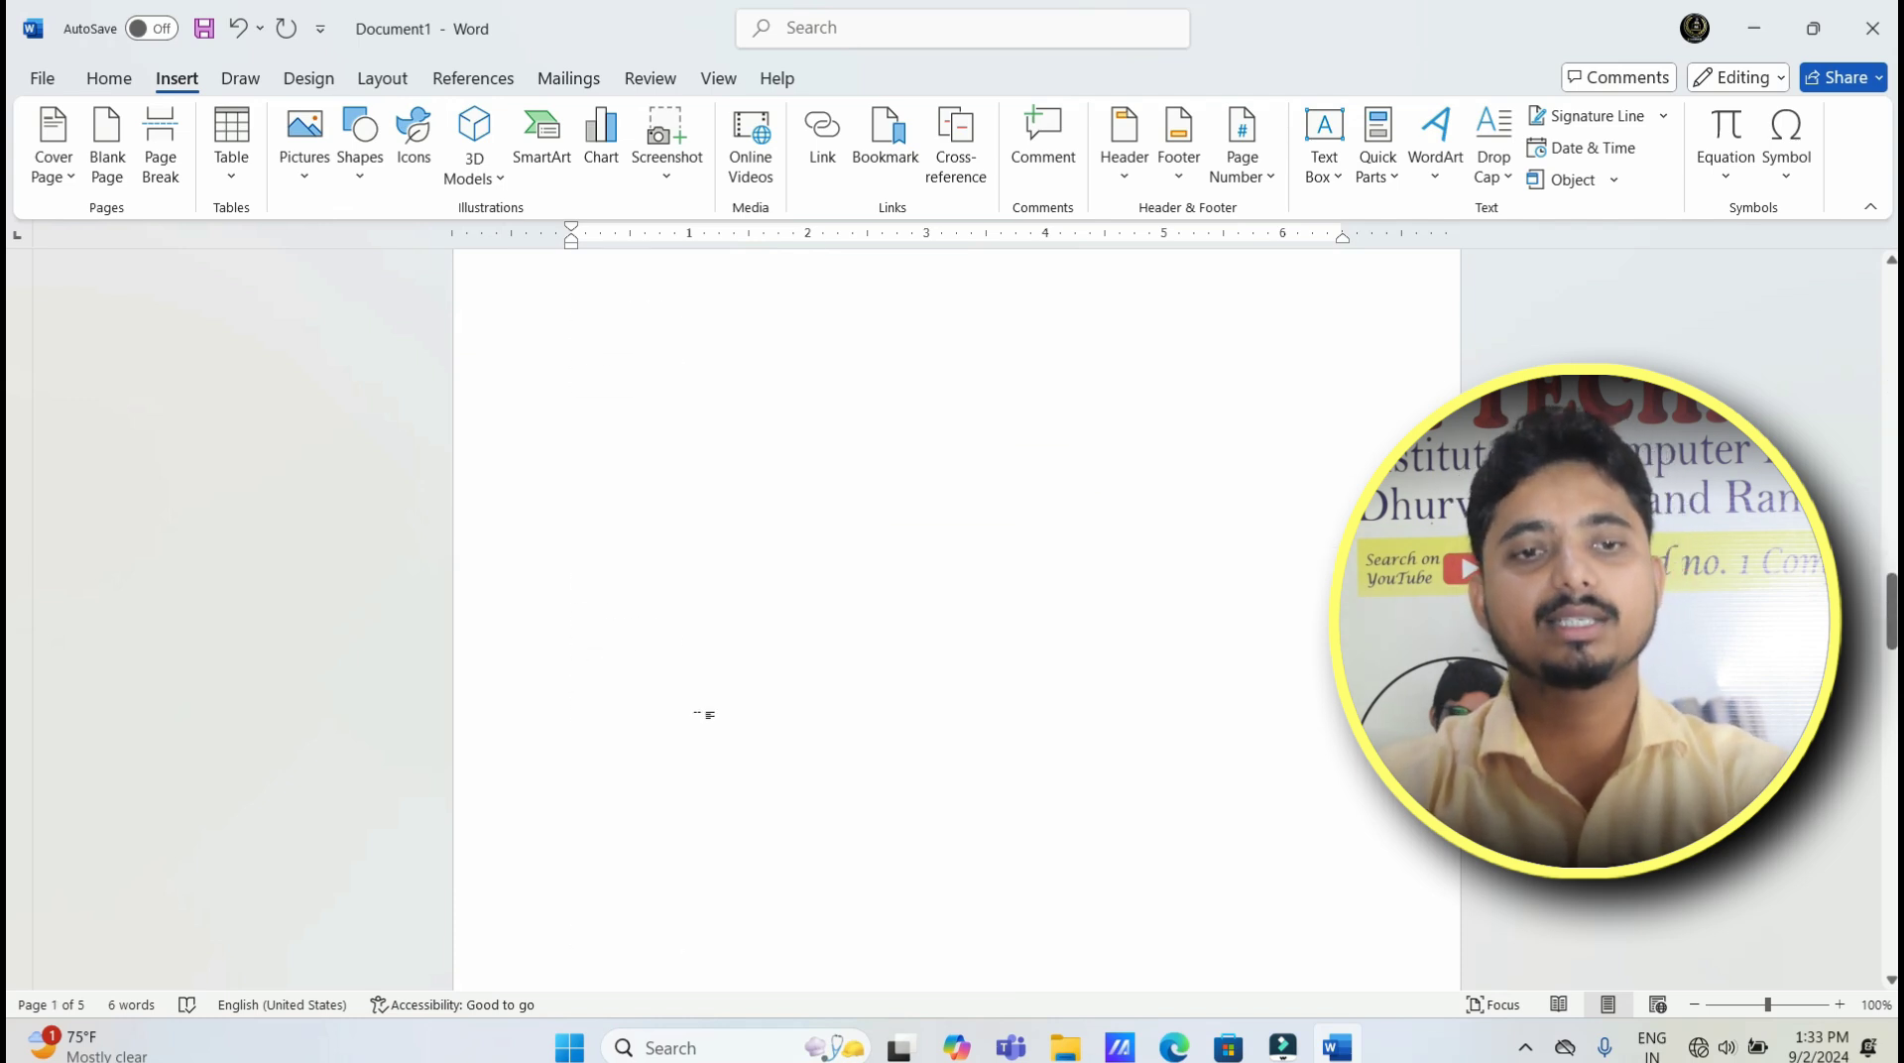
{"action": "scroll", "coordinate": [704, 714], "scroll_direction": "up", "scroll_amount": 3}
{"action": "scroll", "coordinate": [704, 714], "scroll_direction": "down", "scroll_amount": 3}
{"action": "scroll", "coordinate": [704, 714], "scroll_direction": "down", "scroll_amount": 5}
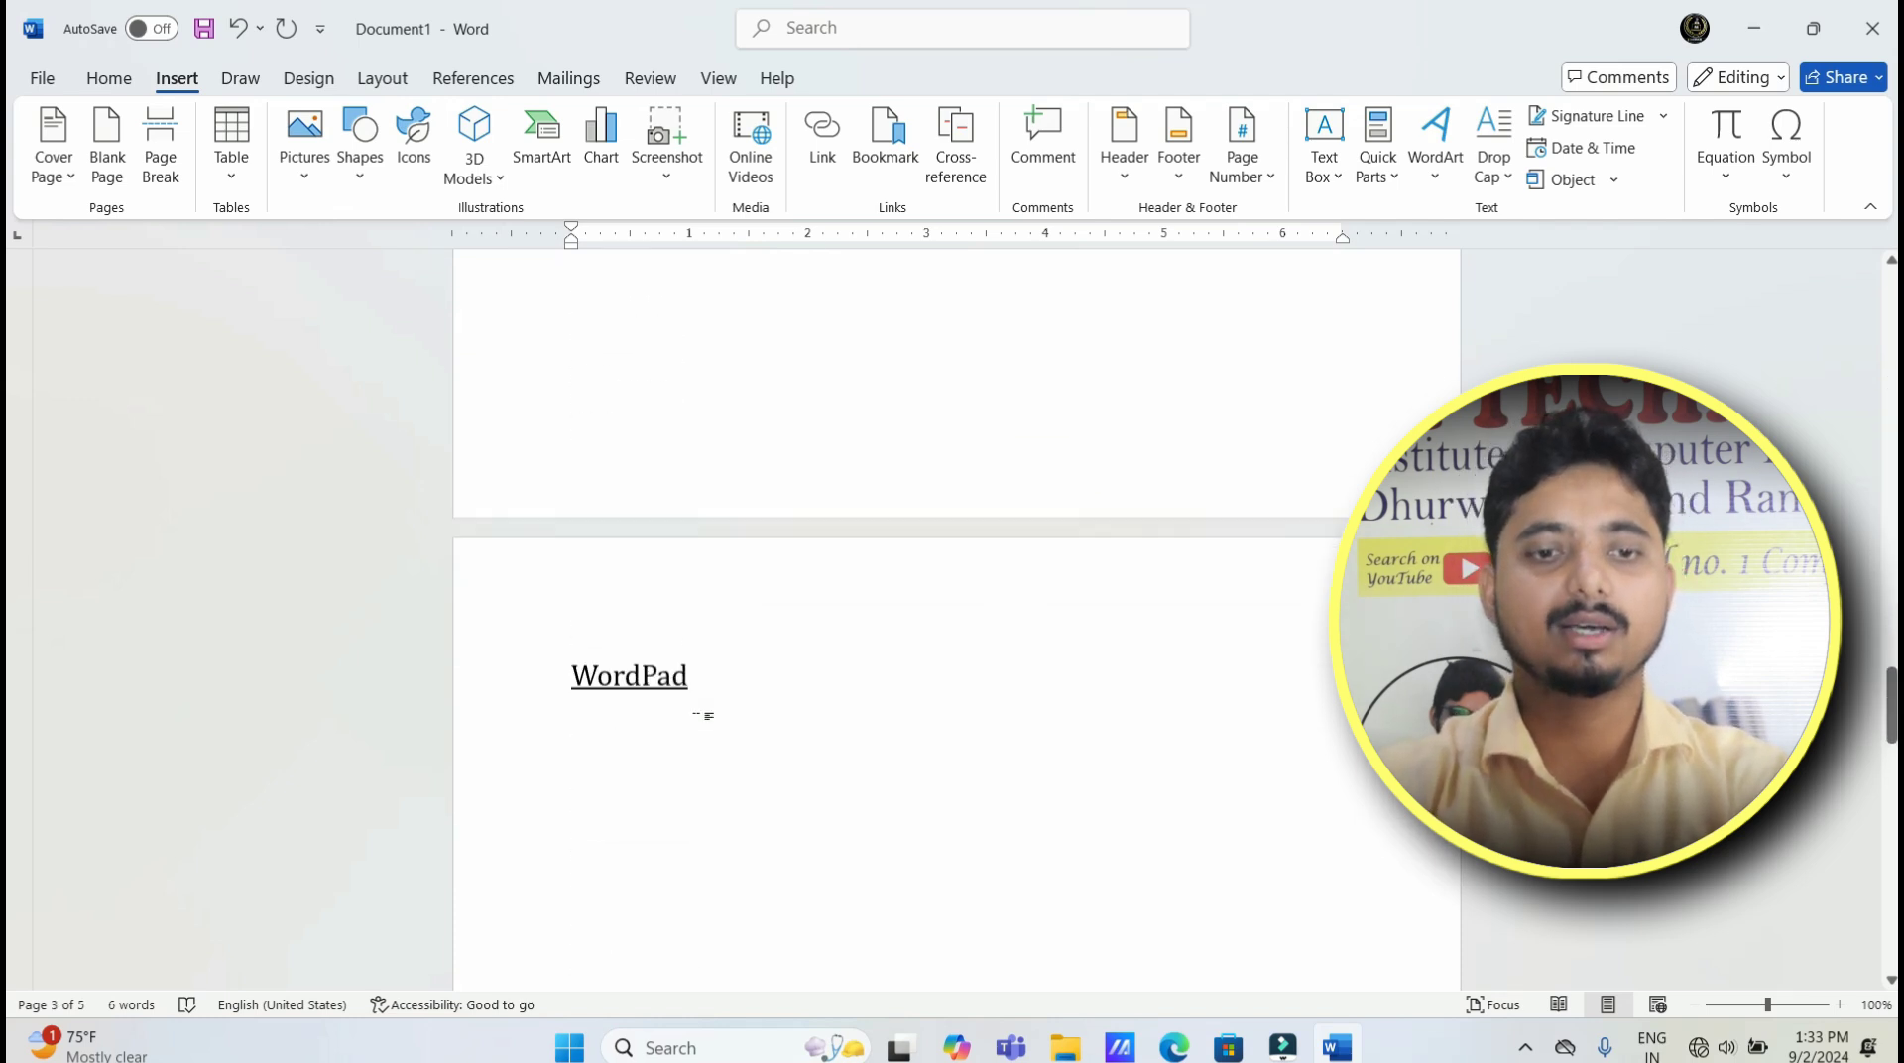
{"action": "scroll", "coordinate": [705, 715], "scroll_direction": "down", "scroll_amount": 3}
{"action": "scroll", "coordinate": [708, 715], "scroll_direction": "down", "scroll_amount": 3}
{"action": "scroll", "coordinate": [711, 720], "scroll_direction": "down", "scroll_amount": 5}
{"action": "scroll", "coordinate": [714, 734], "scroll_direction": "down", "scroll_amount": 5}
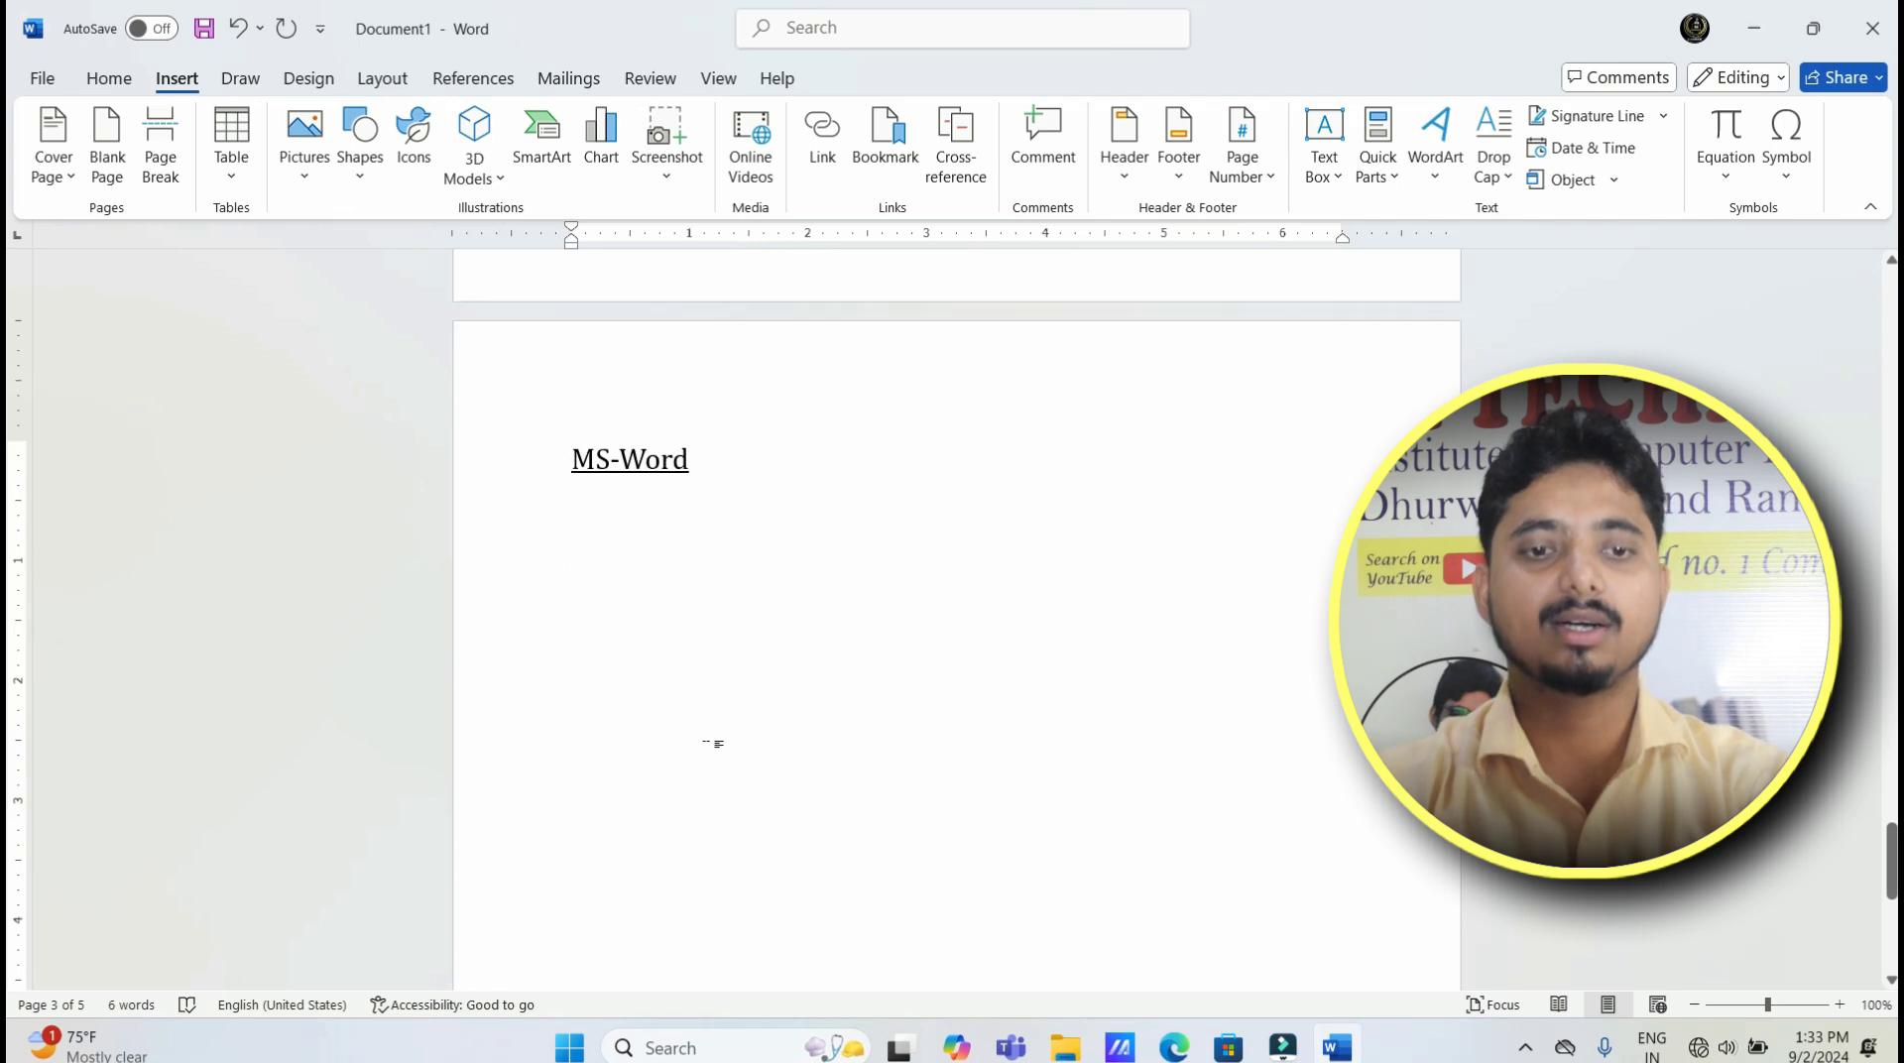
{"action": "scroll", "coordinate": [734, 690], "scroll_direction": "up", "scroll_amount": 5}
{"action": "scroll", "coordinate": [733, 688], "scroll_direction": "up", "scroll_amount": 10}
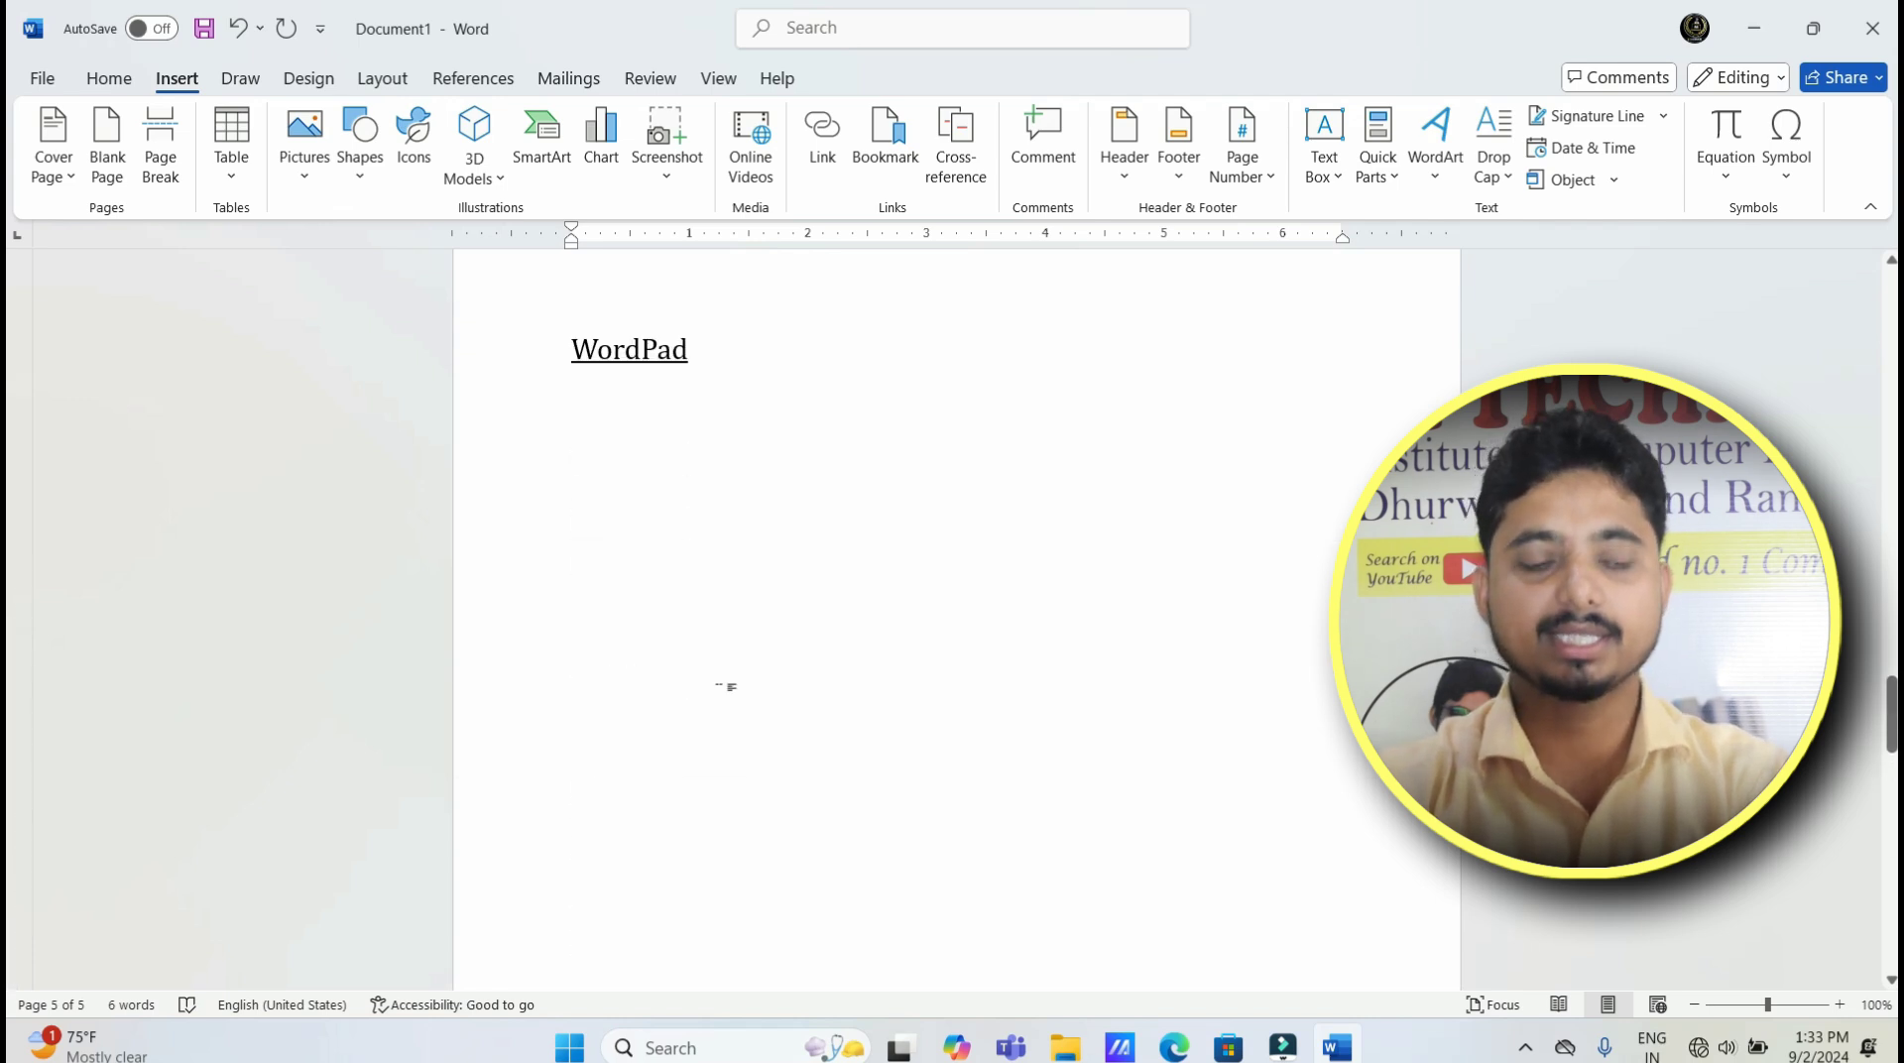
{"action": "scroll", "coordinate": [732, 688], "scroll_direction": "up", "scroll_amount": 5}
{"action": "scroll", "coordinate": [731, 687], "scroll_direction": "up", "scroll_amount": 5}
{"action": "scroll", "coordinate": [729, 685], "scroll_direction": "up", "scroll_amount": 5}
{"action": "scroll", "coordinate": [732, 684], "scroll_direction": "up", "scroll_amount": 5}
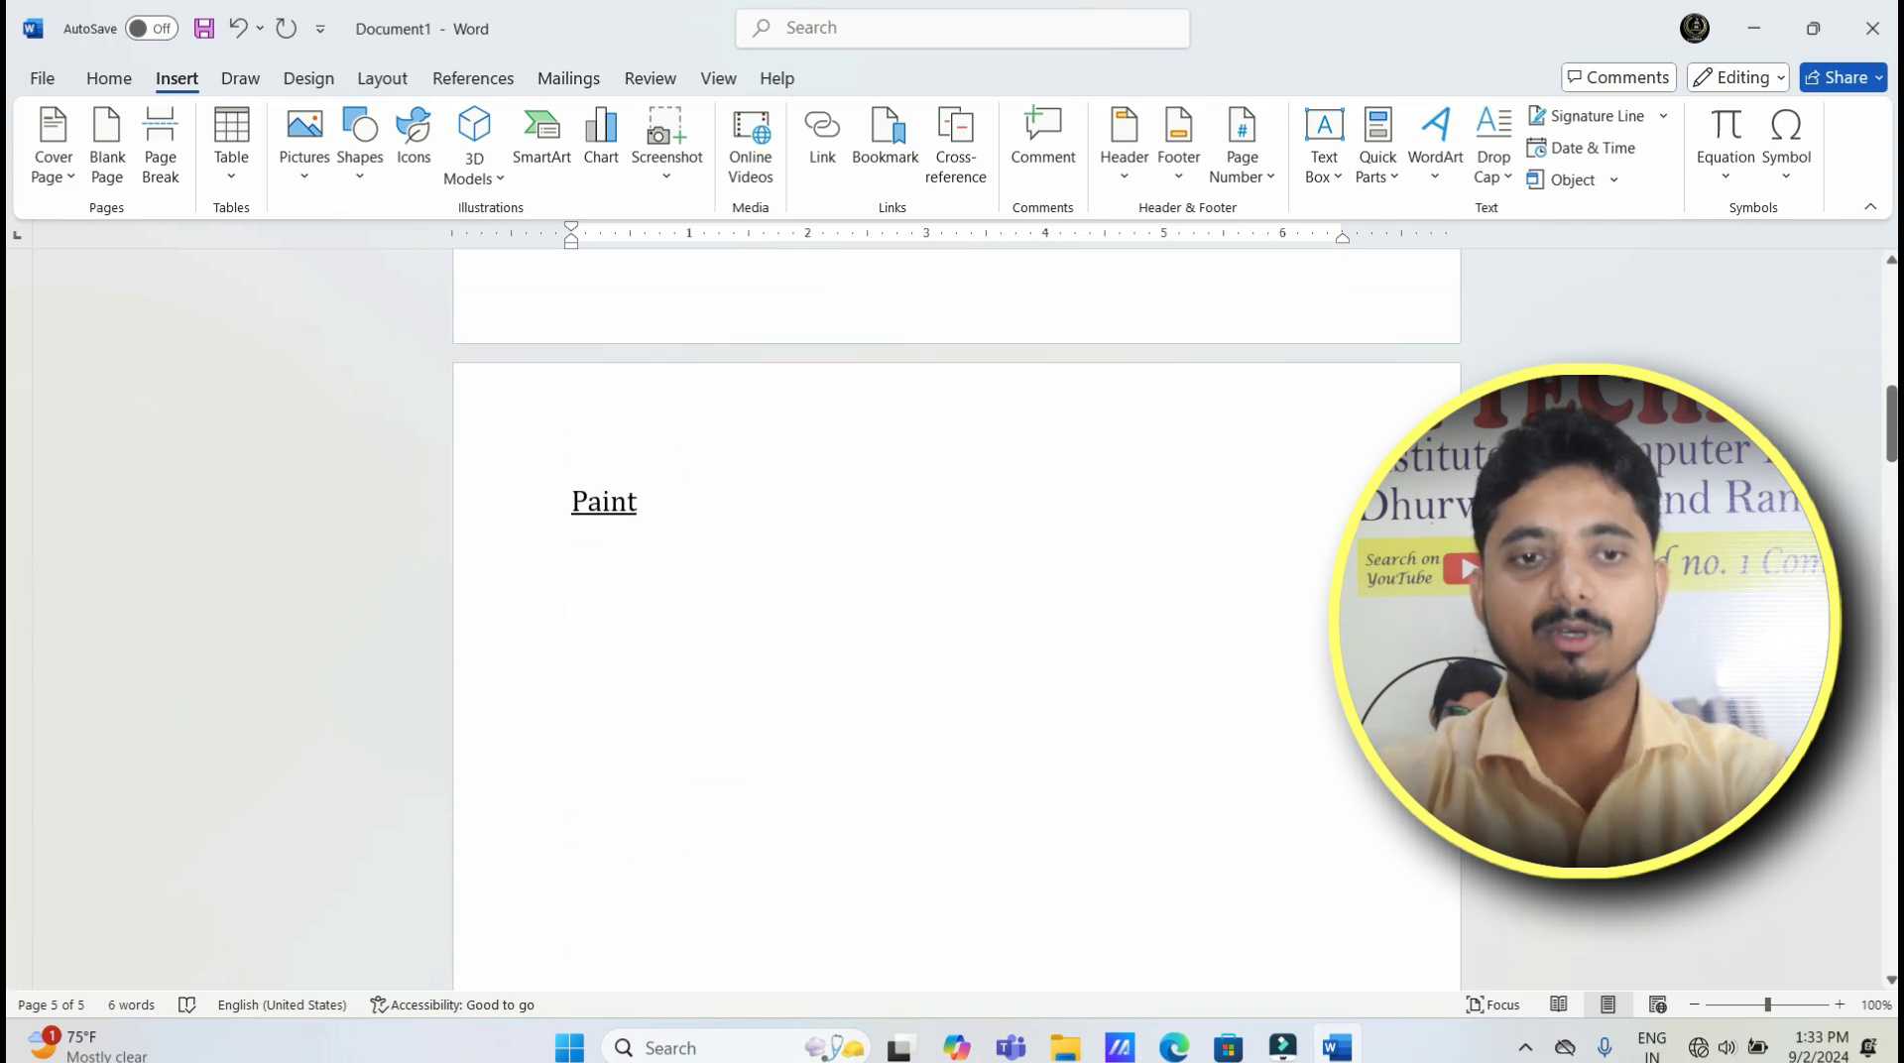
{"action": "scroll", "coordinate": [739, 683], "scroll_direction": "up", "scroll_amount": 2}
{"action": "scroll", "coordinate": [746, 680], "scroll_direction": "up", "scroll_amount": 5}
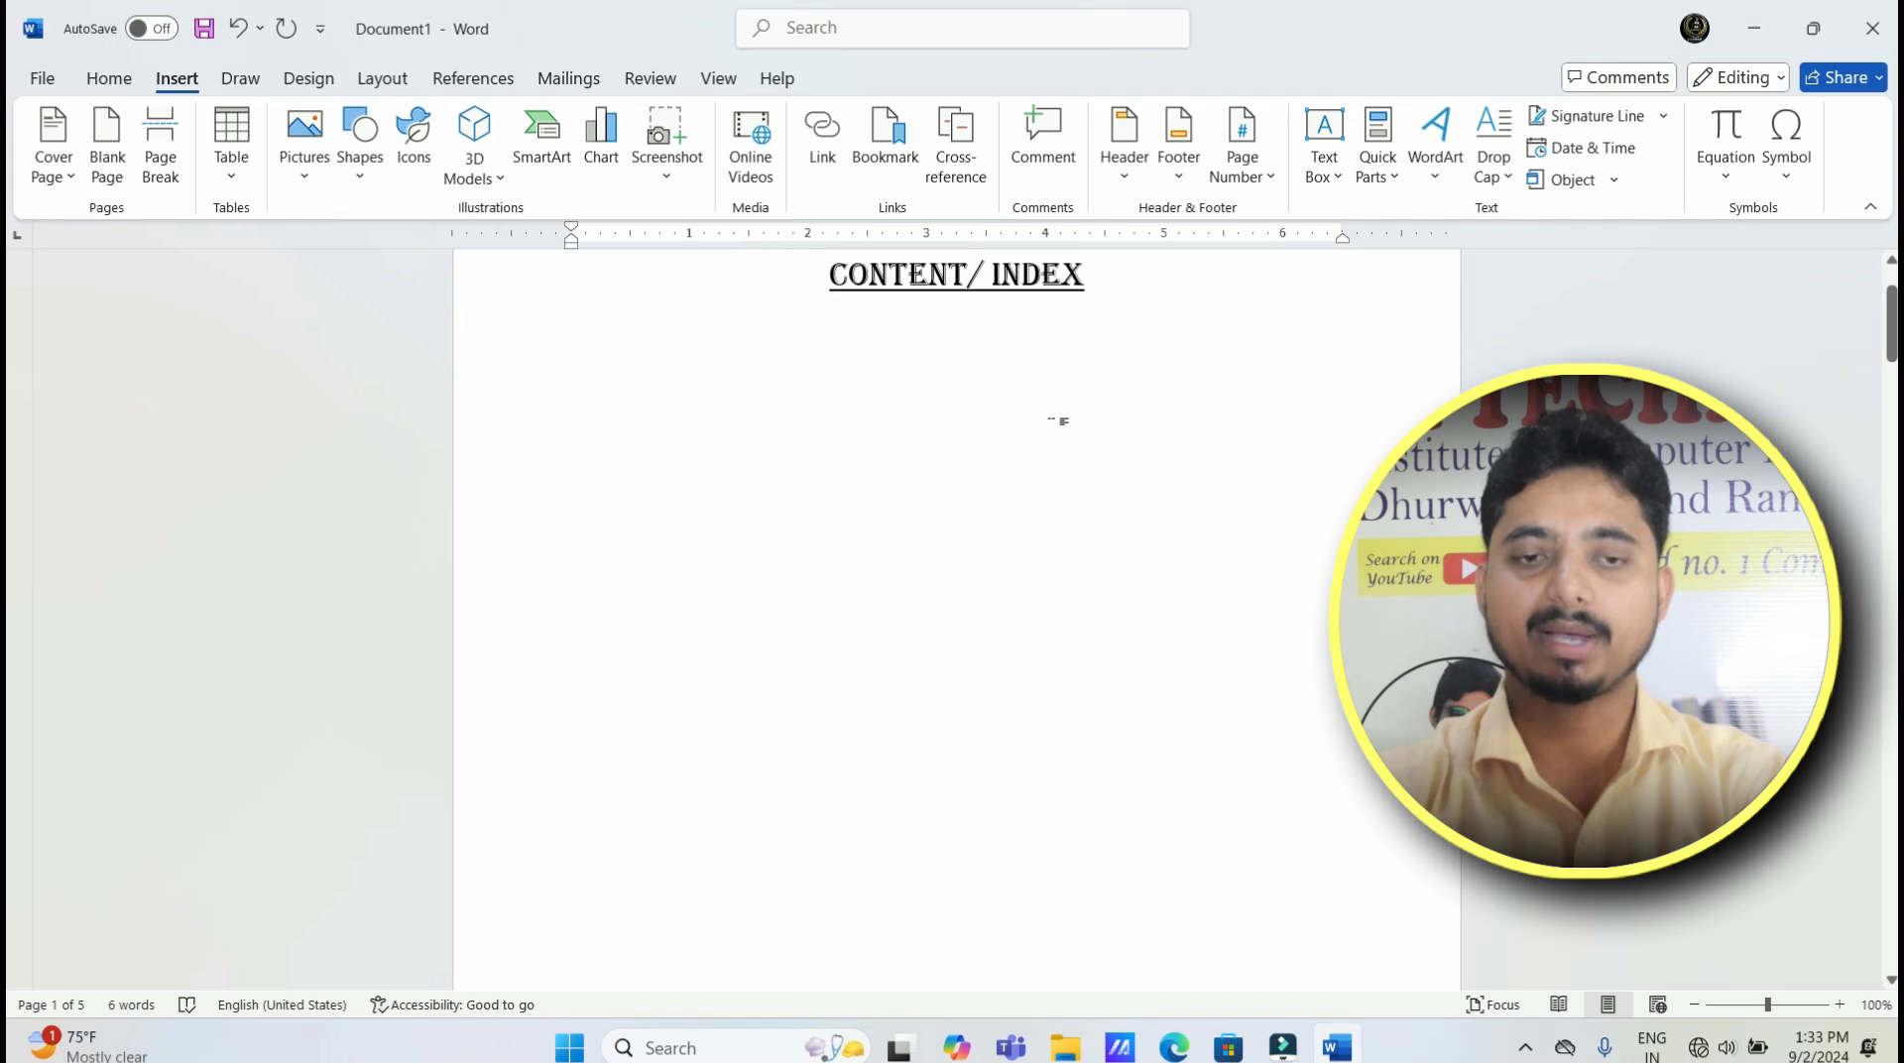
{"action": "scroll", "coordinate": [1058, 420], "scroll_direction": "down", "scroll_amount": 3}
{"action": "scroll", "coordinate": [1021, 443], "scroll_direction": "down", "scroll_amount": 10}
{"action": "scroll", "coordinate": [842, 544], "scroll_direction": "down", "scroll_amount": 2}
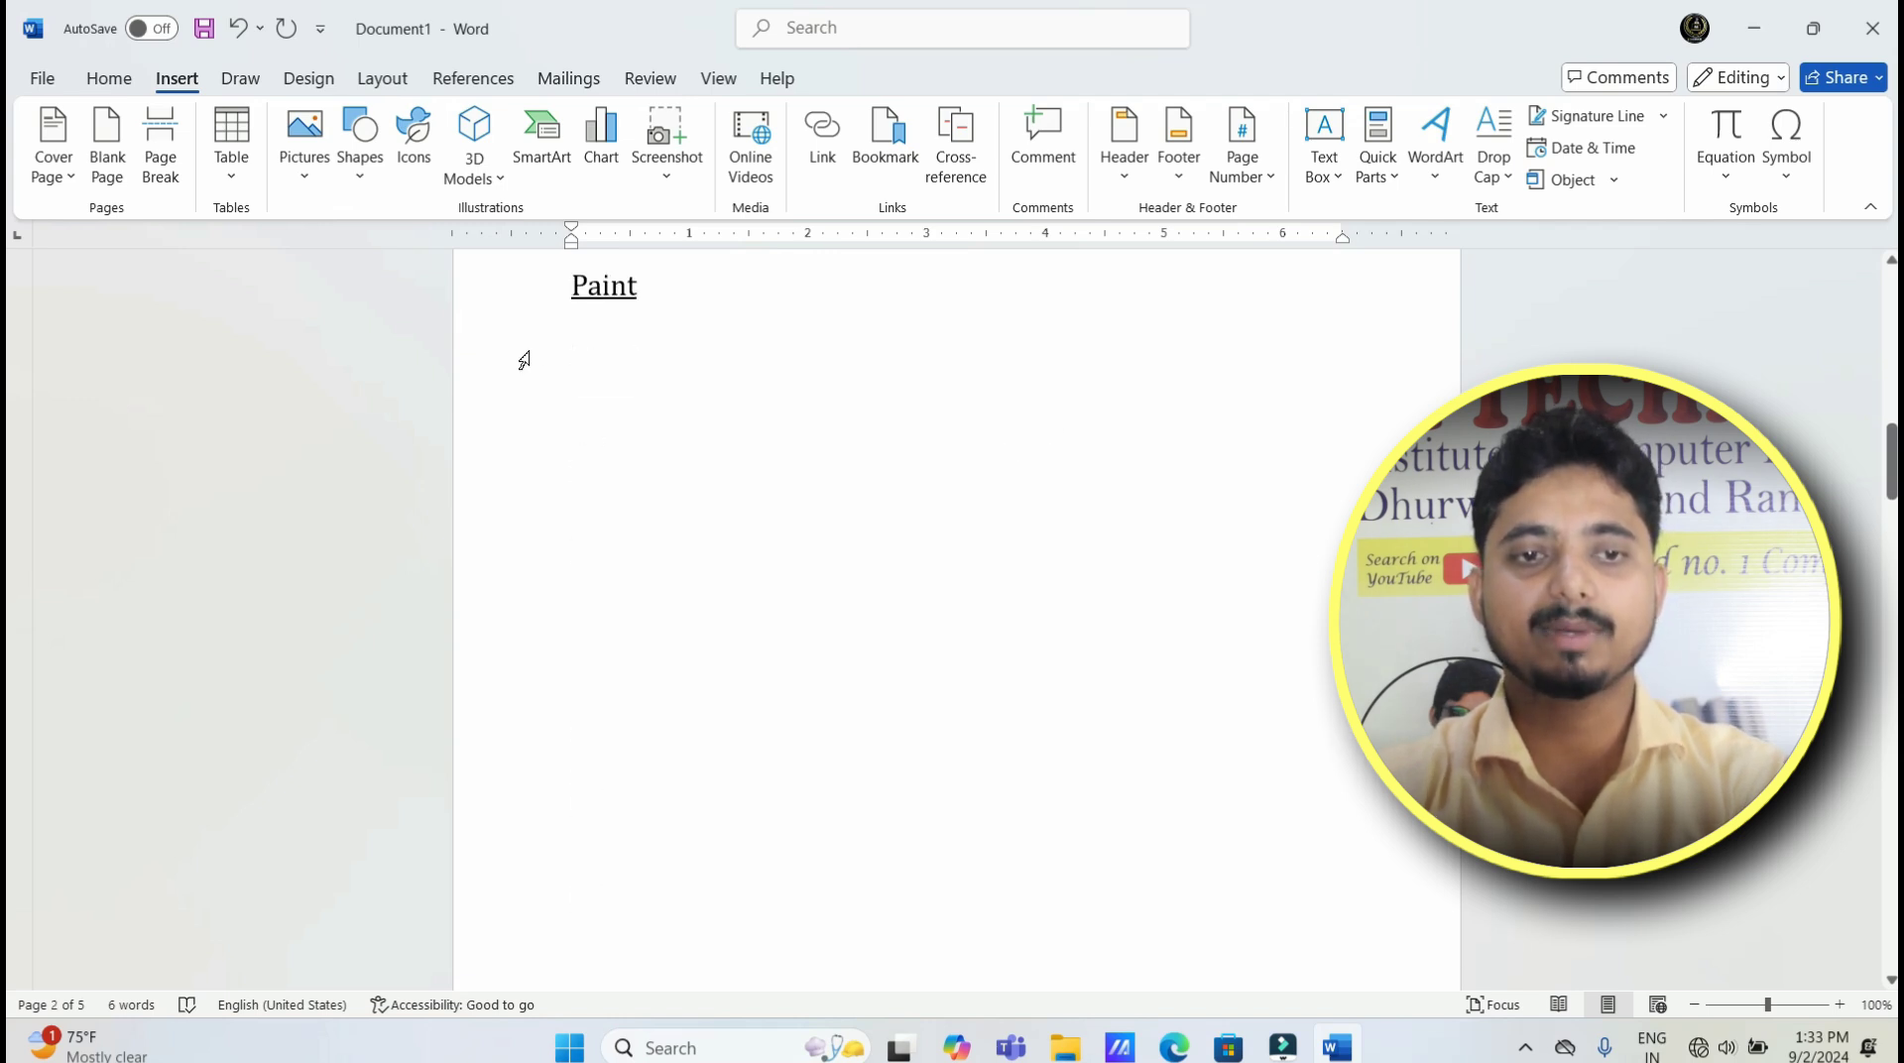
{"action": "scroll", "coordinate": [625, 437], "scroll_direction": "down", "scroll_amount": 5}
{"action": "scroll", "coordinate": [635, 555], "scroll_direction": "down", "scroll_amount": 5}
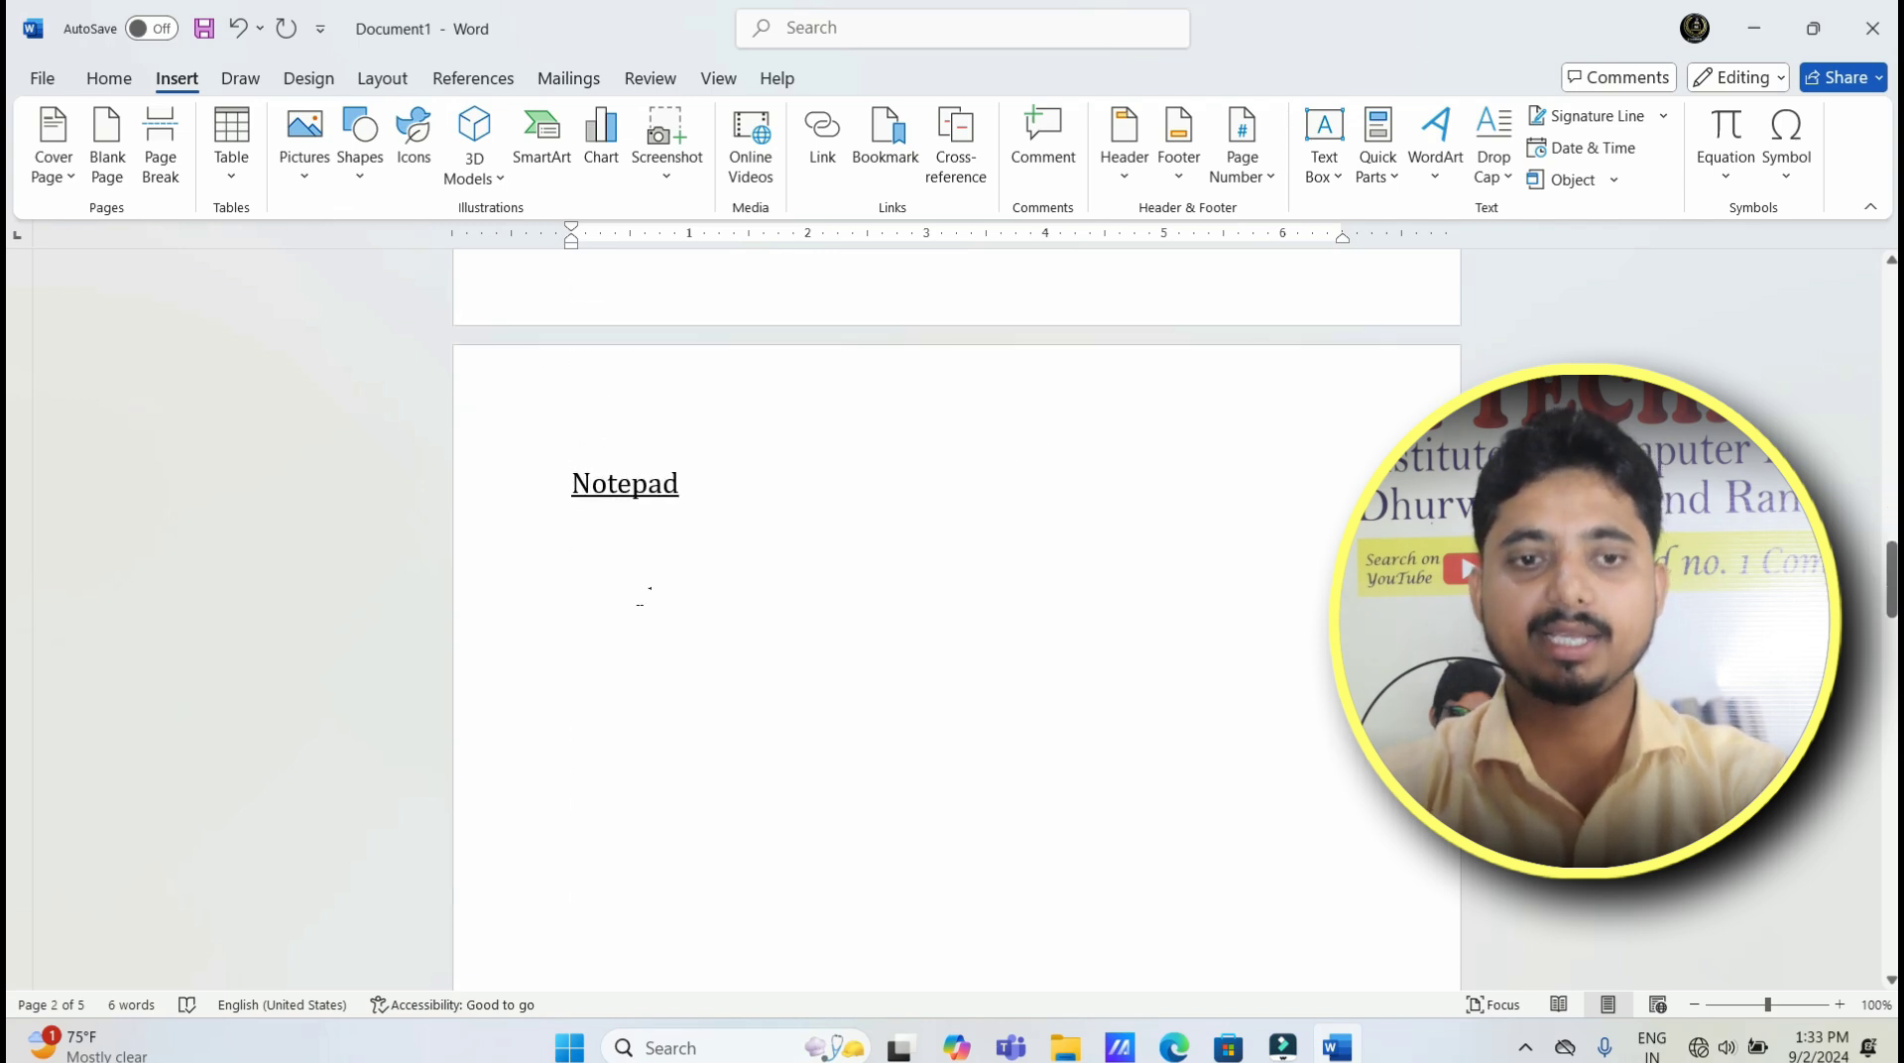
{"action": "scroll", "coordinate": [650, 606], "scroll_direction": "down", "scroll_amount": 3}
{"action": "scroll", "coordinate": [655, 625], "scroll_direction": "down", "scroll_amount": 3}
{"action": "scroll", "coordinate": [651, 638], "scroll_direction": "down", "scroll_amount": 3}
{"action": "scroll", "coordinate": [651, 638], "scroll_direction": "down", "scroll_amount": 5}
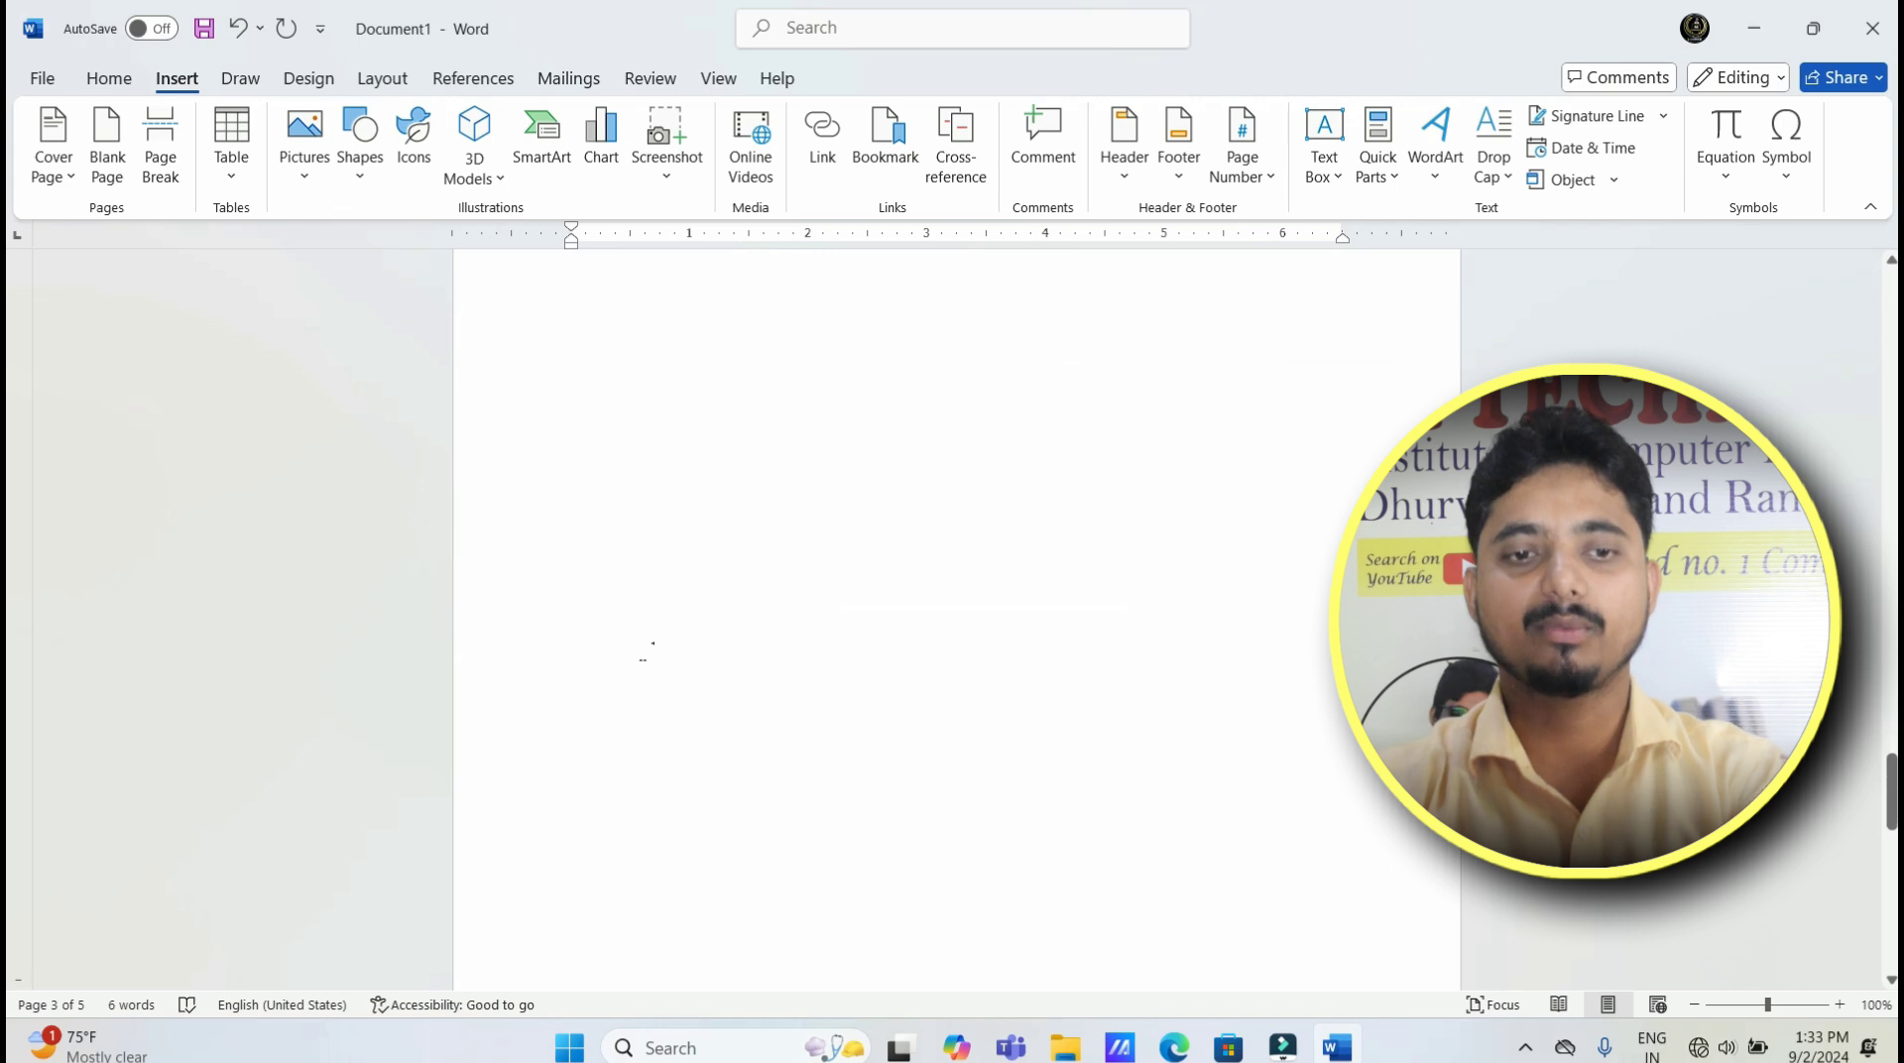
{"action": "scroll", "coordinate": [652, 642], "scroll_direction": "down", "scroll_amount": 5}
{"action": "scroll", "coordinate": [652, 646], "scroll_direction": "down", "scroll_amount": 3}
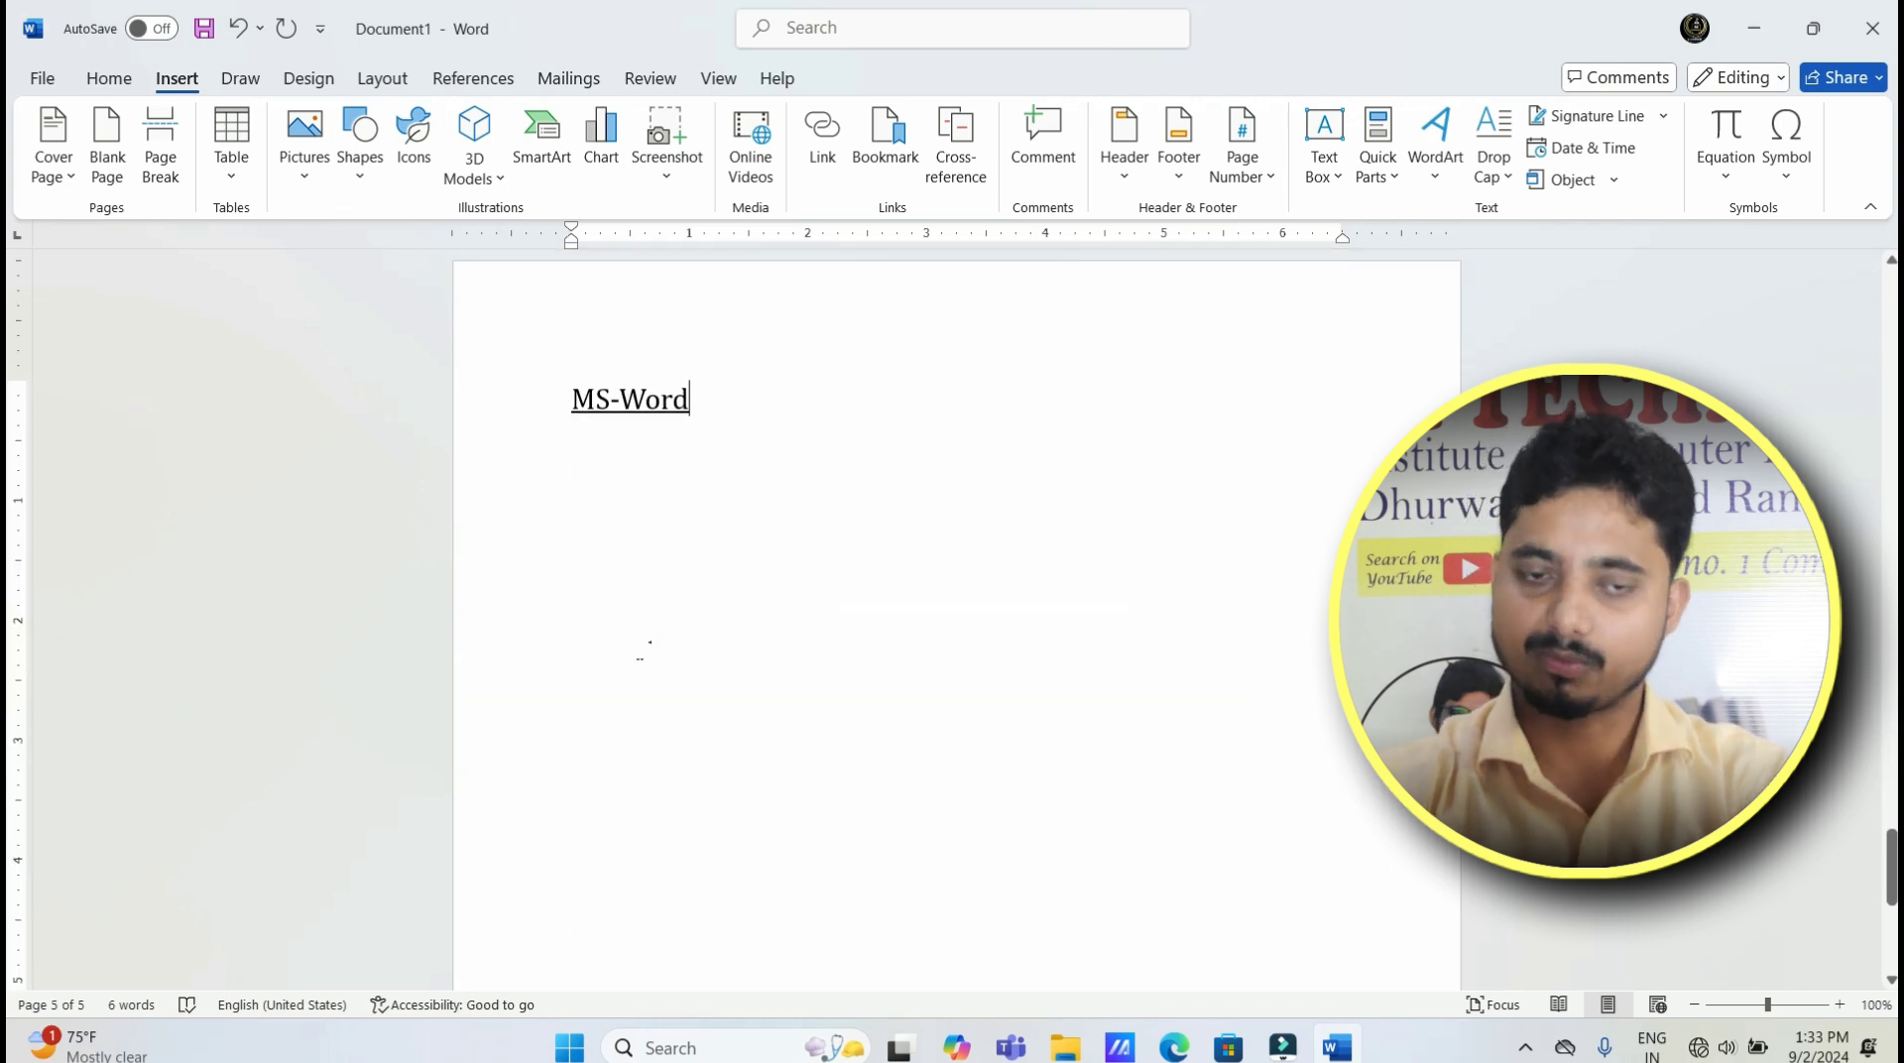
{"action": "scroll", "coordinate": [652, 645], "scroll_direction": "down", "scroll_amount": 3}
{"action": "scroll", "coordinate": [640, 653], "scroll_direction": "up", "scroll_amount": 8}
{"action": "scroll", "coordinate": [636, 657], "scroll_direction": "down", "scroll_amount": 3}
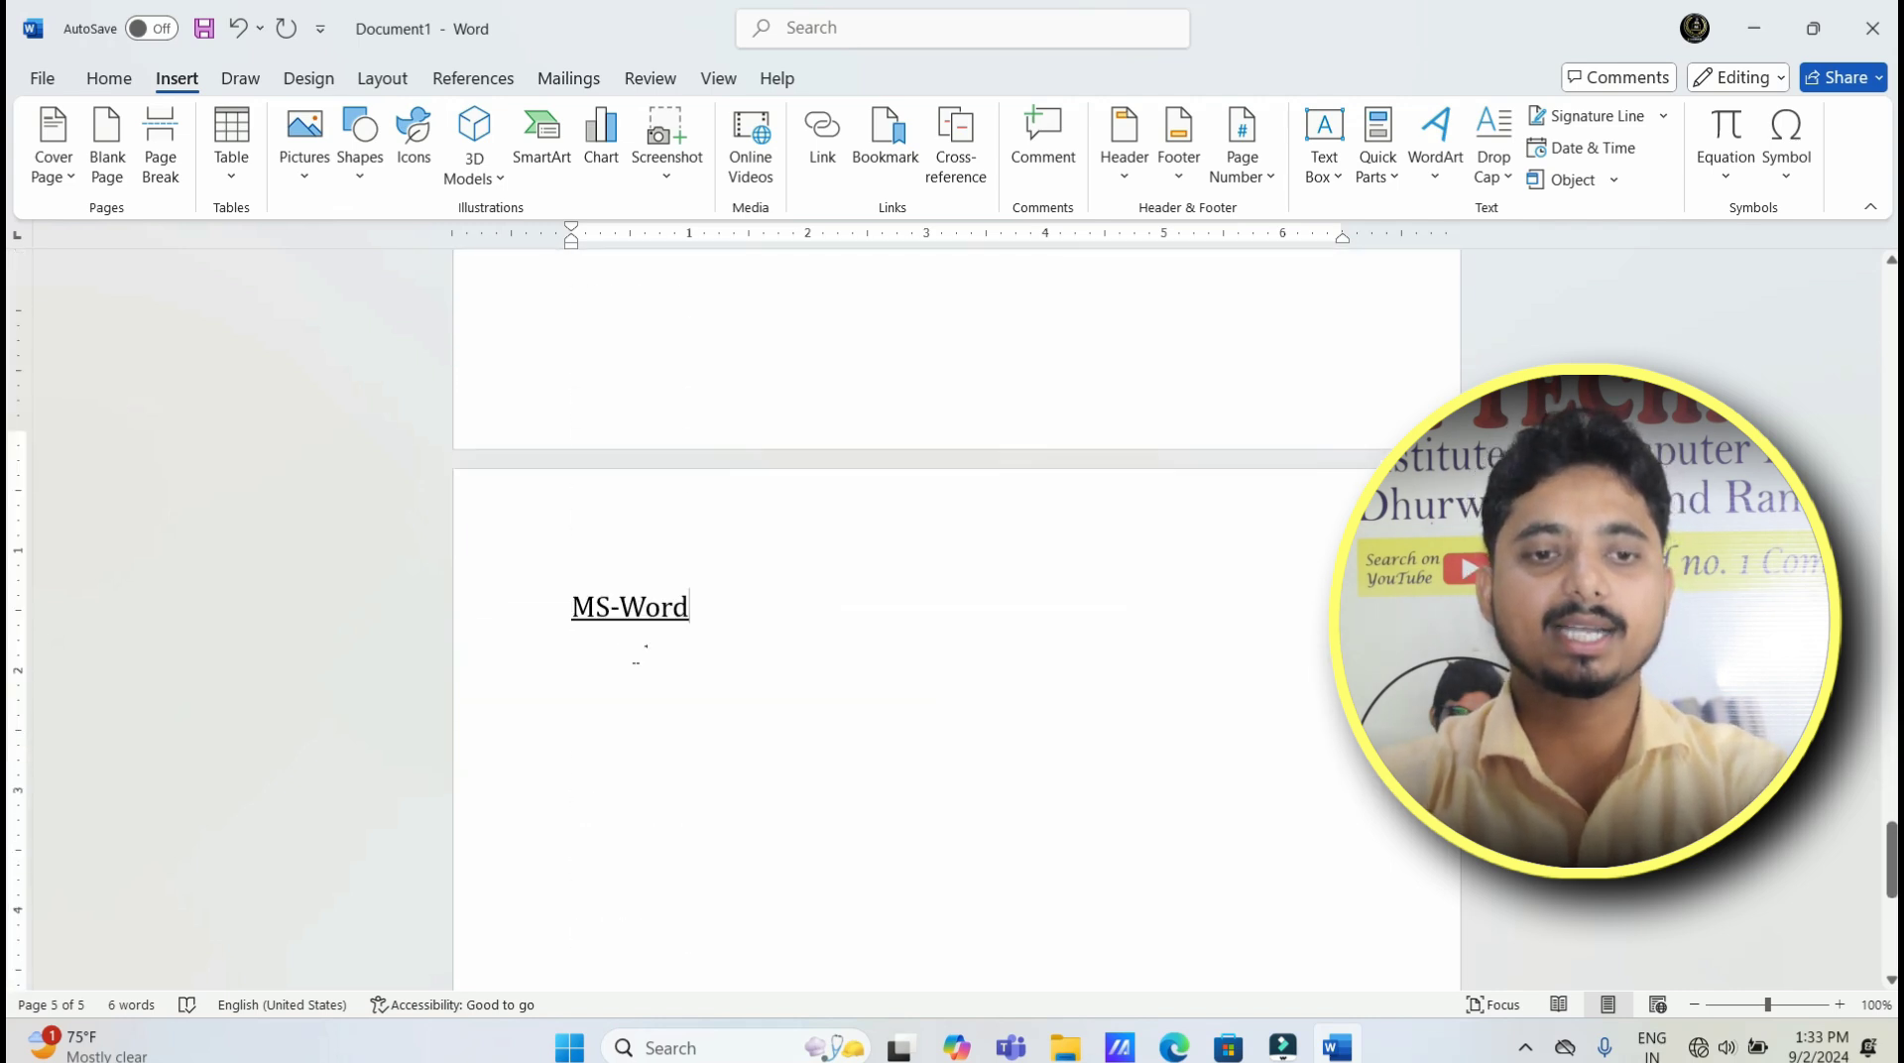
{"action": "scroll", "coordinate": [650, 595], "scroll_direction": "down", "scroll_amount": 3}
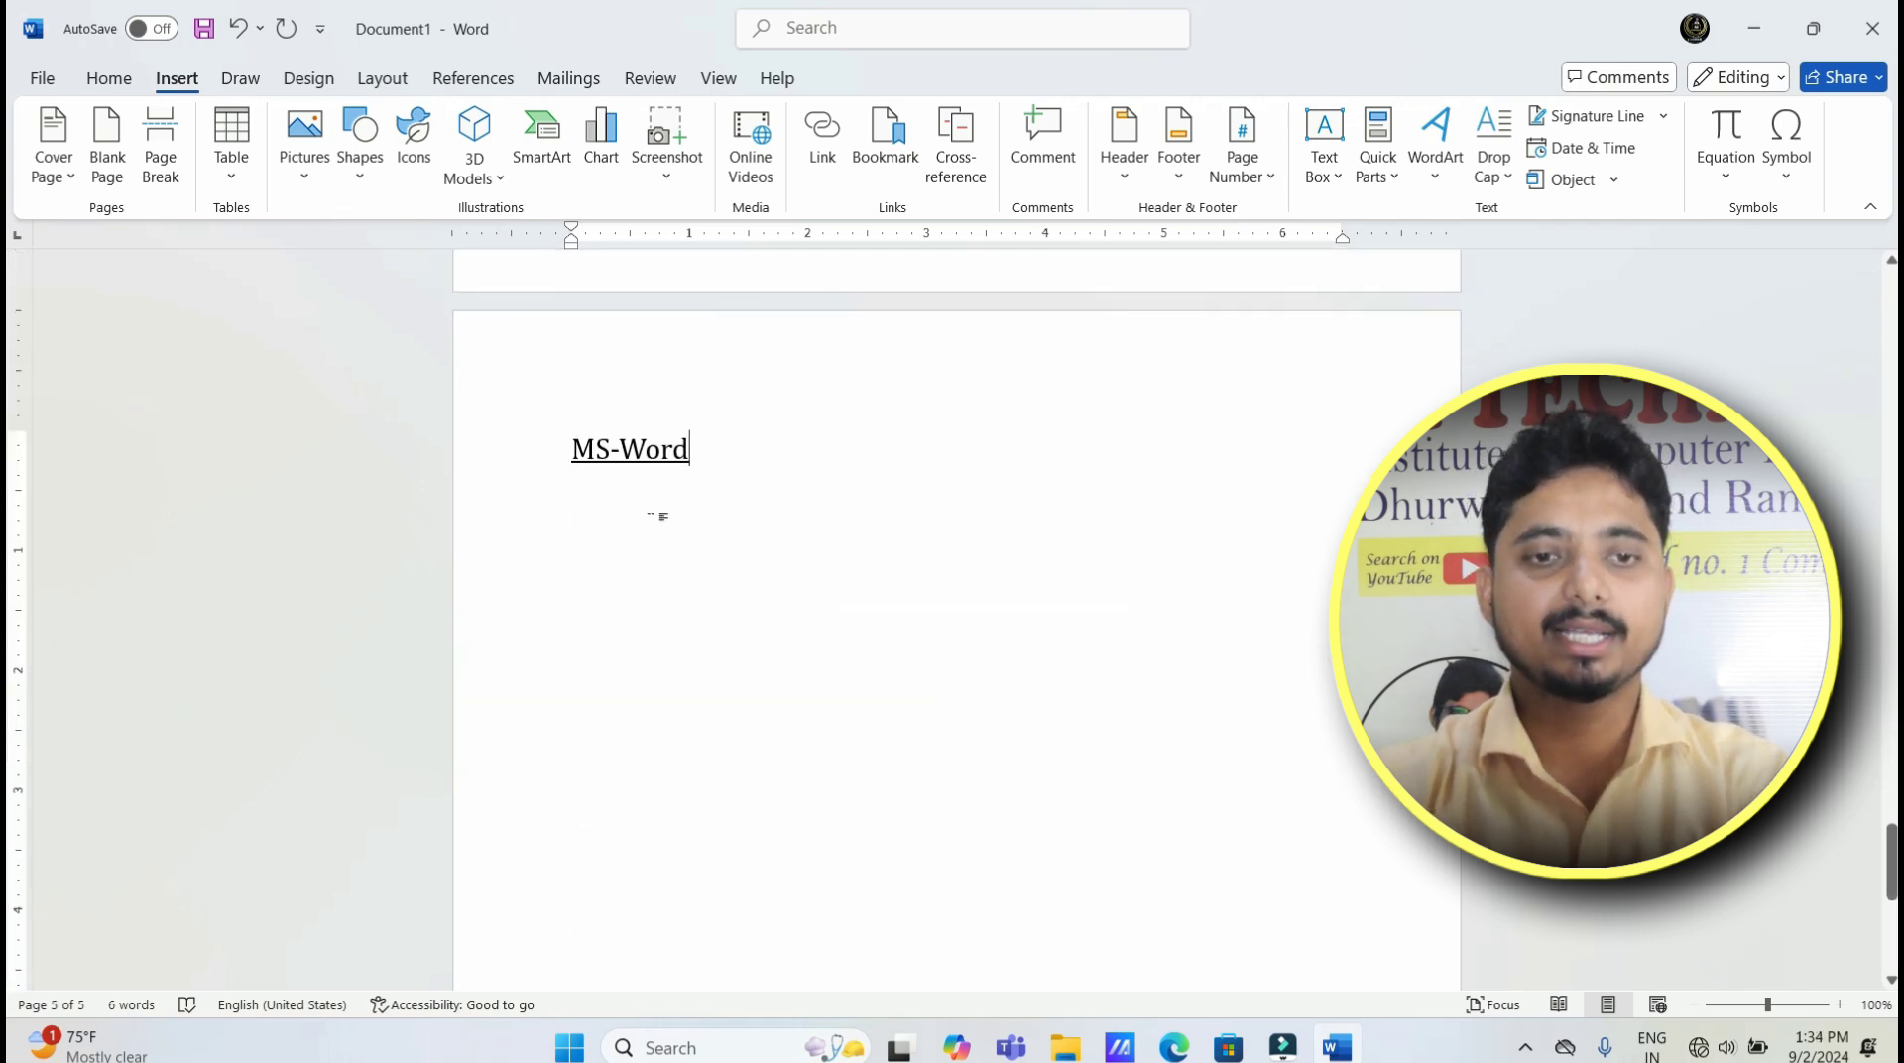
Step: Apply the Heading 1 style to the MS-Word, WordPad, Notepad and Paint titles
{"action": "left_click", "coordinate": [87, 83]}
{"action": "left_click_drag", "start_coordinate": [704, 451], "coordinate": [573, 452]}
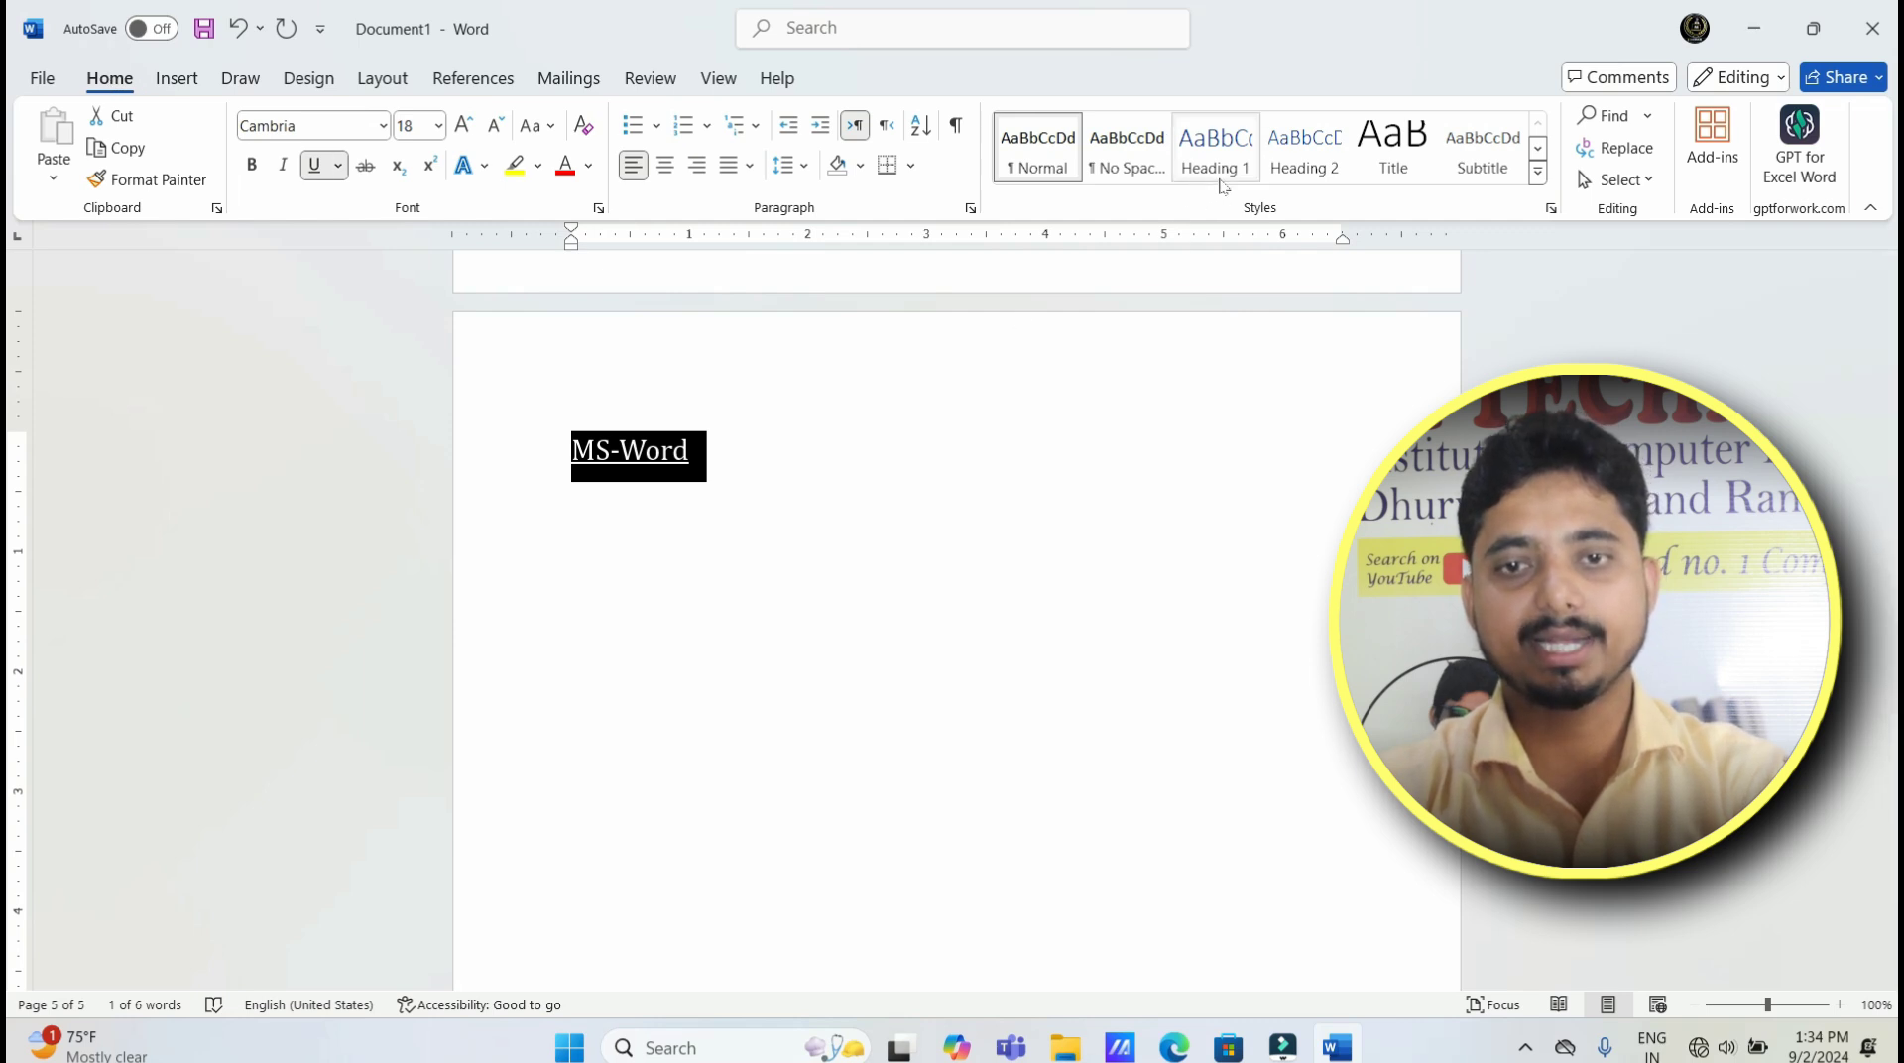
{"action": "left_click", "coordinate": [1214, 149]}
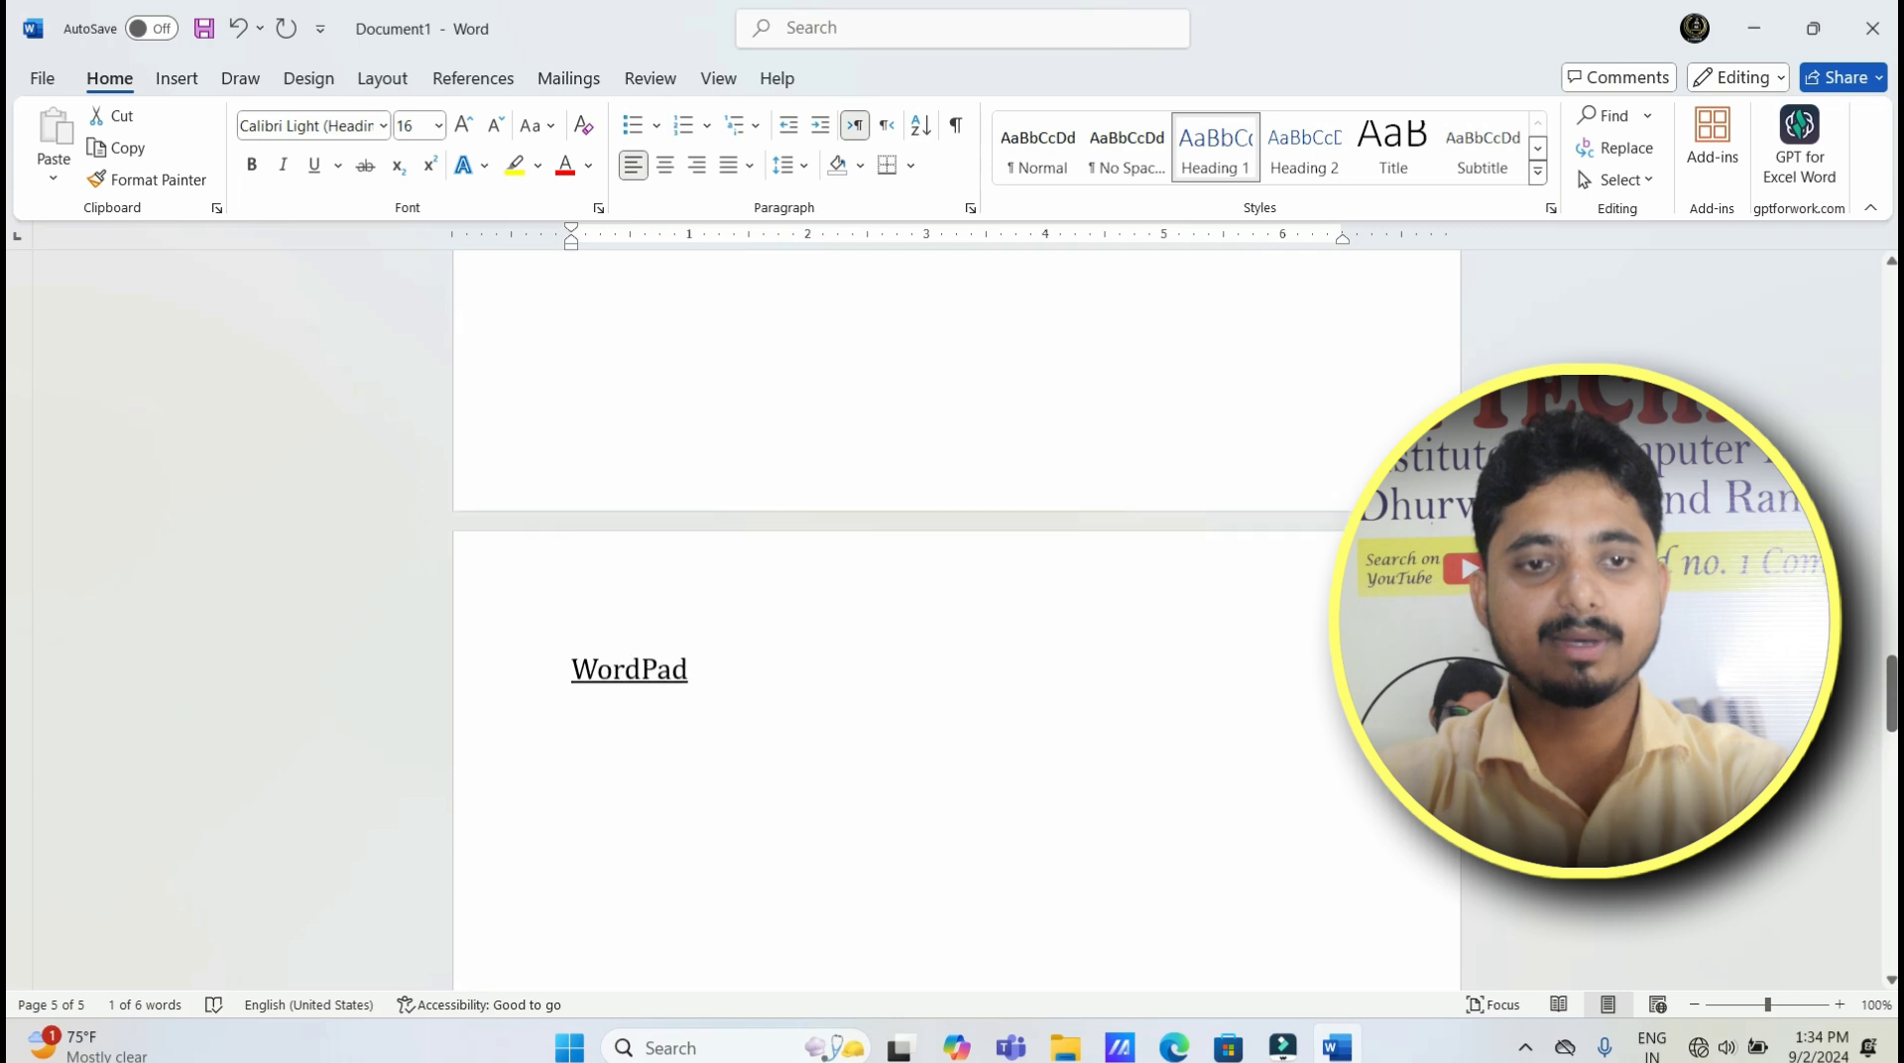
{"action": "left_click_drag", "start_coordinate": [706, 734], "coordinate": [572, 734]}
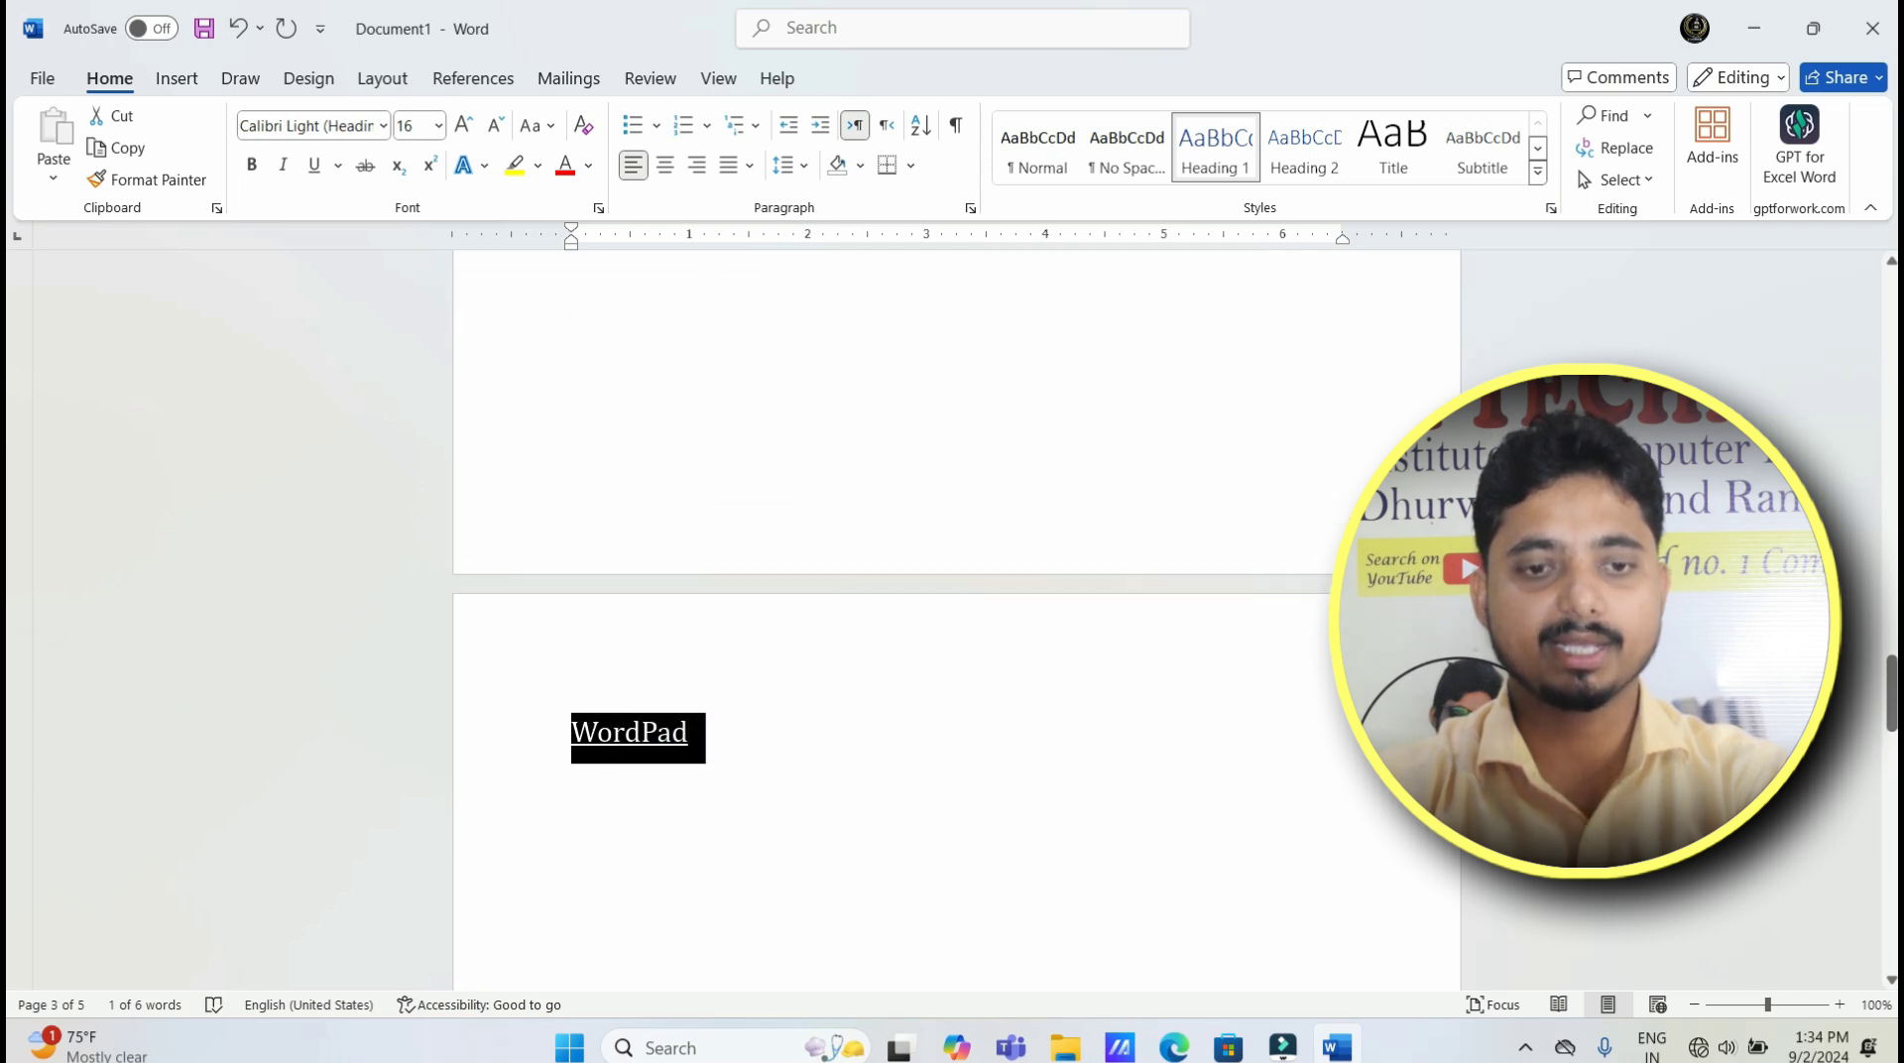
{"action": "left_click", "coordinate": [1204, 145]}
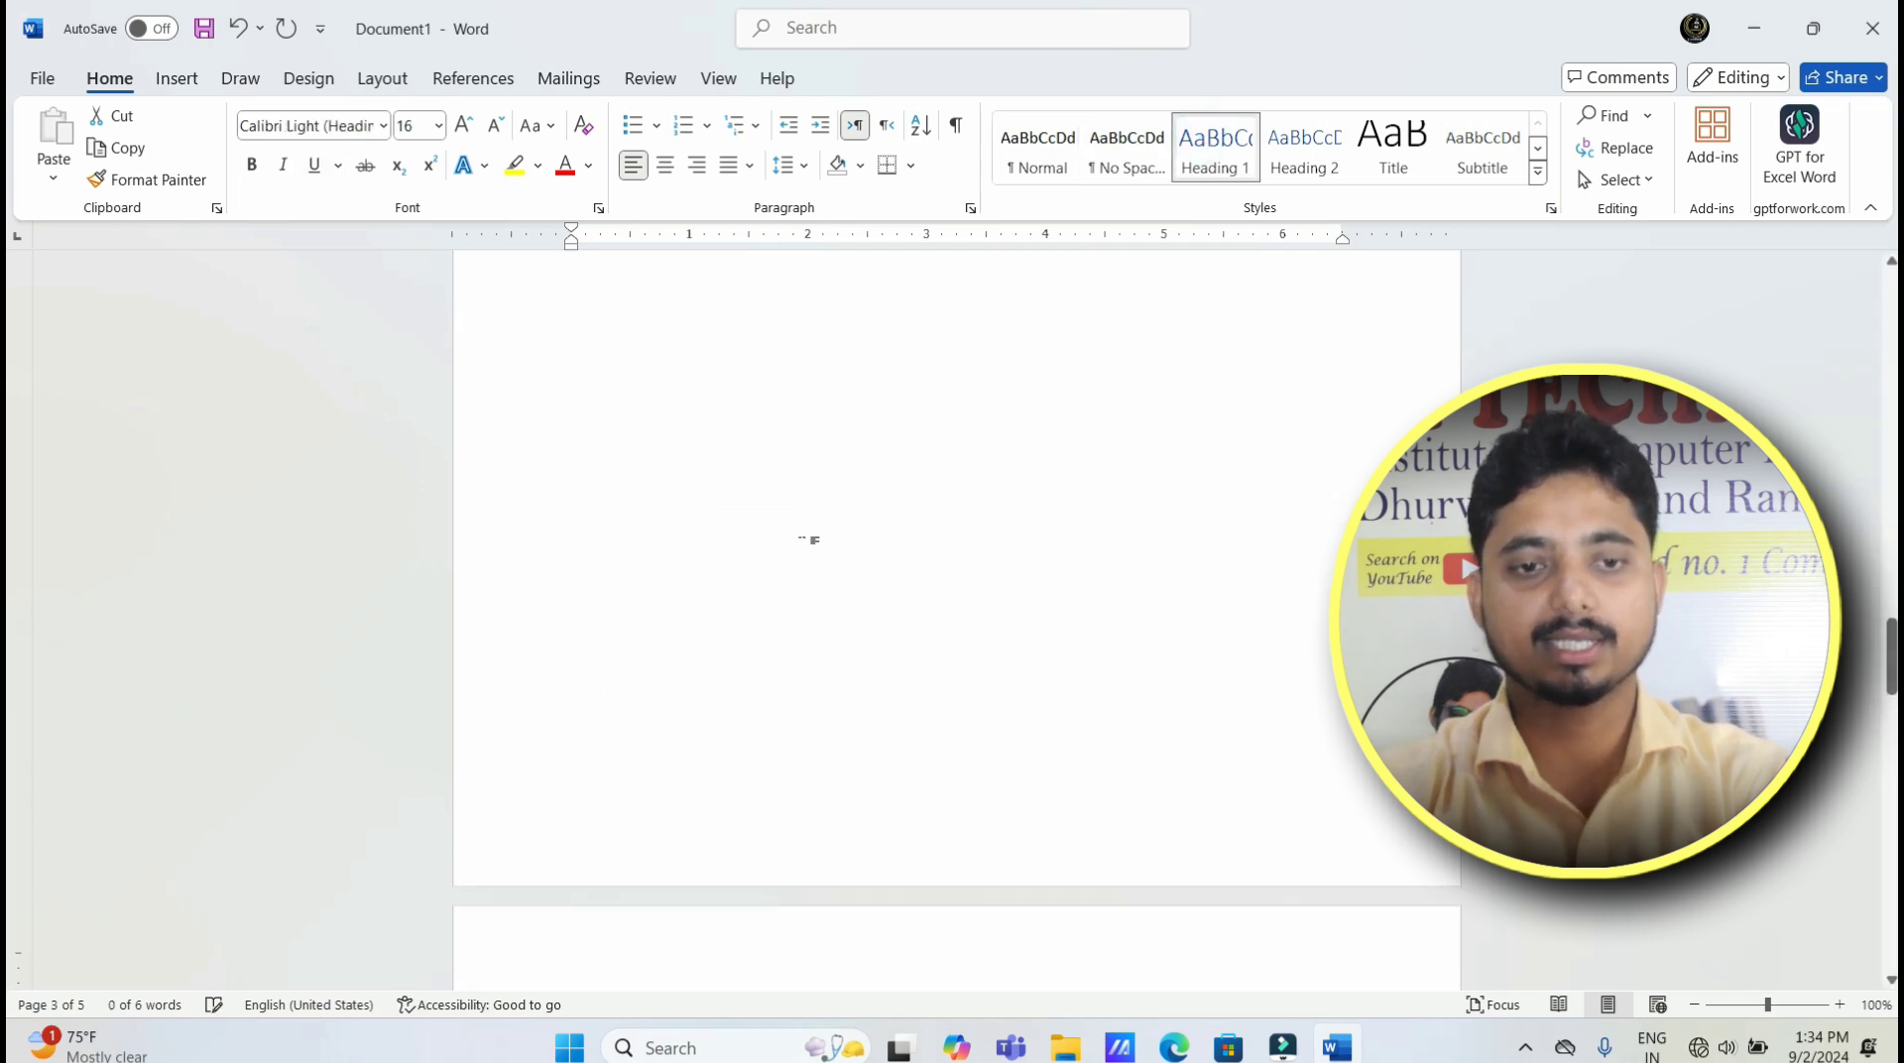
{"action": "scroll", "coordinate": [957, 615], "scroll_direction": "up", "scroll_amount": 3}
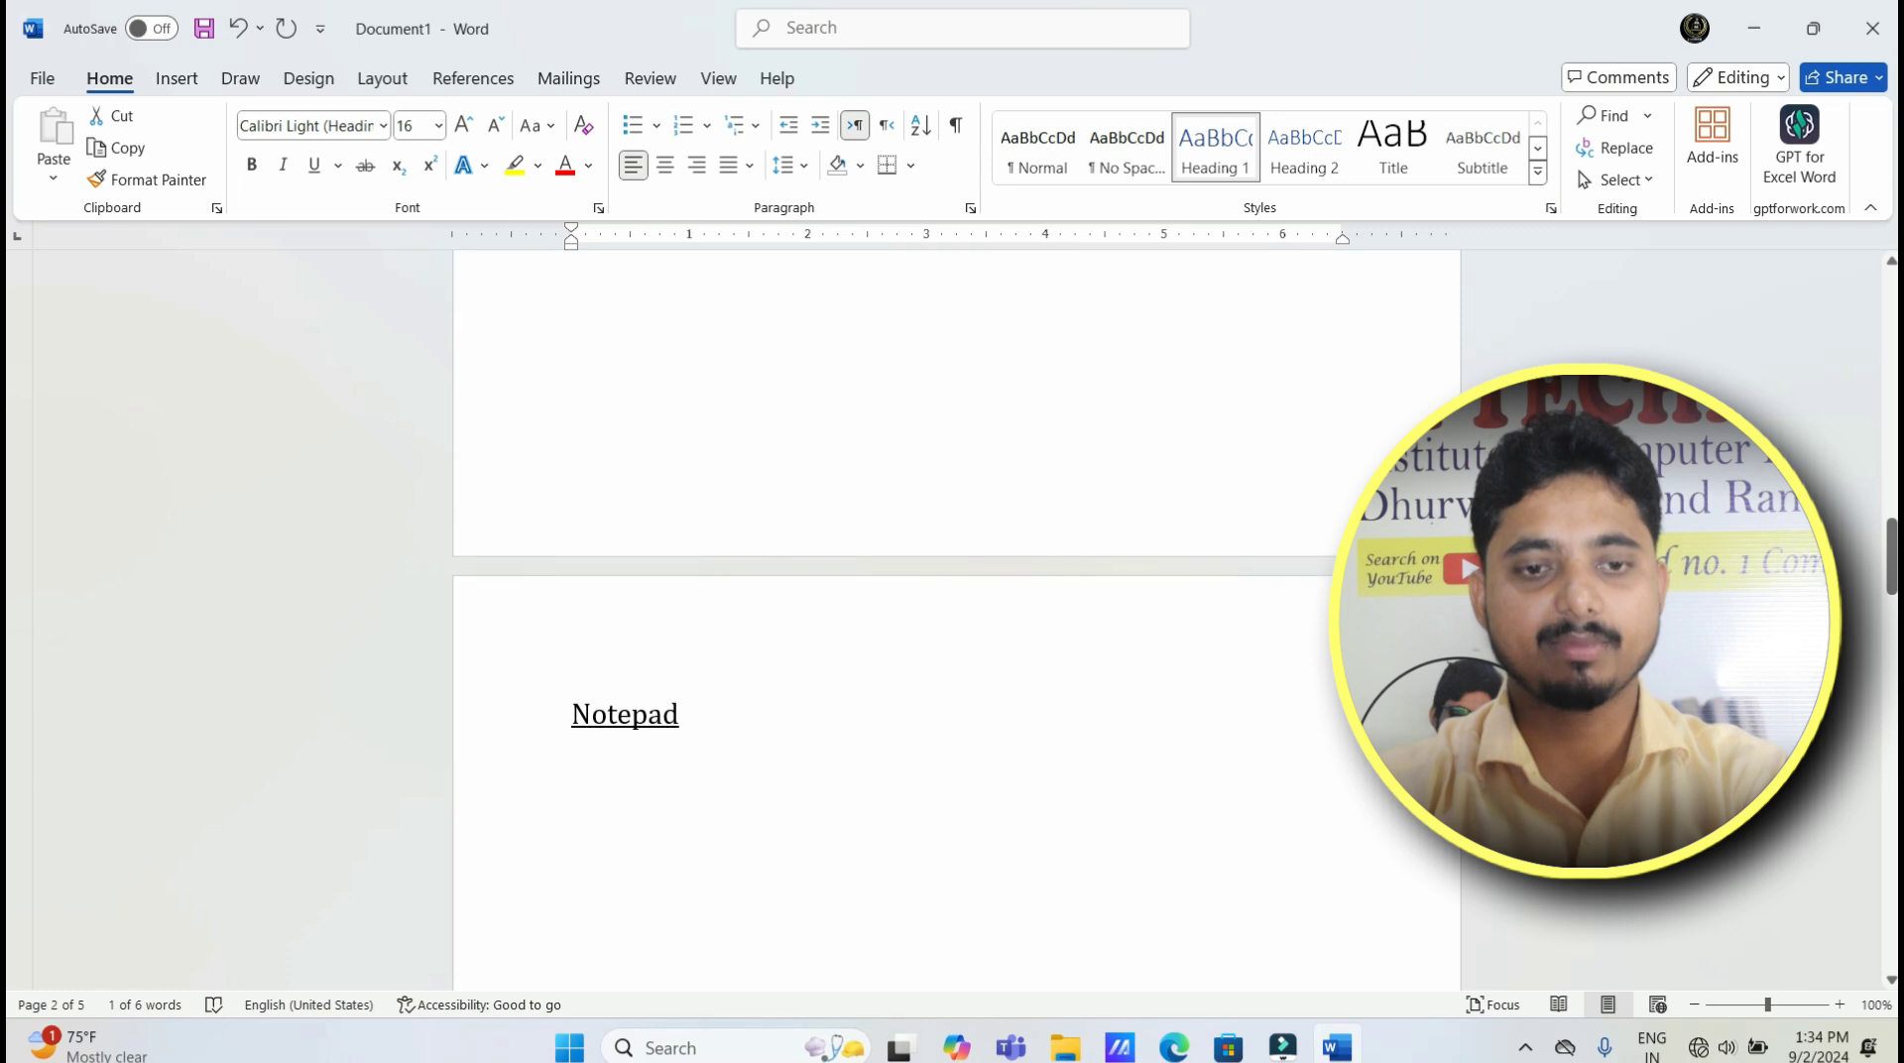
{"action": "left_click_drag", "start_coordinate": [705, 729], "coordinate": [573, 729]}
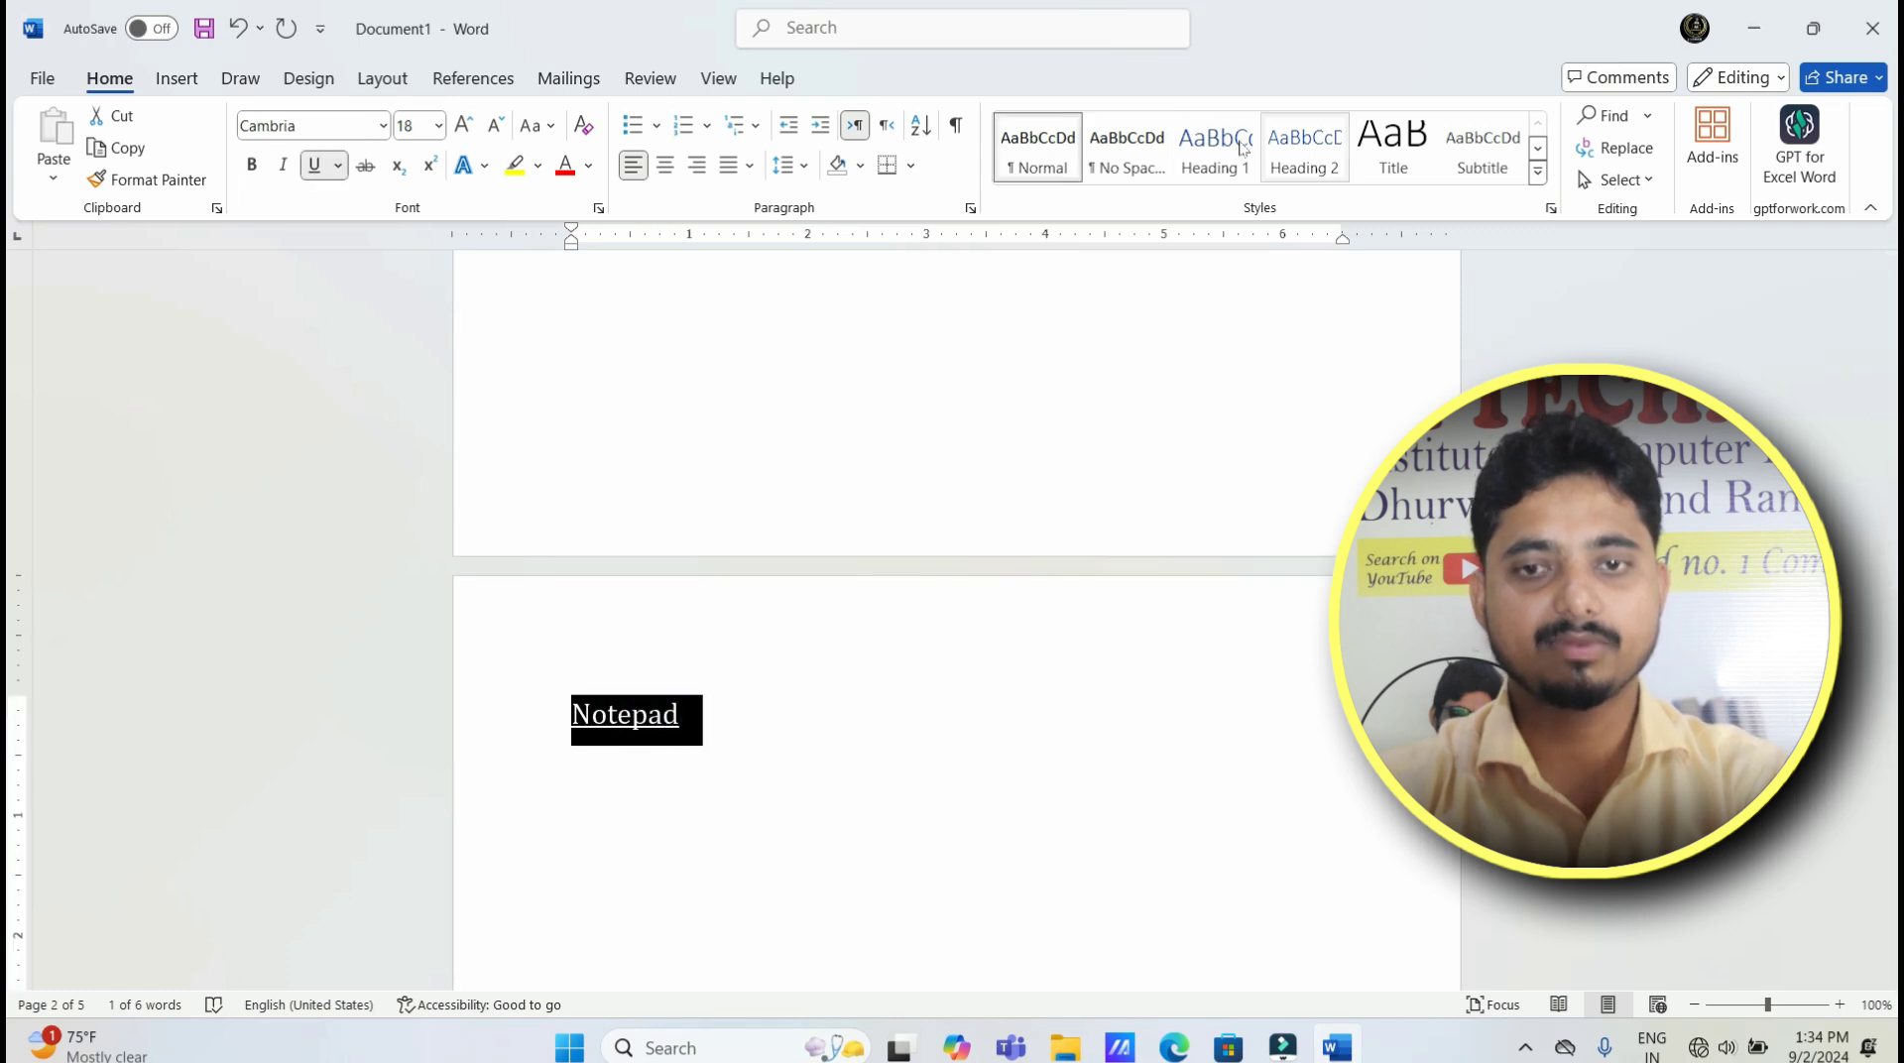
{"action": "left_click", "coordinate": [1241, 147]}
{"action": "scroll", "coordinate": [784, 533], "scroll_direction": "up", "scroll_amount": 5}
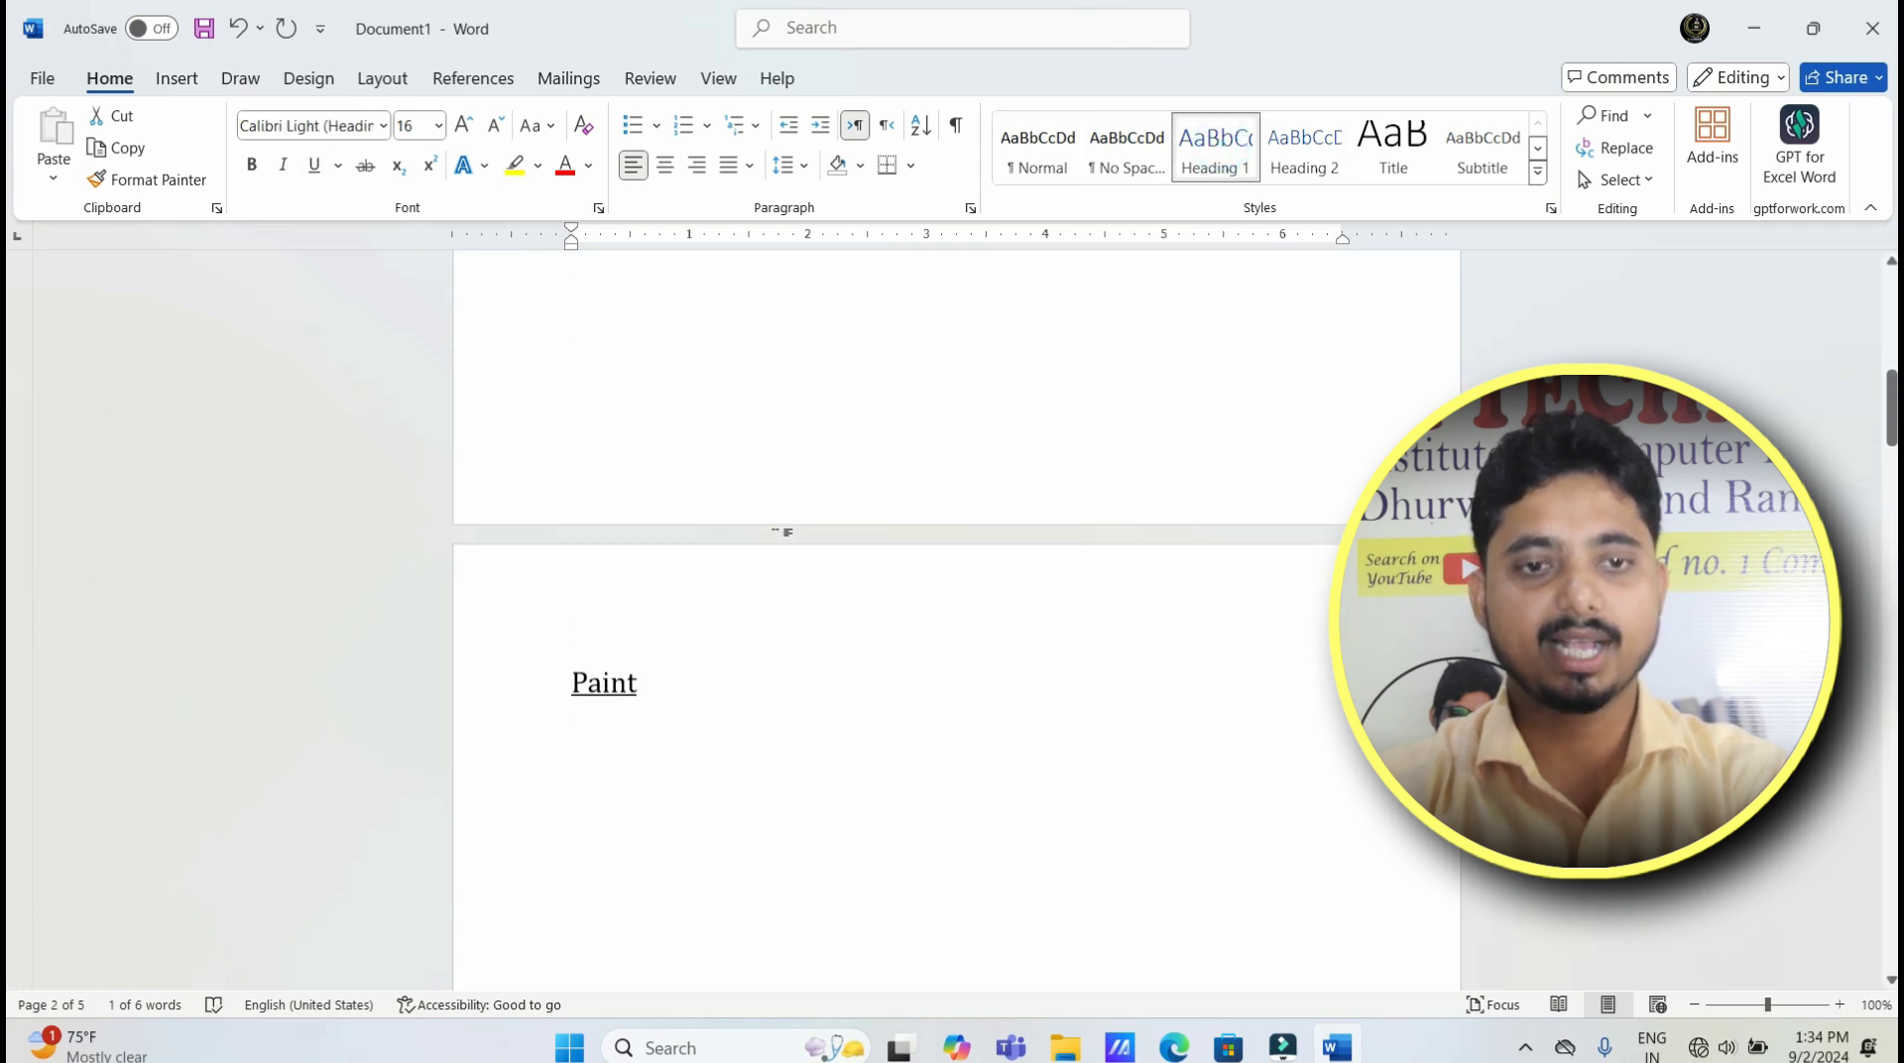
{"action": "scroll", "coordinate": [783, 532], "scroll_direction": "up", "scroll_amount": 2}
{"action": "left_click_drag", "start_coordinate": [654, 816], "coordinate": [572, 816]}
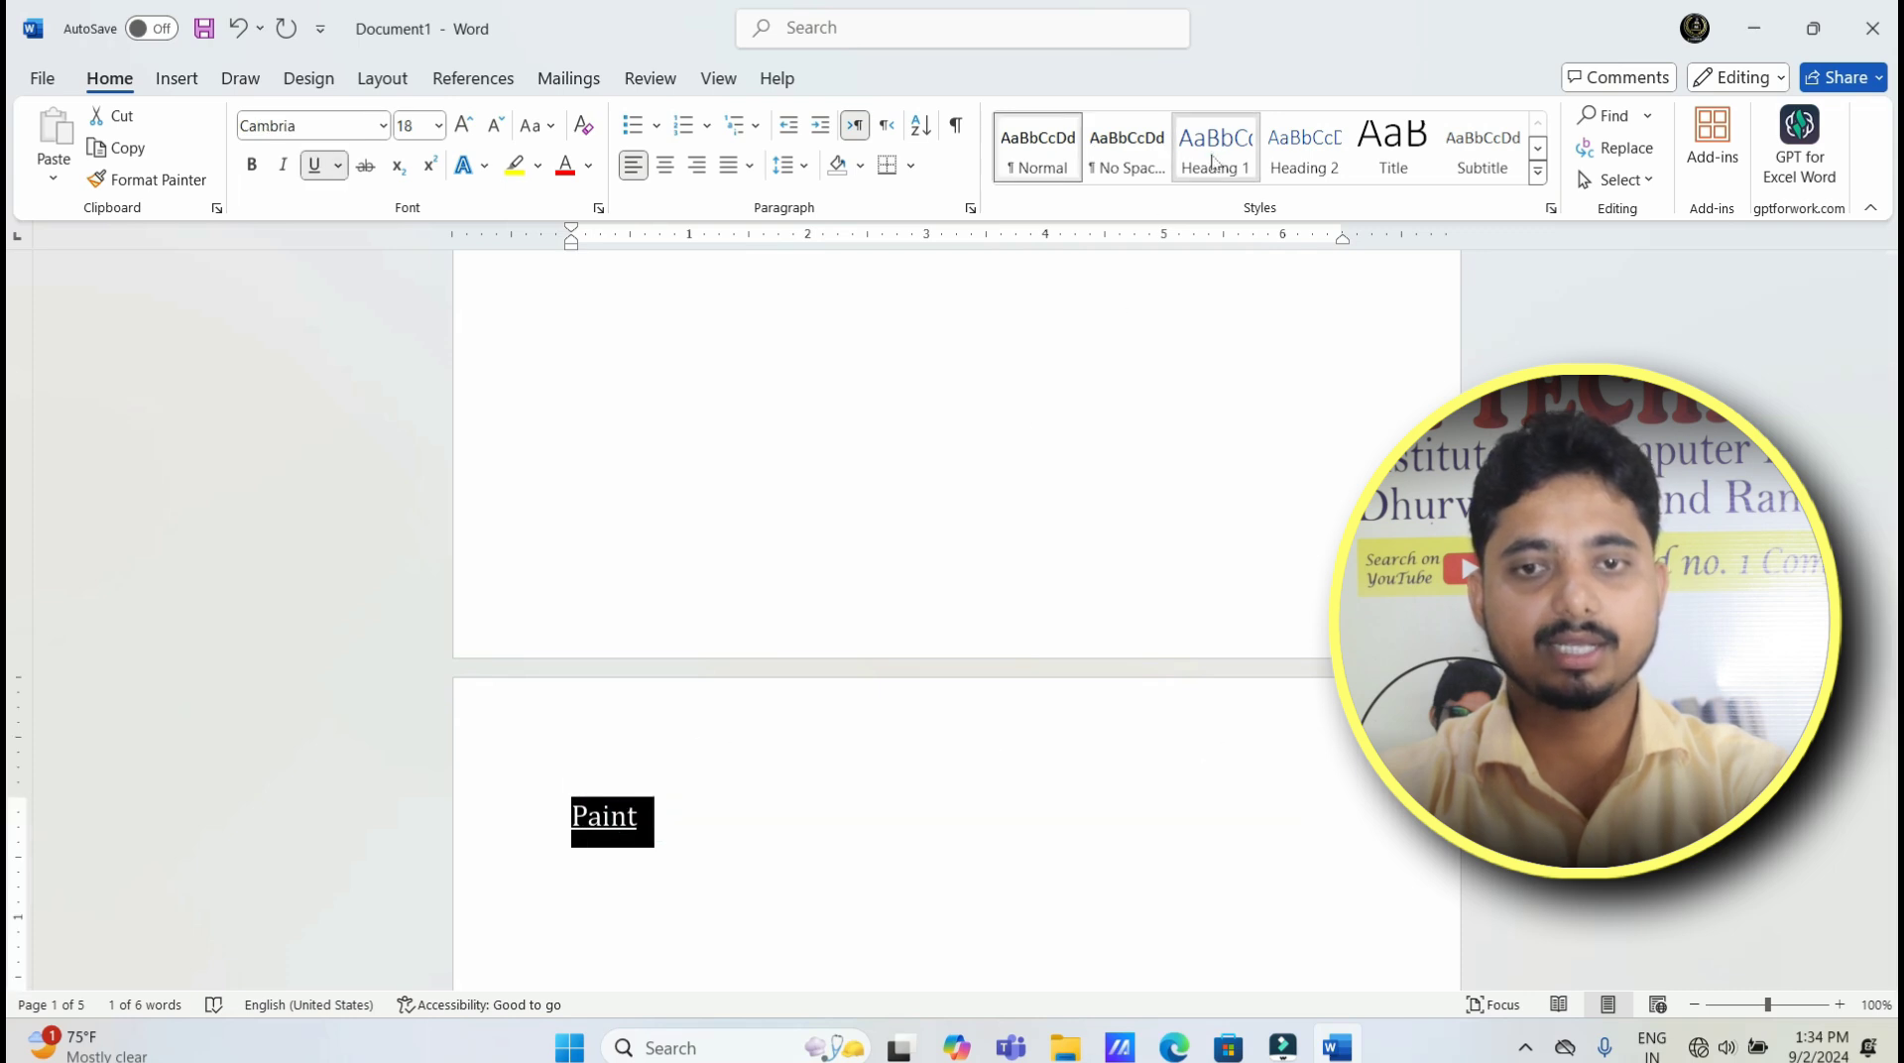
{"action": "left_click", "coordinate": [1212, 162]}
Step: Go back to page 1 and place the cursor on the empty line below CONTENT/ INDEX
{"action": "scroll", "coordinate": [813, 639], "scroll_direction": "up", "scroll_amount": 5}
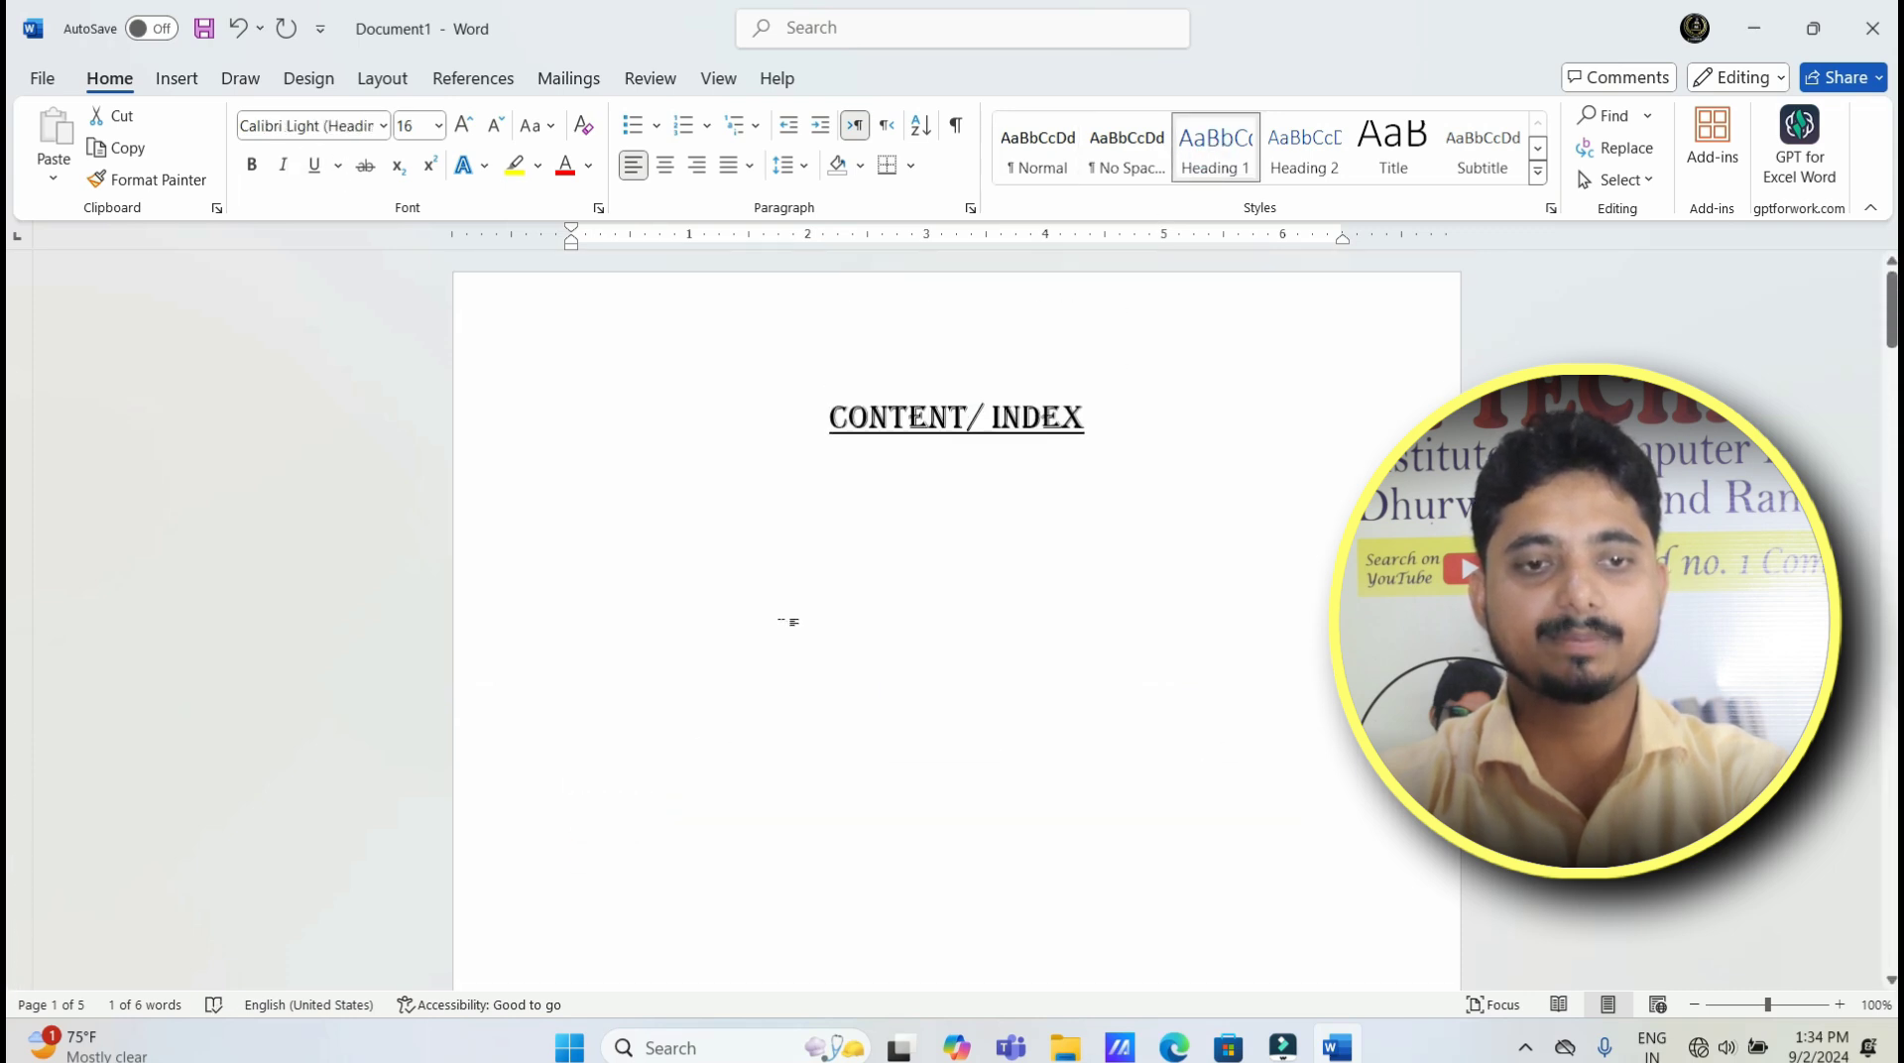
{"action": "scroll", "coordinate": [779, 630], "scroll_direction": "down", "scroll_amount": 5}
{"action": "scroll", "coordinate": [739, 655], "scroll_direction": "down", "scroll_amount": 5}
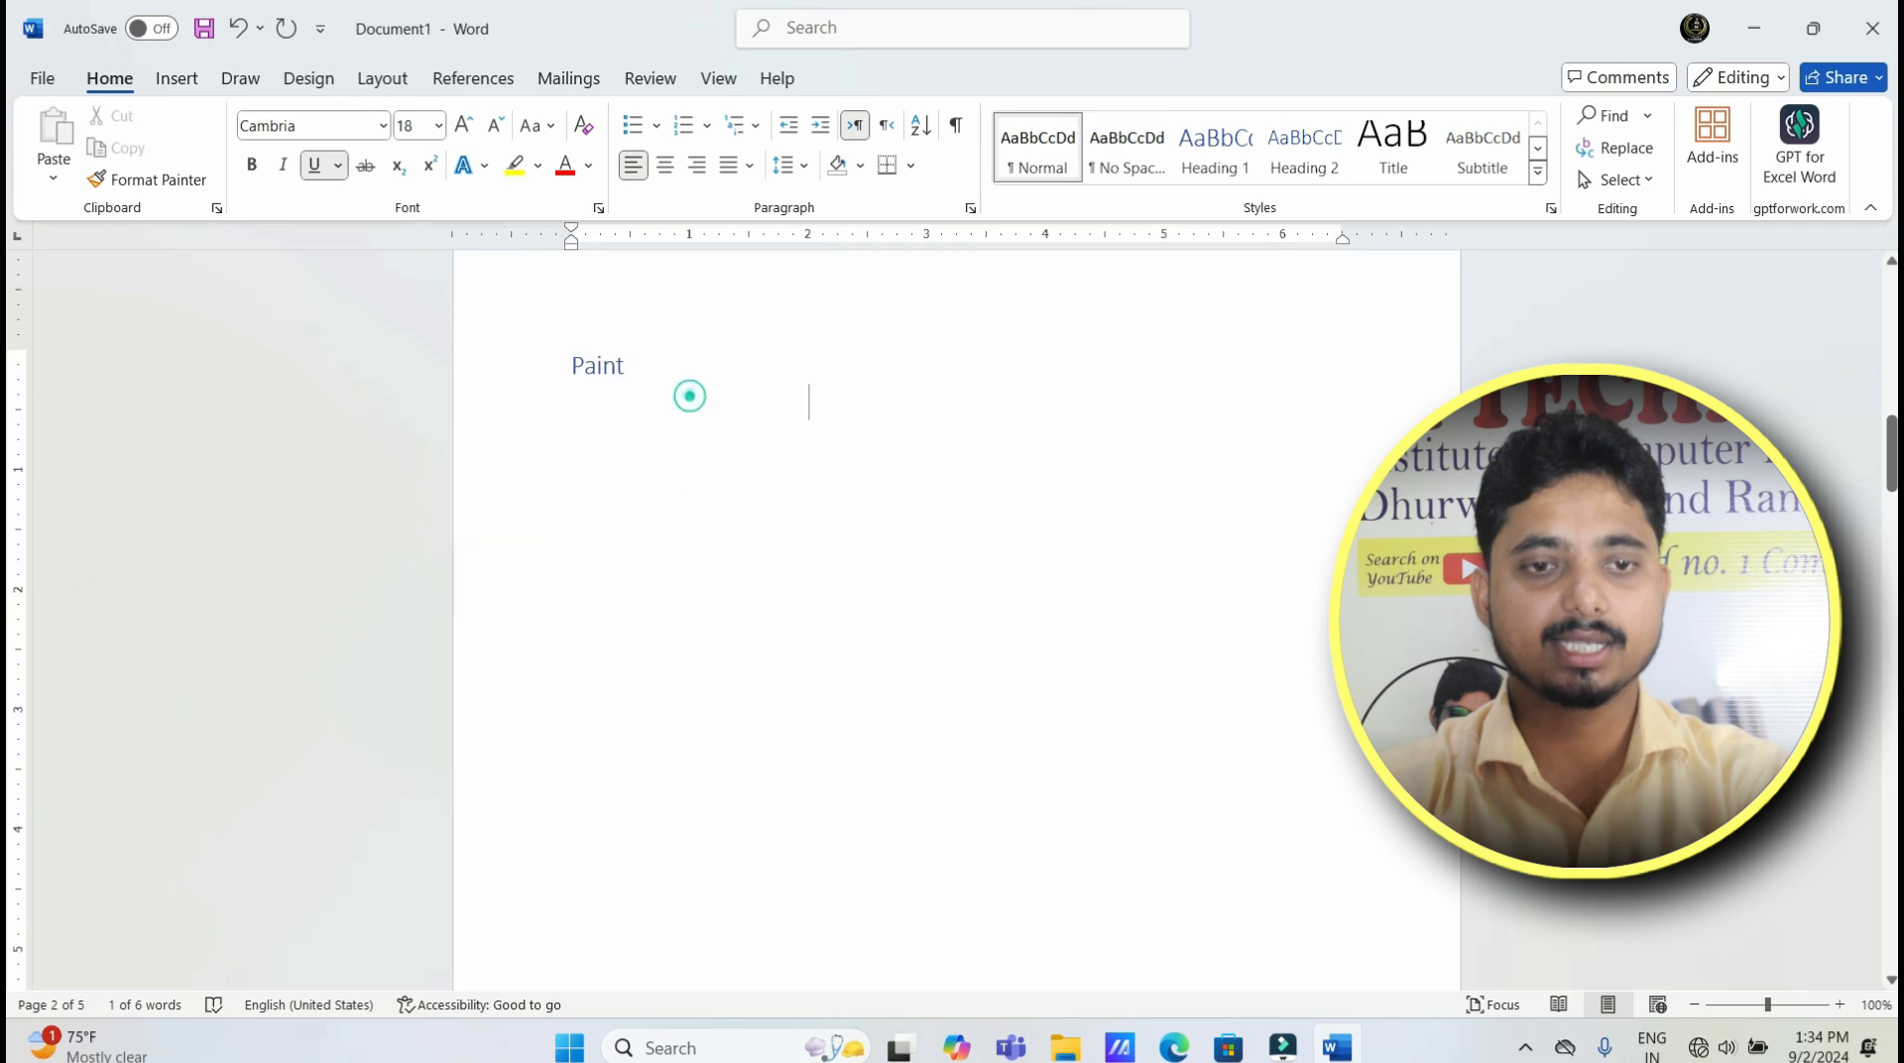
{"action": "double_click", "coordinate": [810, 402]}
{"action": "scroll", "coordinate": [863, 549], "scroll_direction": "down", "scroll_amount": 1}
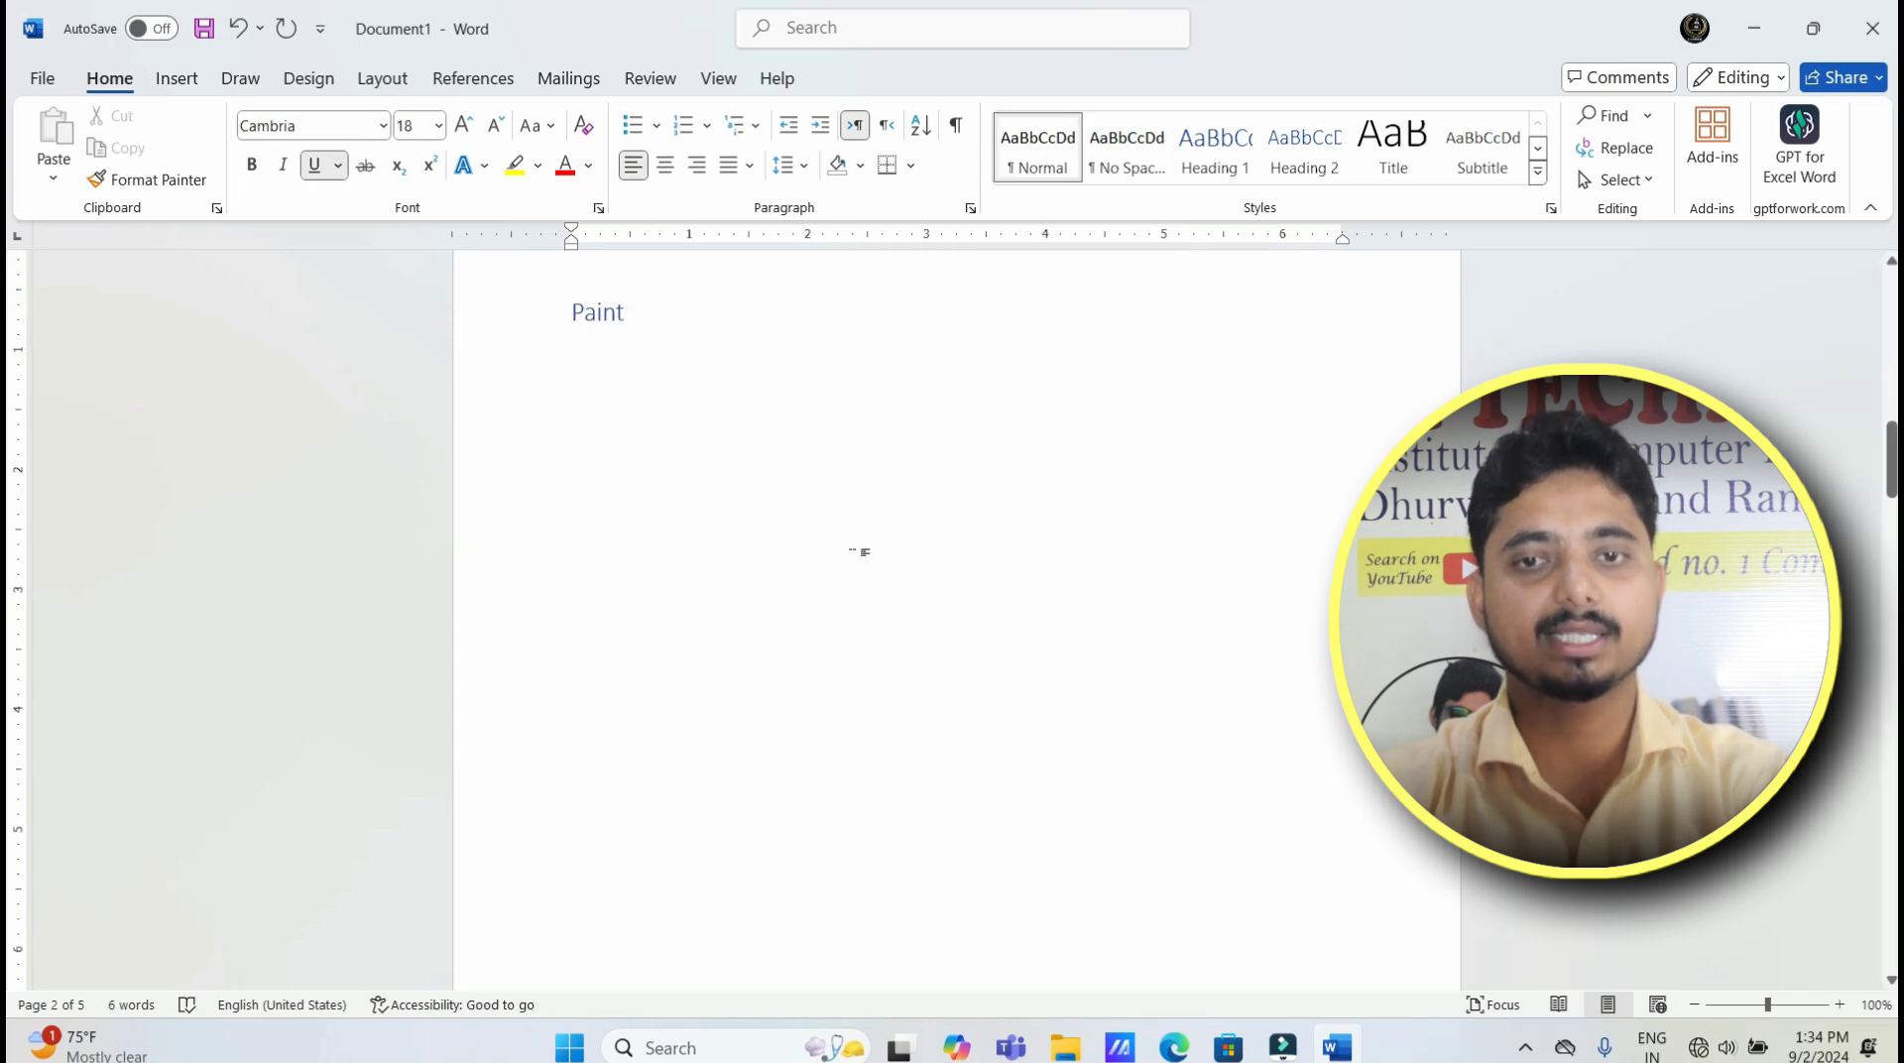
{"action": "scroll", "coordinate": [863, 549], "scroll_direction": "down", "scroll_amount": 3}
{"action": "scroll", "coordinate": [863, 549], "scroll_direction": "down", "scroll_amount": 3}
{"action": "scroll", "coordinate": [863, 548], "scroll_direction": "down", "scroll_amount": 2}
{"action": "scroll", "coordinate": [957, 615], "scroll_direction": "down", "scroll_amount": 5}
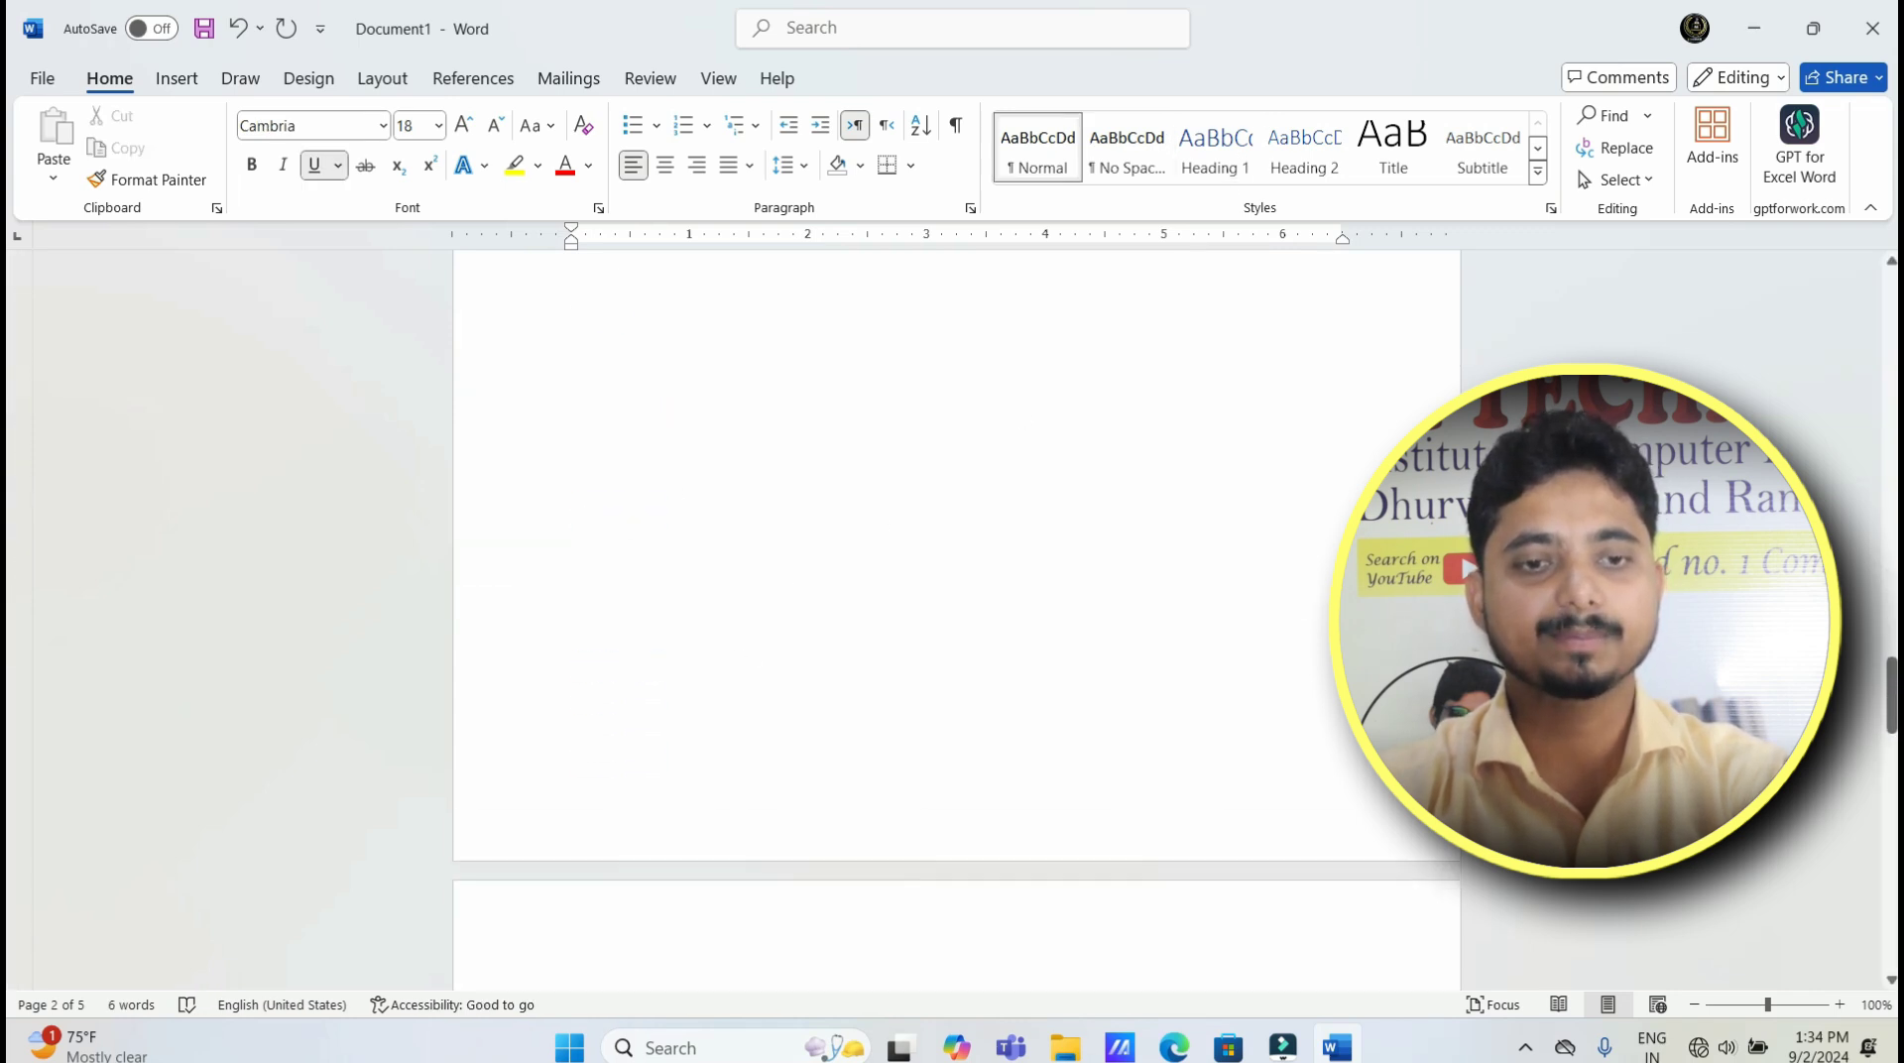
{"action": "scroll", "coordinate": [957, 615], "scroll_direction": "down", "scroll_amount": 7}
{"action": "scroll", "coordinate": [957, 615], "scroll_direction": "down", "scroll_amount": 4}
{"action": "scroll", "coordinate": [957, 615], "scroll_direction": "down", "scroll_amount": 4}
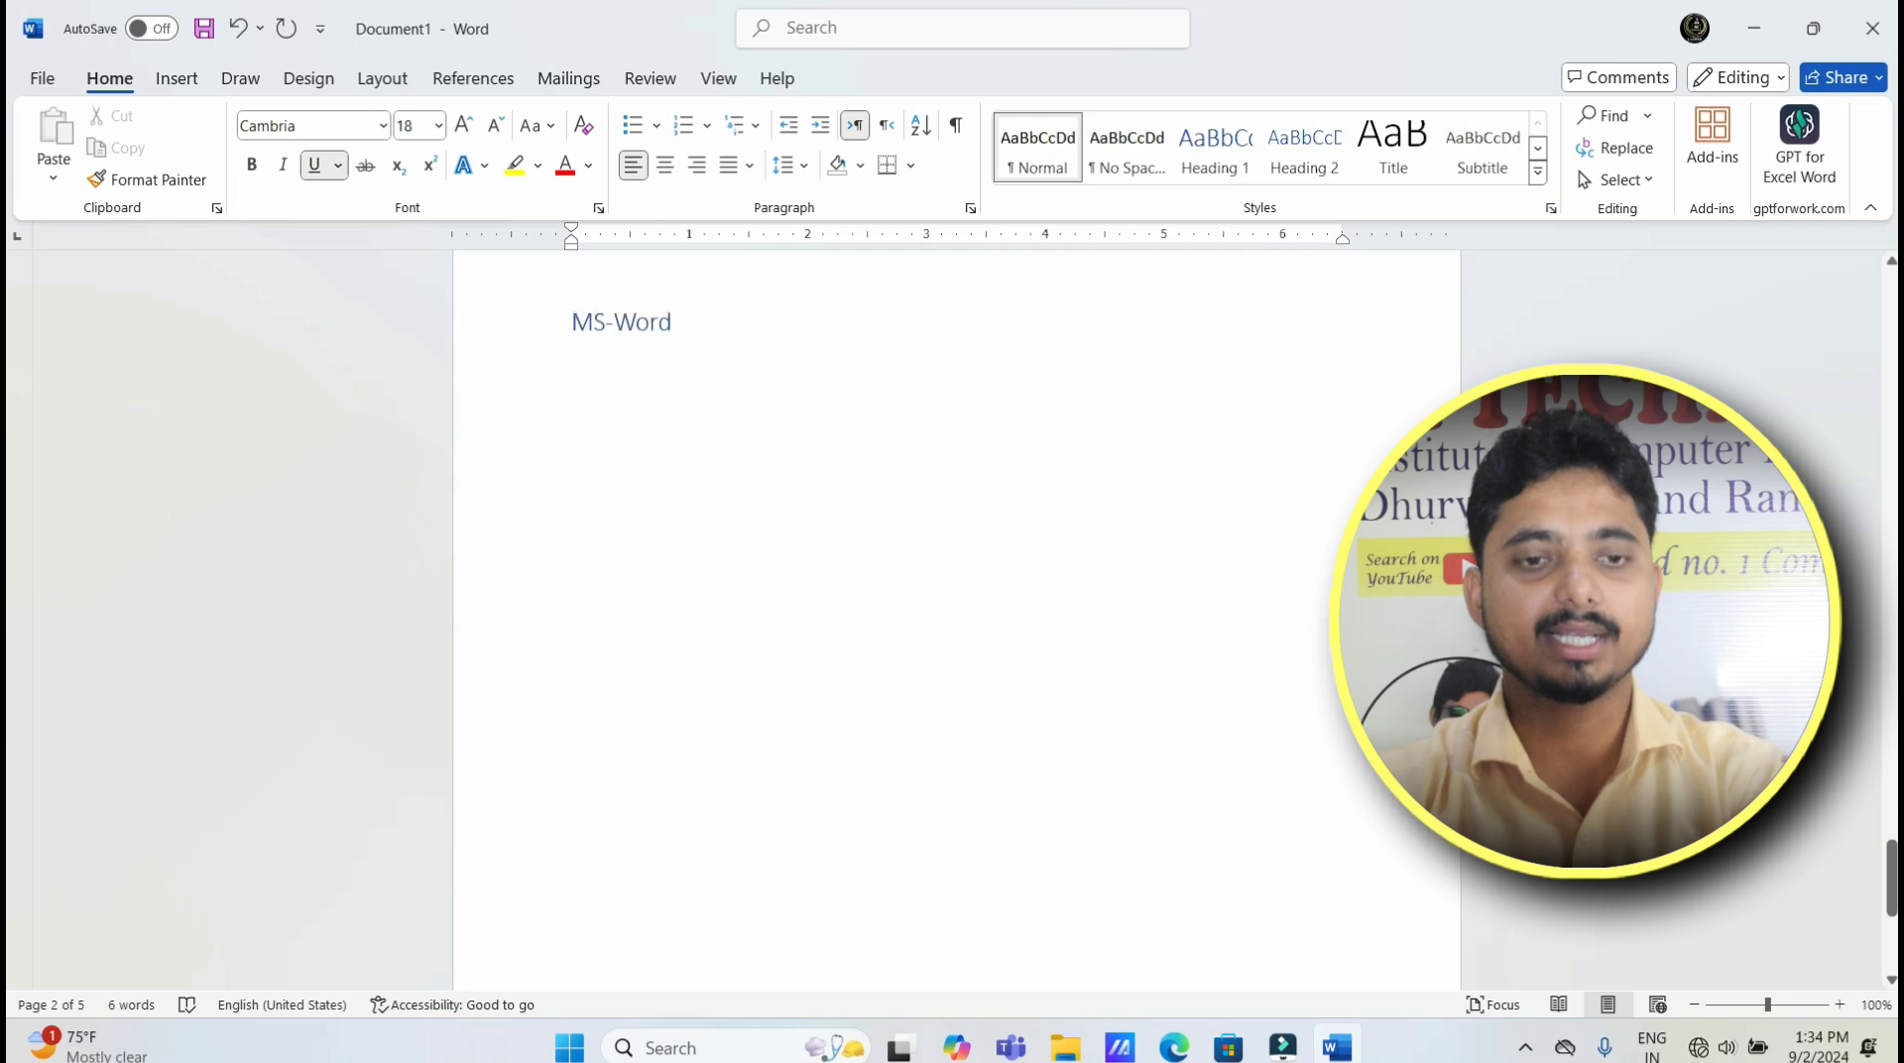
{"action": "scroll", "coordinate": [957, 615], "scroll_direction": "up", "scroll_amount": 4}
{"action": "scroll", "coordinate": [957, 615], "scroll_direction": "up", "scroll_amount": 5}
{"action": "scroll", "coordinate": [809, 617], "scroll_direction": "up", "scroll_amount": 5}
{"action": "scroll", "coordinate": [809, 617], "scroll_direction": "up", "scroll_amount": 5}
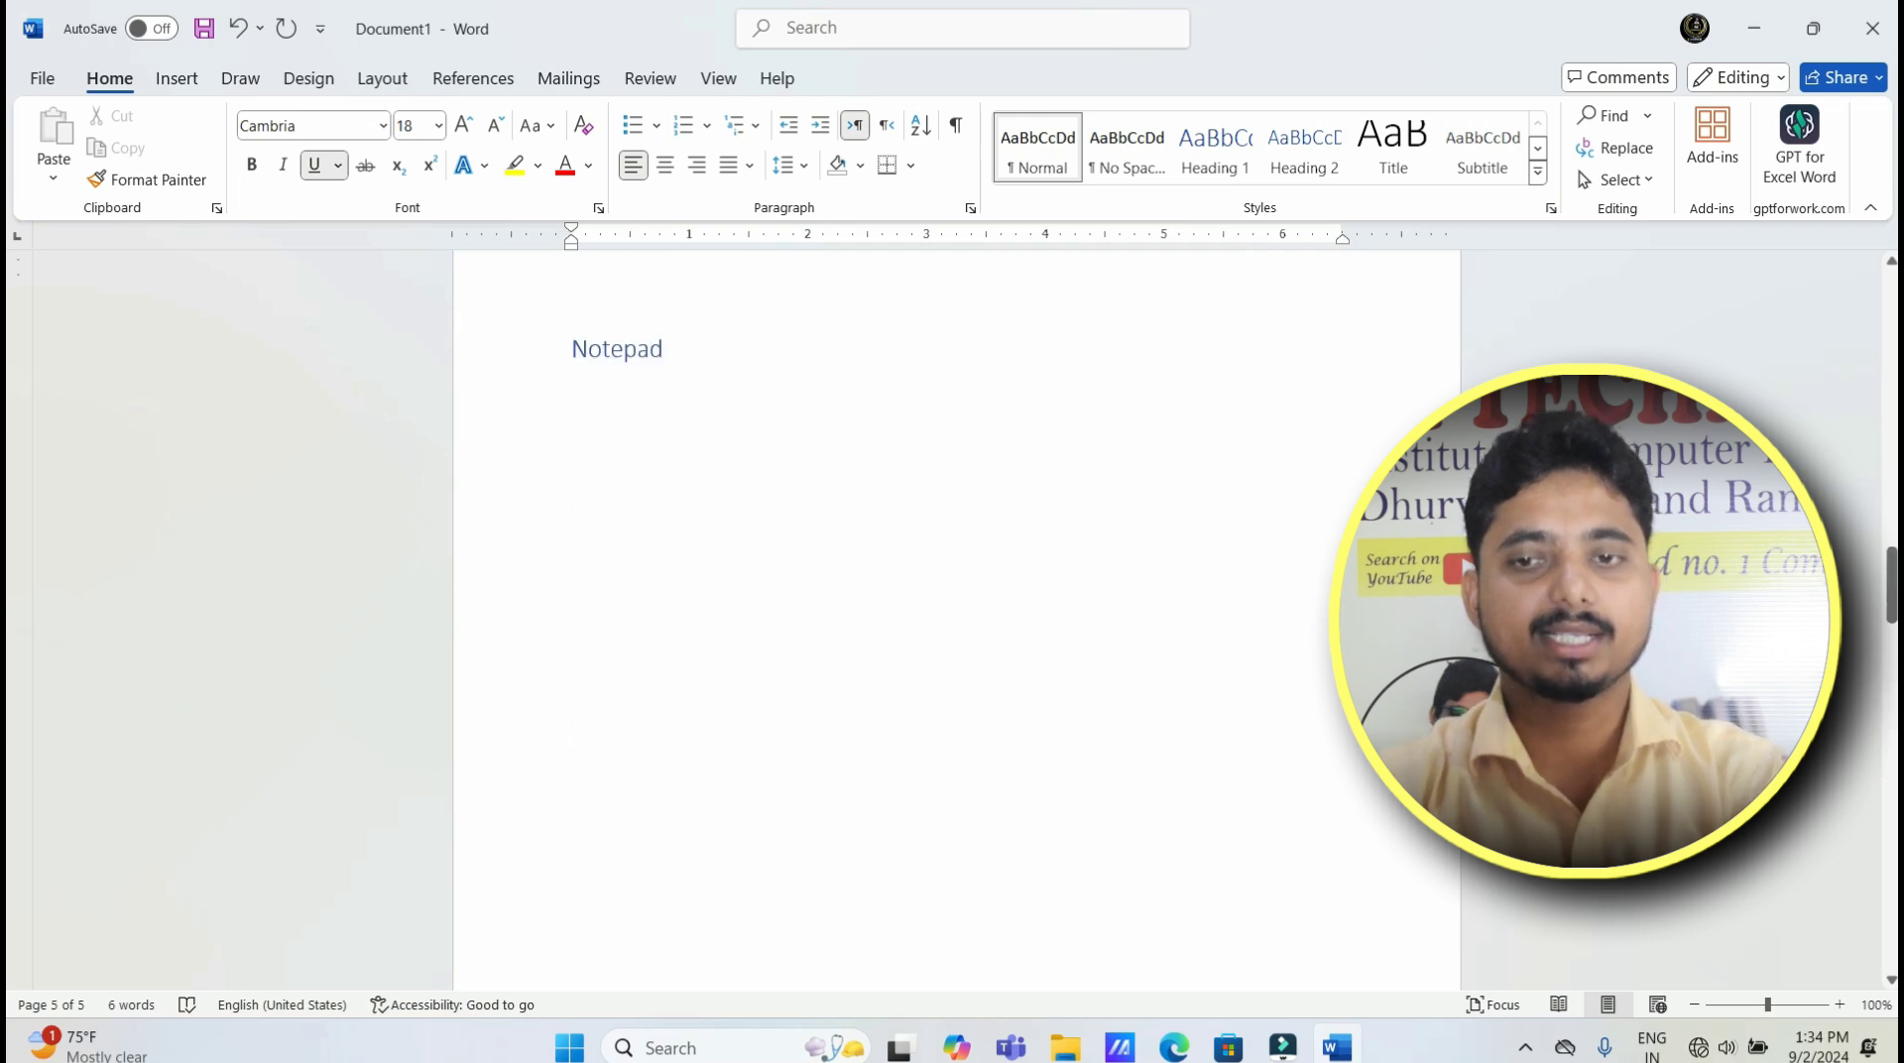
{"action": "scroll", "coordinate": [810, 617], "scroll_direction": "up", "scroll_amount": 5}
{"action": "scroll", "coordinate": [810, 617], "scroll_direction": "up", "scroll_amount": 3}
{"action": "scroll", "coordinate": [685, 635], "scroll_direction": "up", "scroll_amount": 5}
{"action": "scroll", "coordinate": [689, 638], "scroll_direction": "up", "scroll_amount": 5}
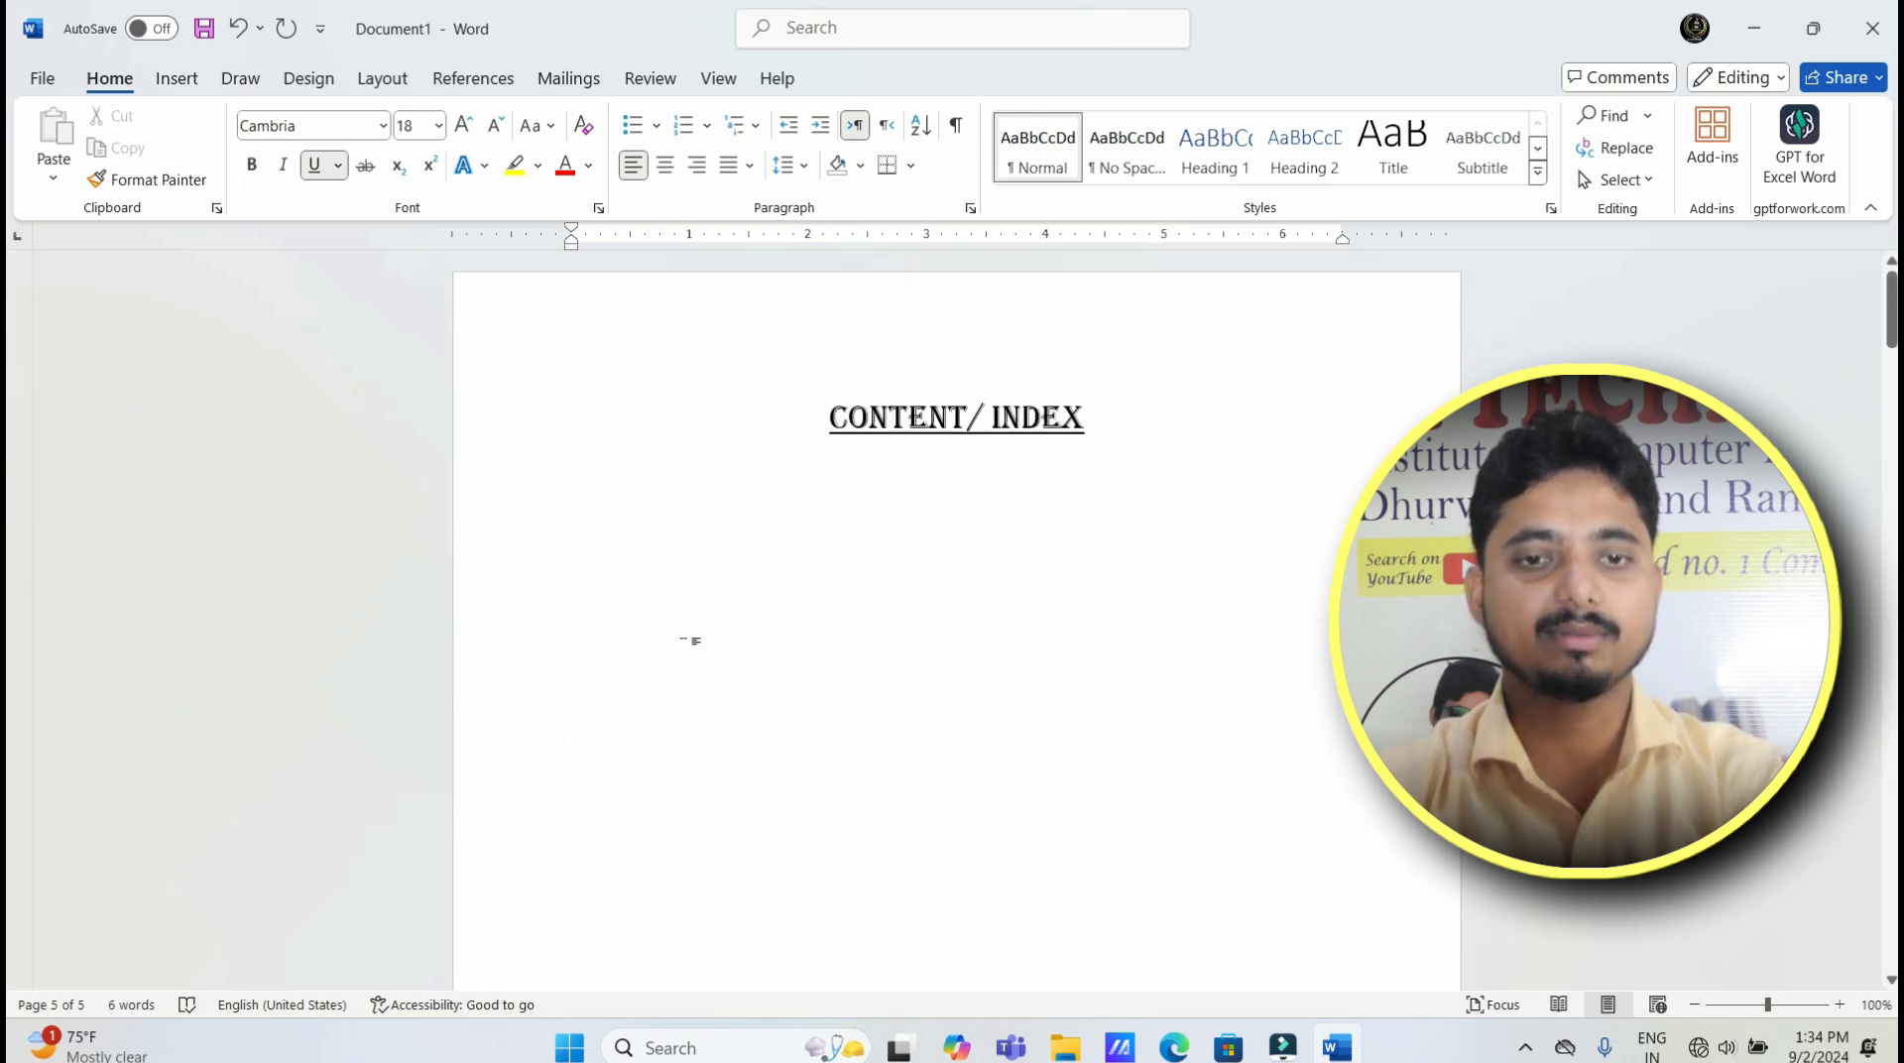
{"action": "left_click", "coordinate": [563, 482]}
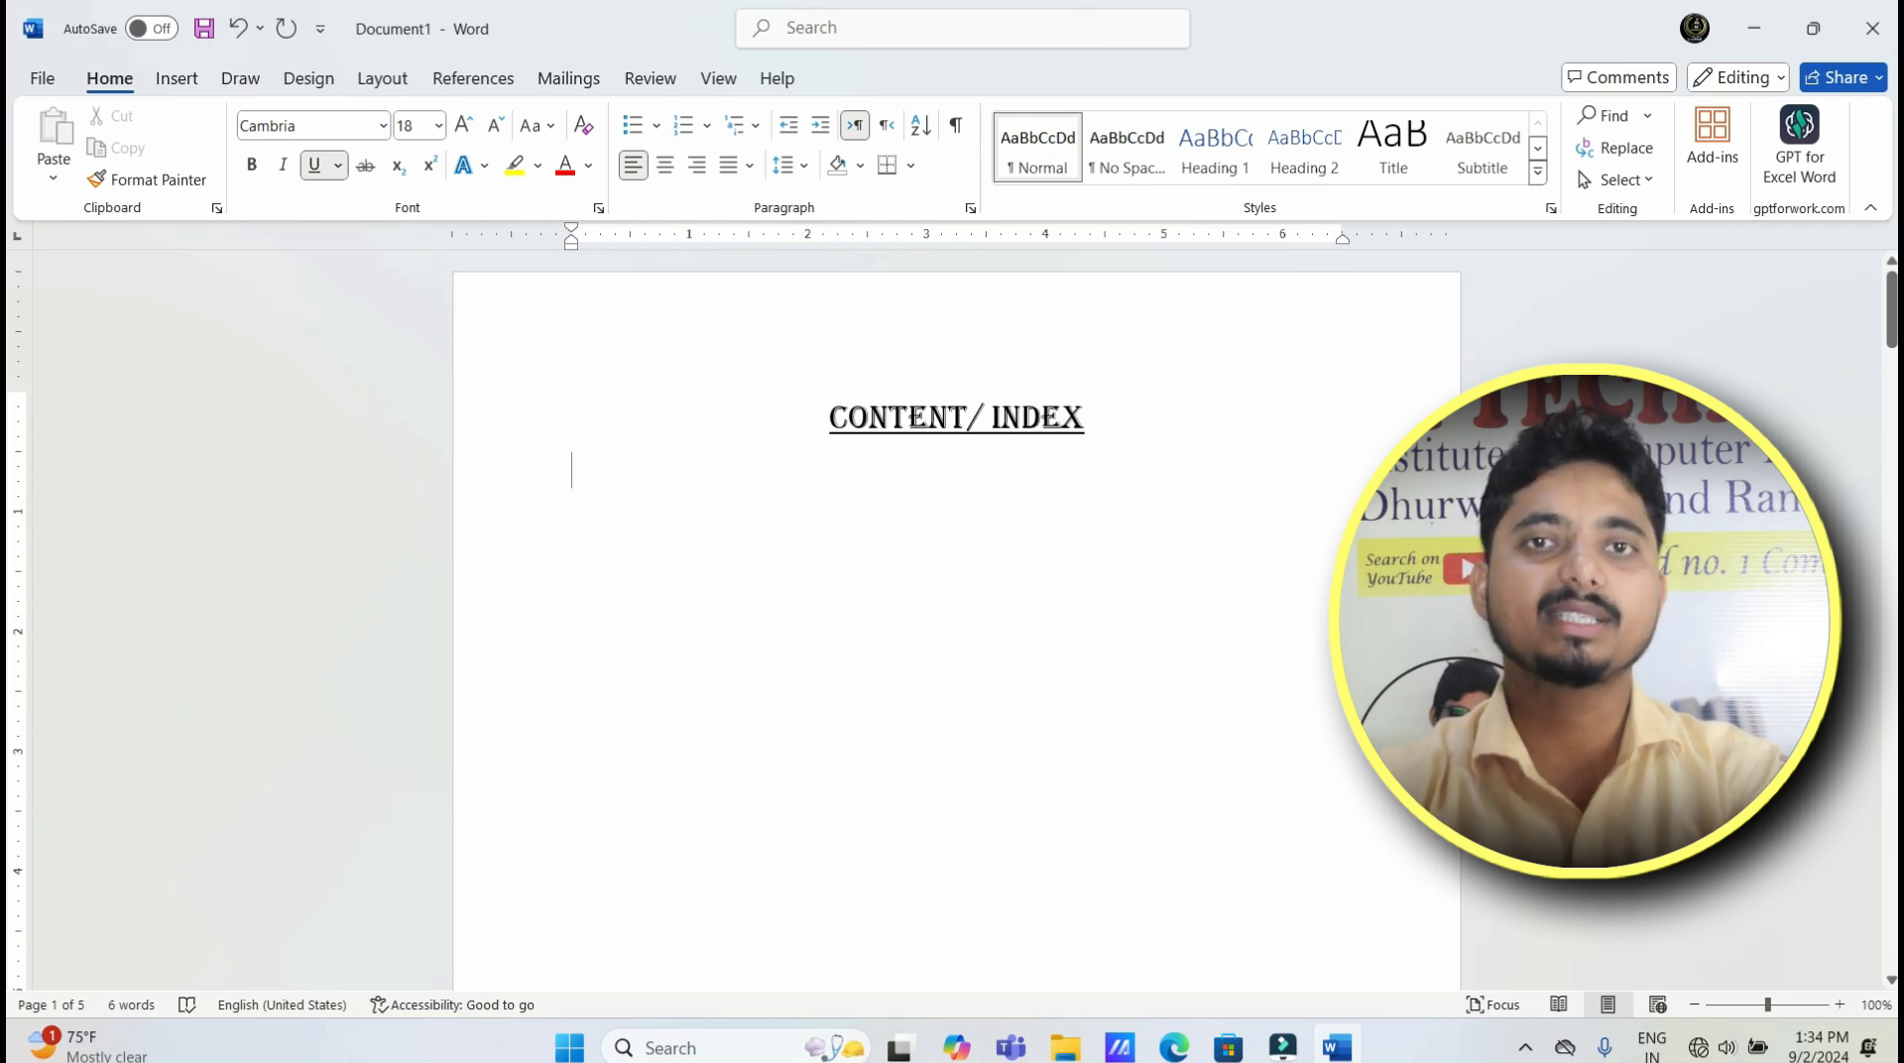
{"action": "left_click", "coordinate": [179, 82]}
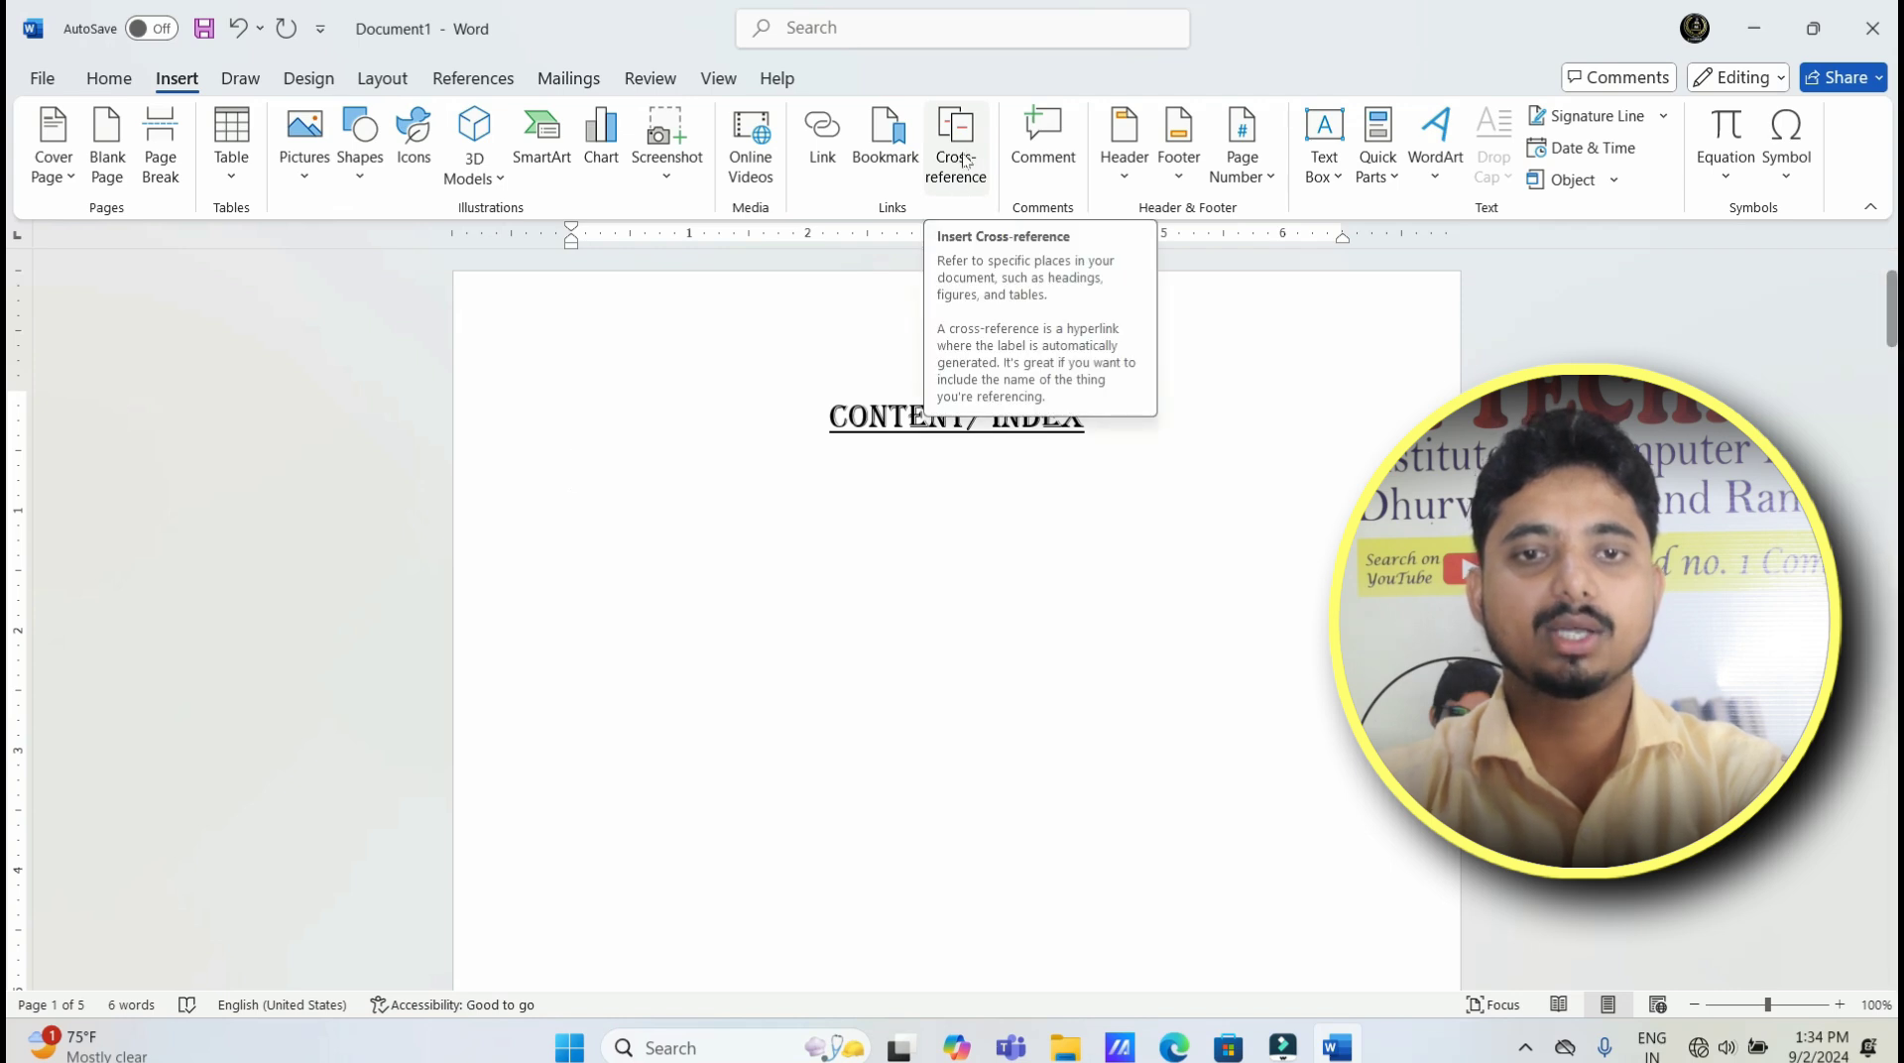
Step: Open Cross-reference with Reference type Heading, showing Paint, Notepad, WordPad and MS-Word
{"action": "left_click", "coordinate": [963, 133]}
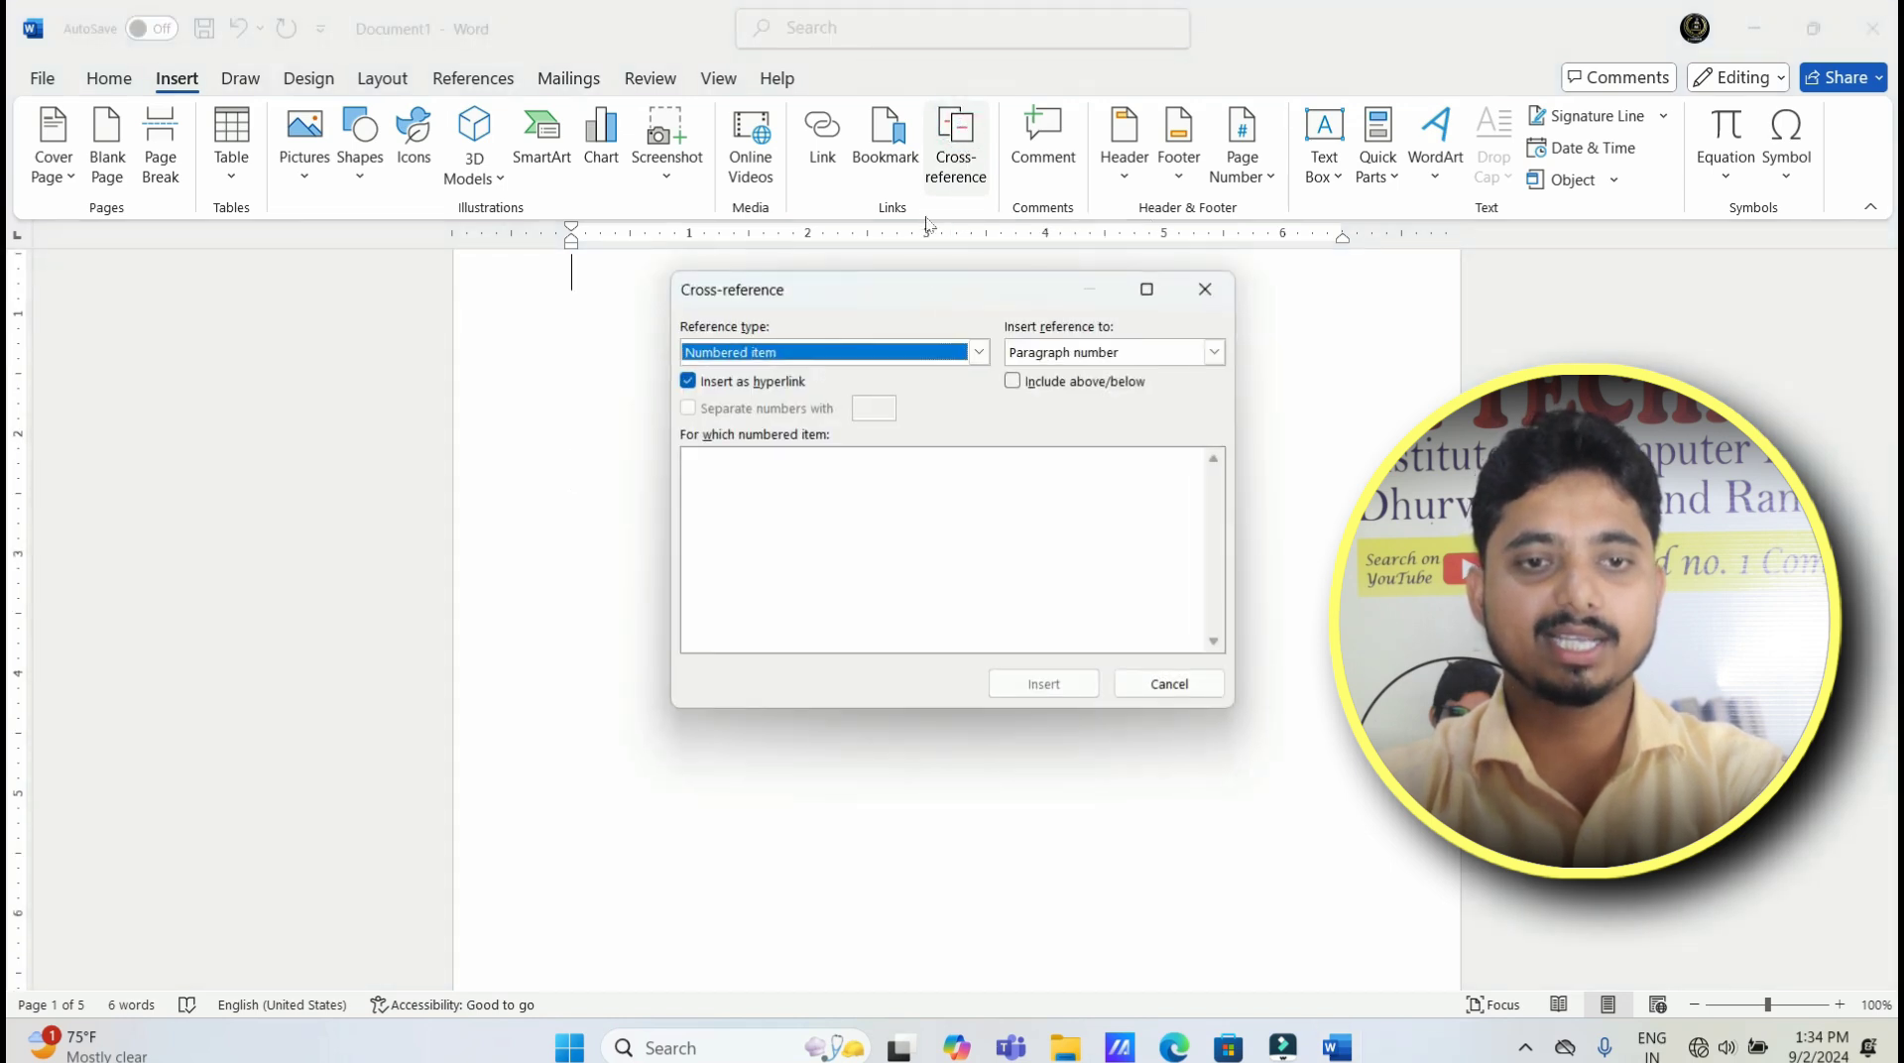
{"action": "left_click", "coordinate": [915, 349]}
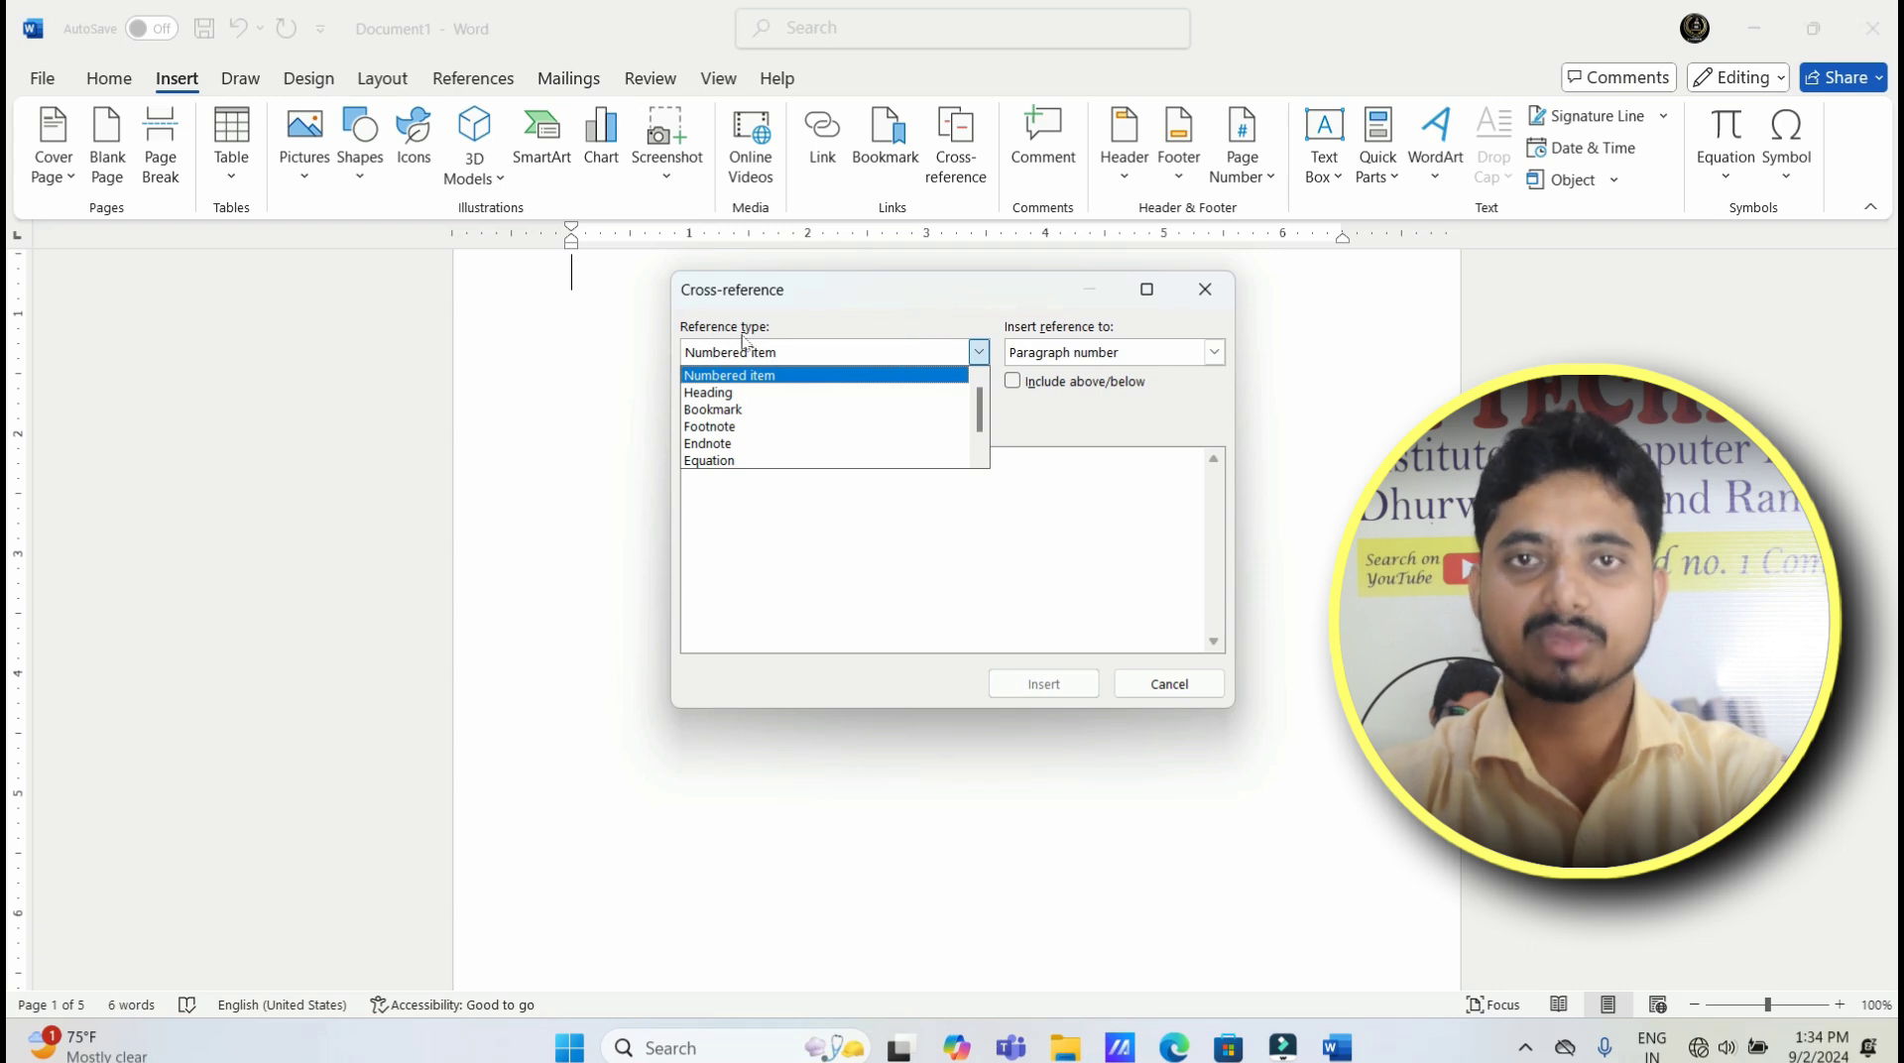
{"action": "left_click", "coordinate": [711, 394]}
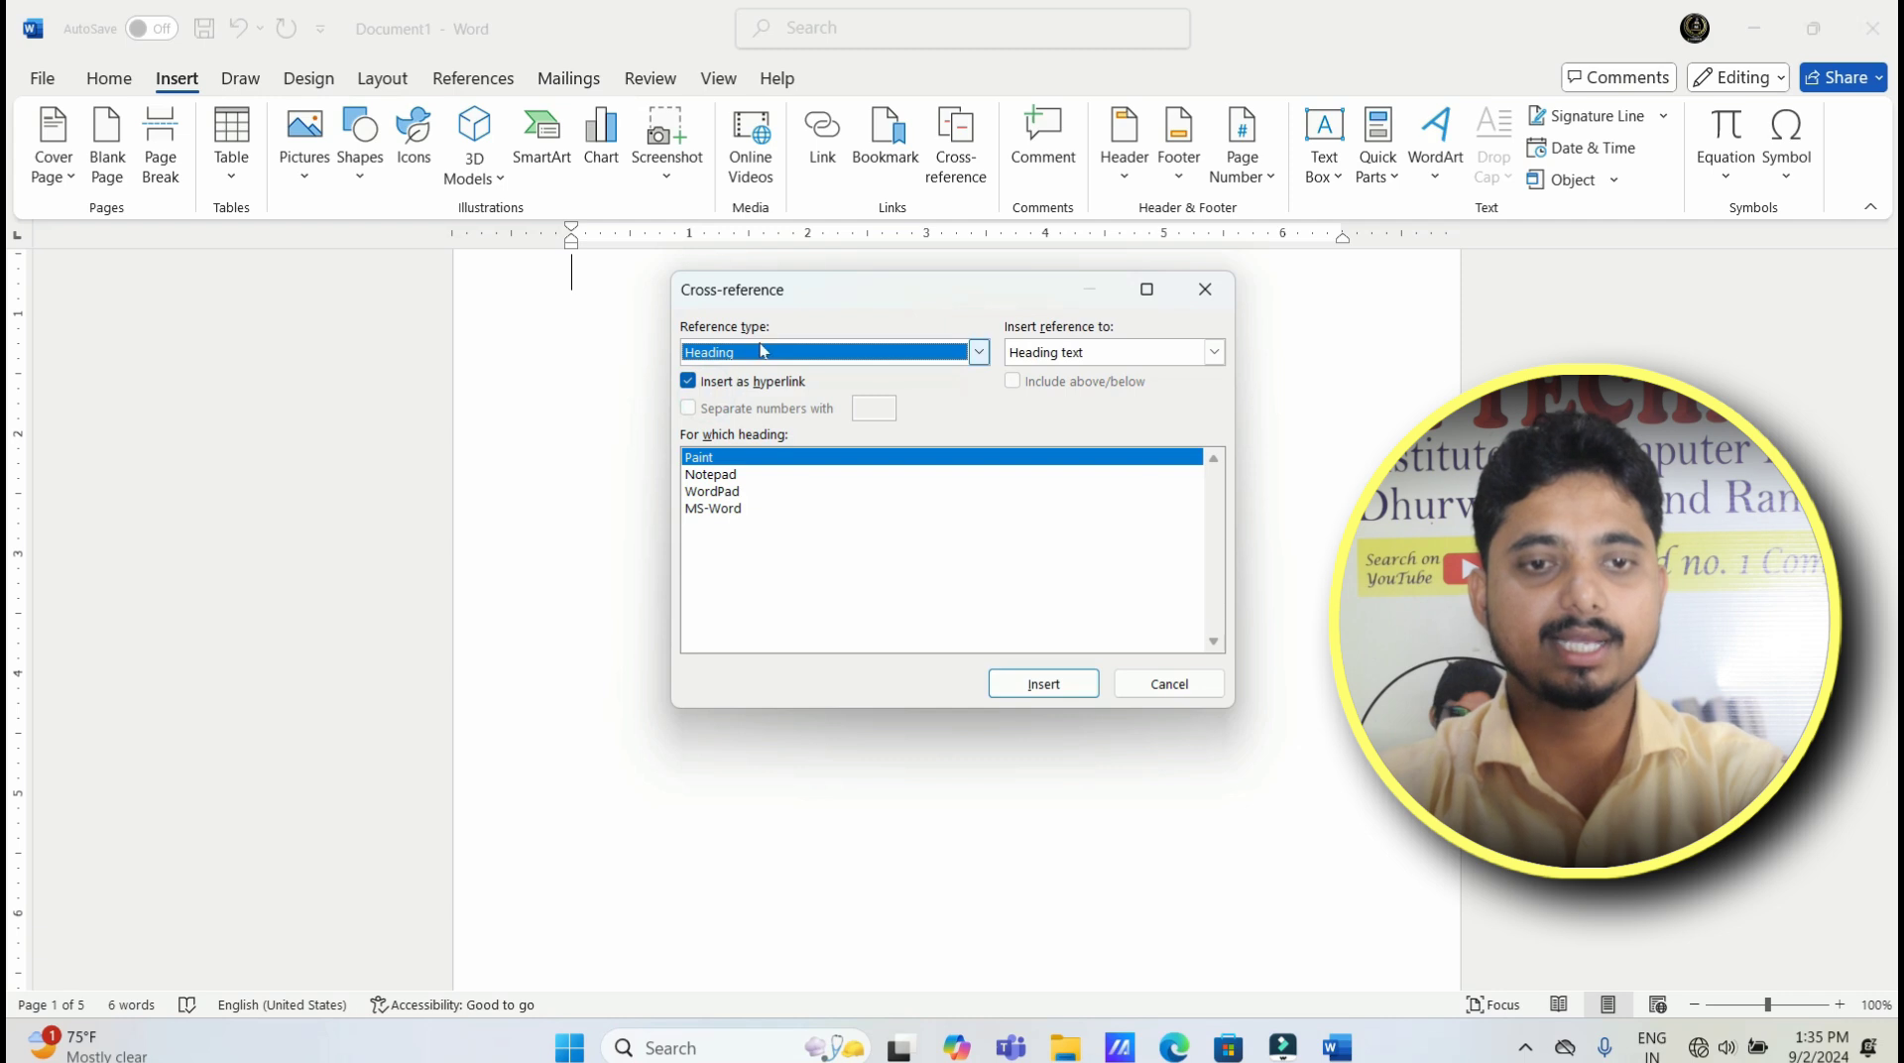
{"action": "left_click", "coordinate": [724, 463]}
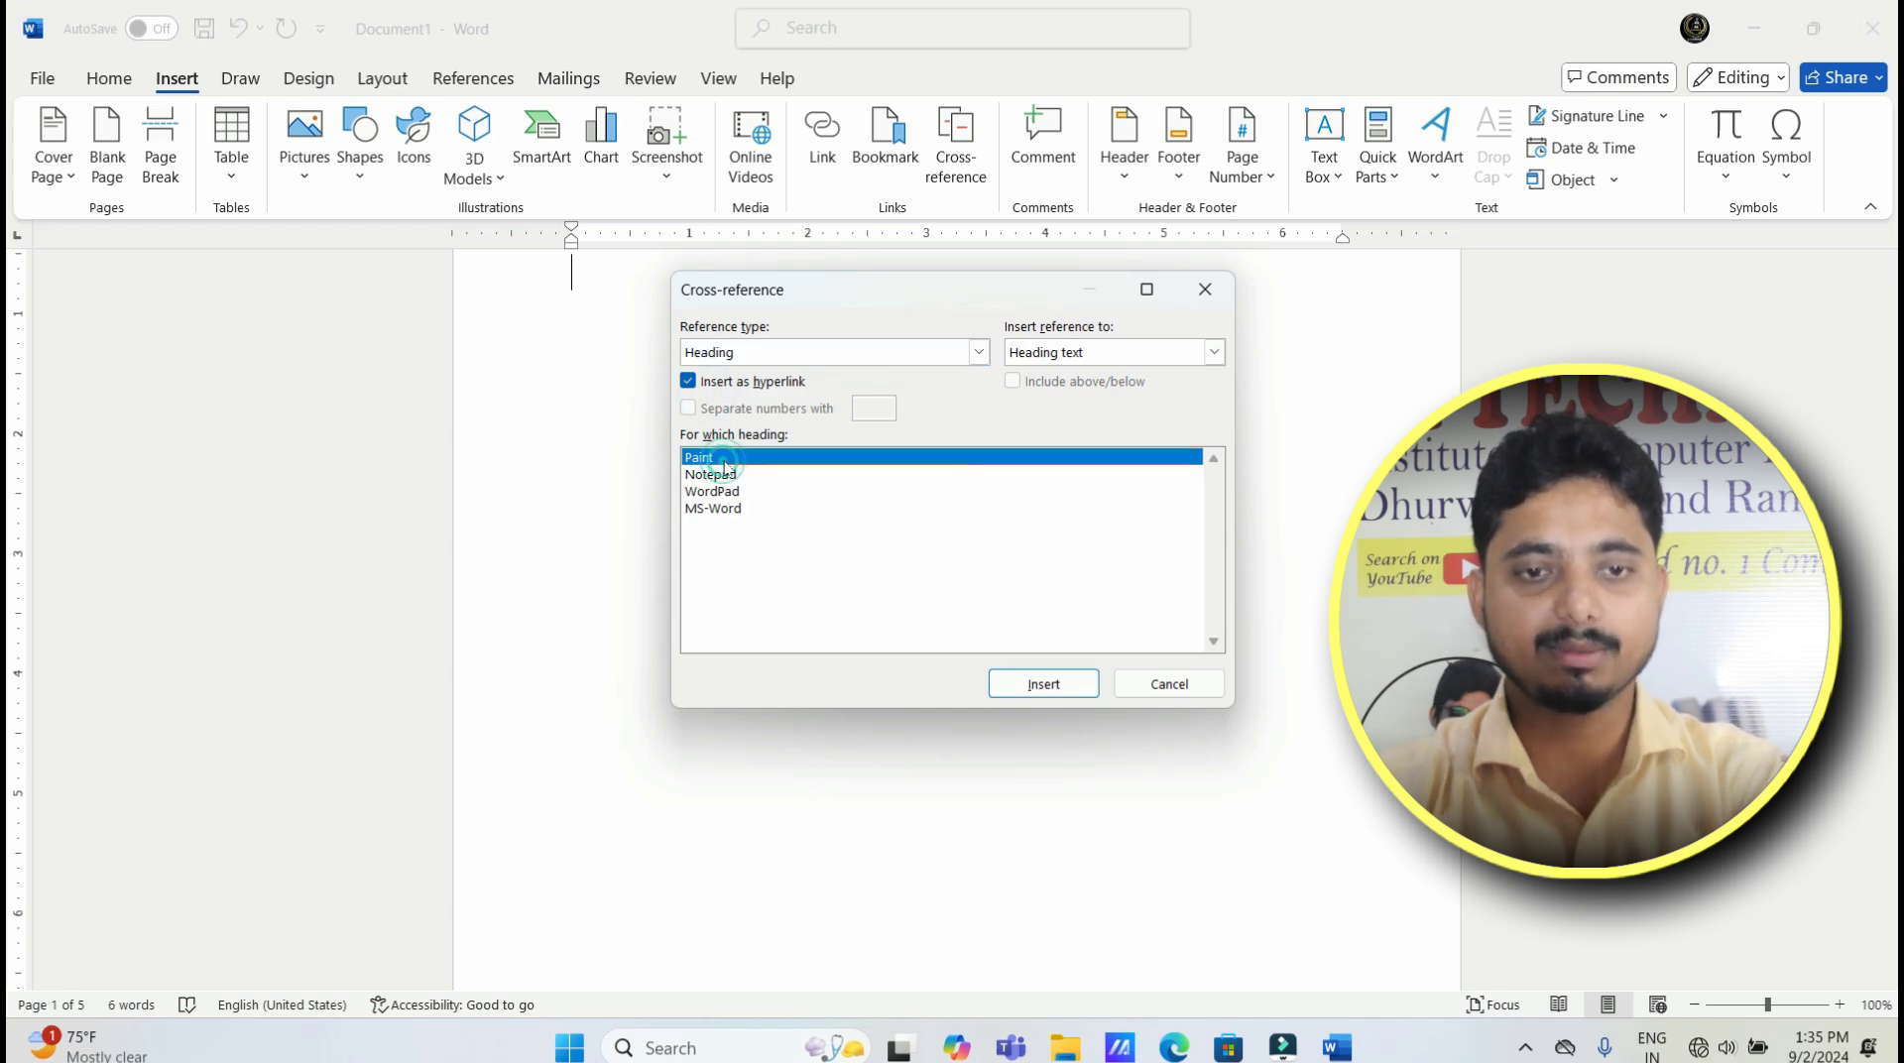
{"action": "left_click", "coordinate": [723, 475]}
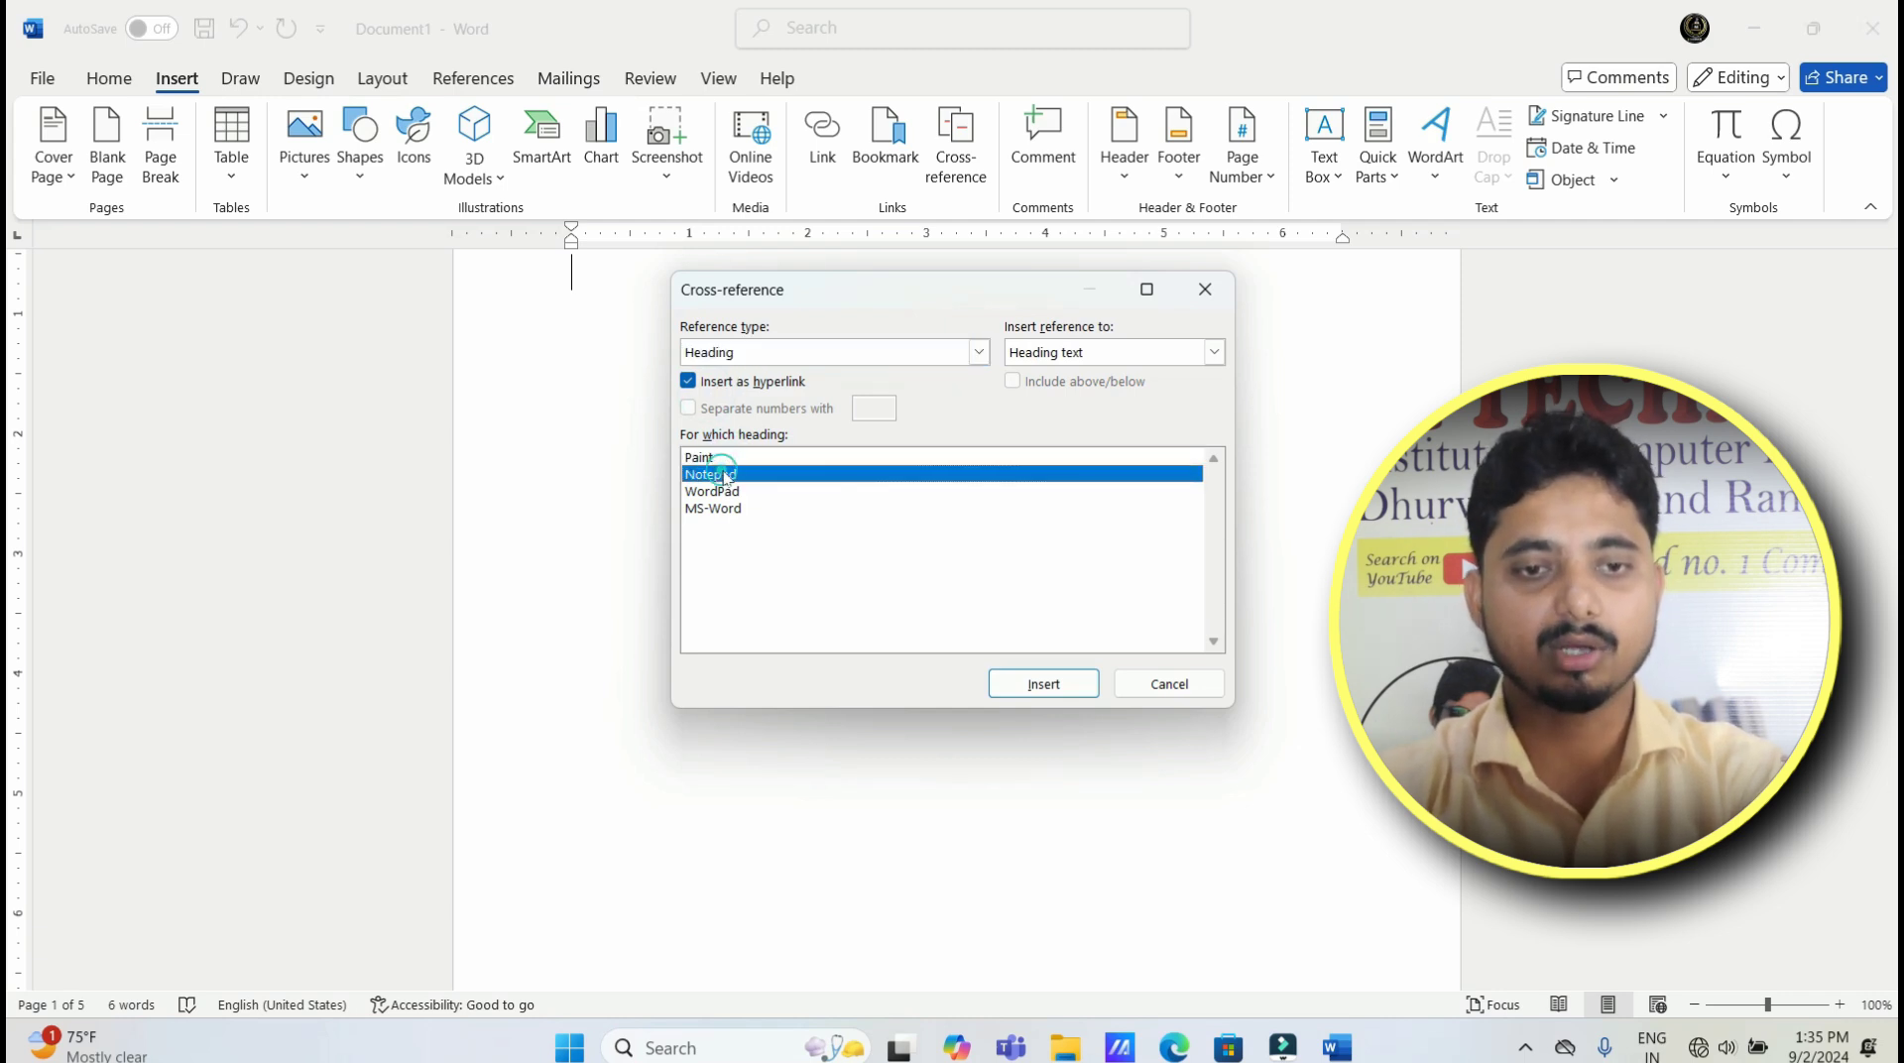
{"action": "left_click", "coordinate": [718, 493]}
{"action": "left_click", "coordinate": [724, 508]}
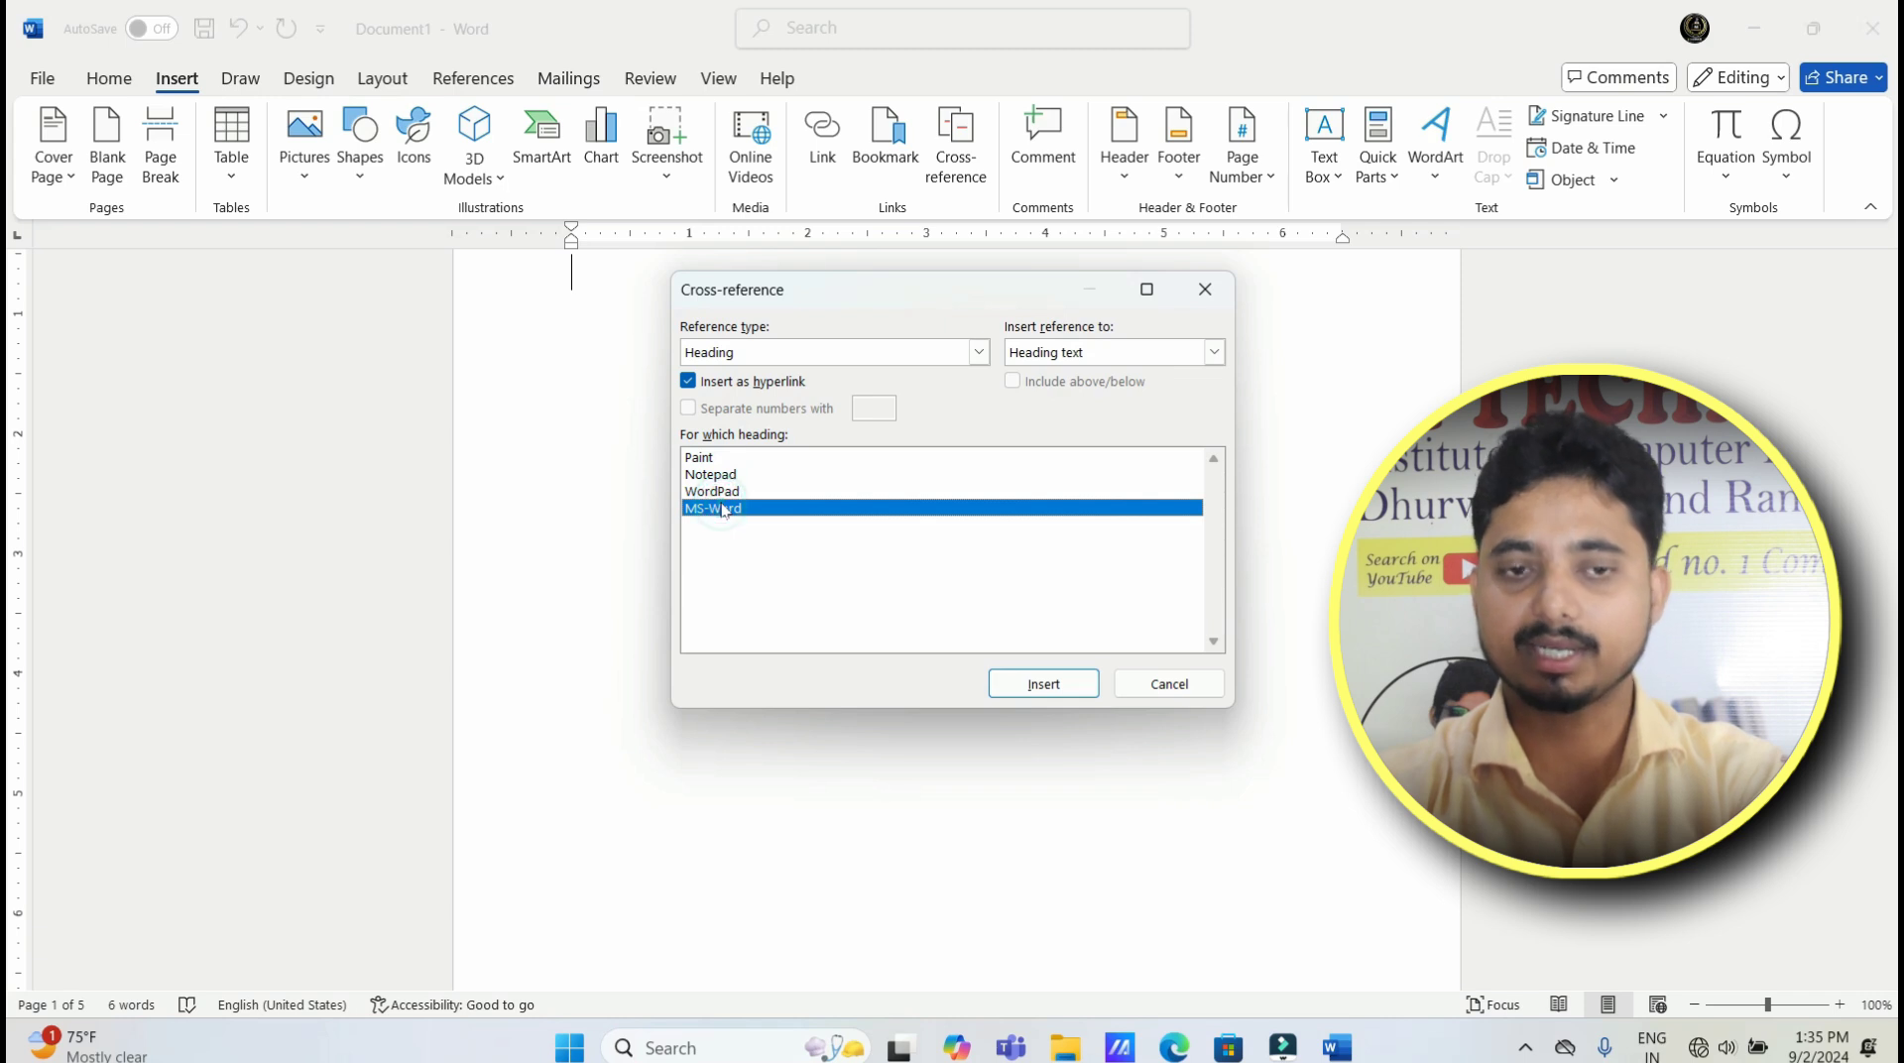
{"action": "mouse_move", "coordinate": [839, 289]}
{"action": "left_mouse_down"}
{"action": "mouse_move", "coordinate": [984, 305]}
{"action": "mouse_move", "coordinate": [1344, 288]}
{"action": "left_mouse_up"}
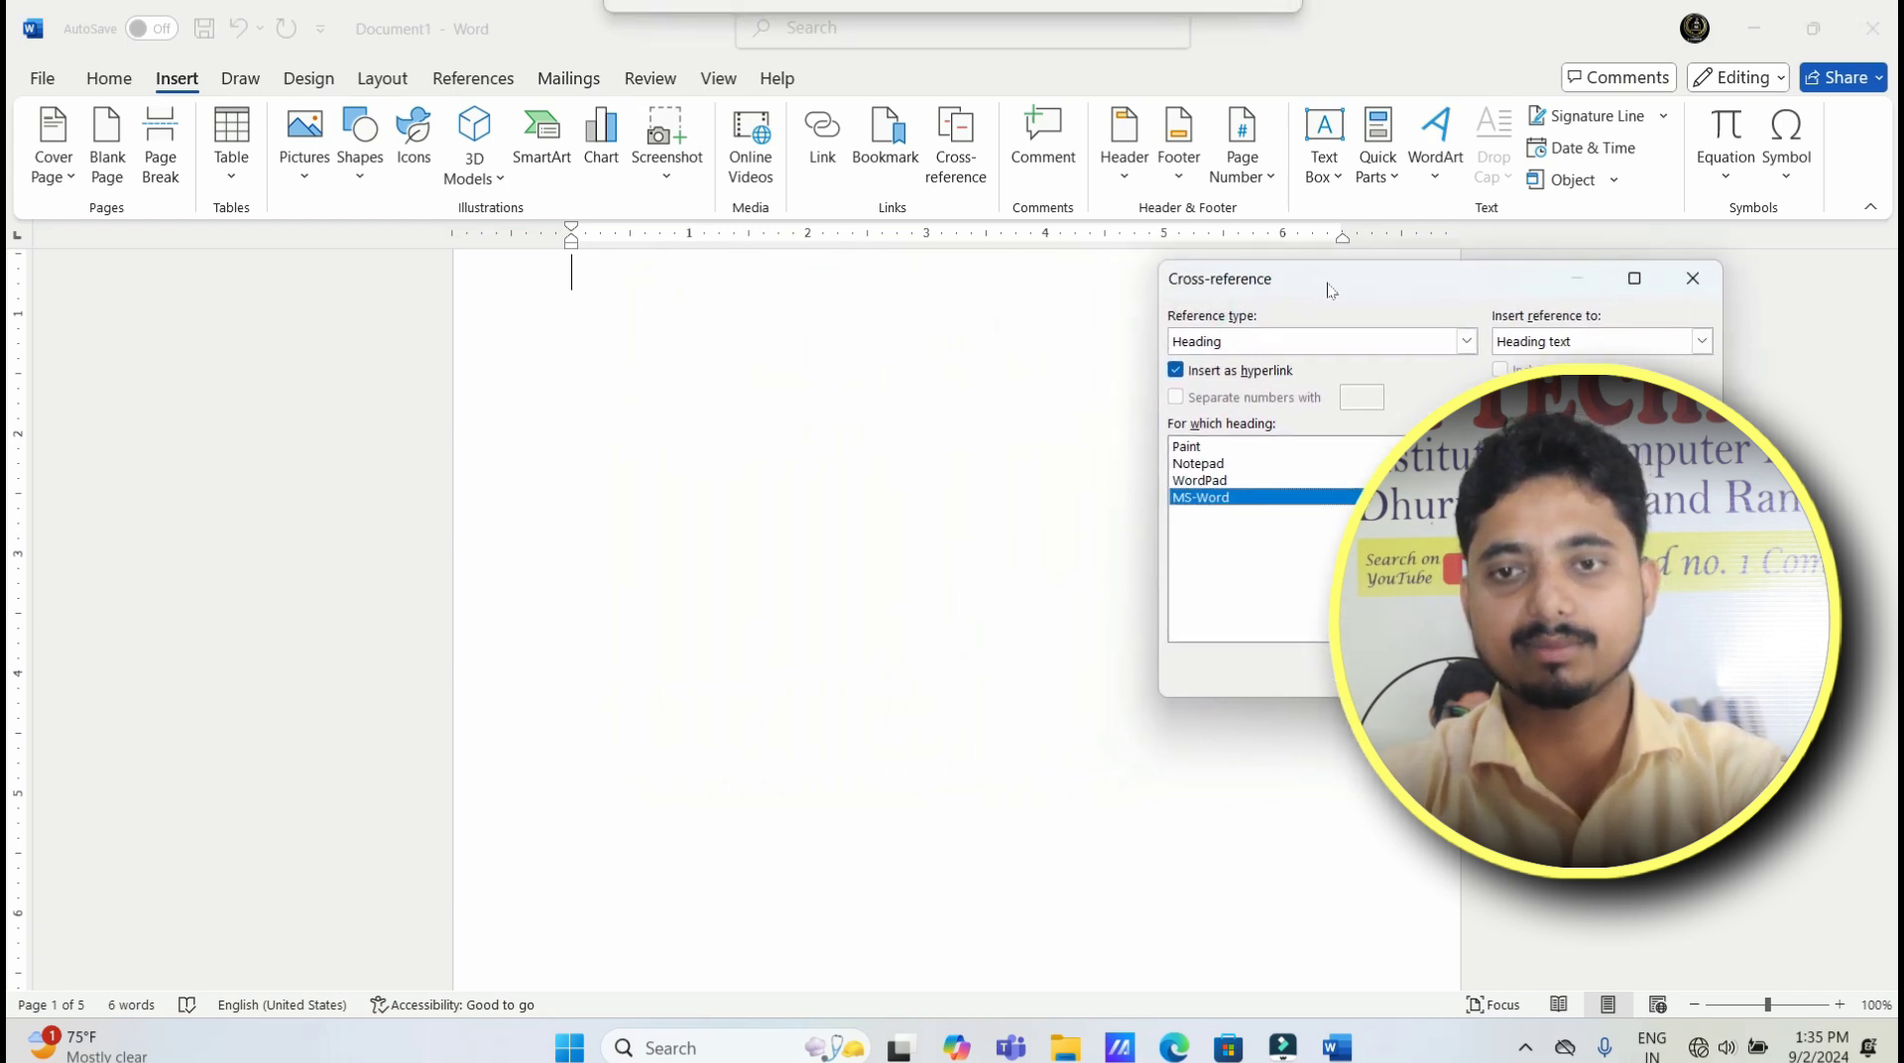
Step: Insert a linked cross-reference to the Paint heading and start a new line
{"action": "scroll", "coordinate": [624, 402], "scroll_direction": "up", "scroll_amount": 3}
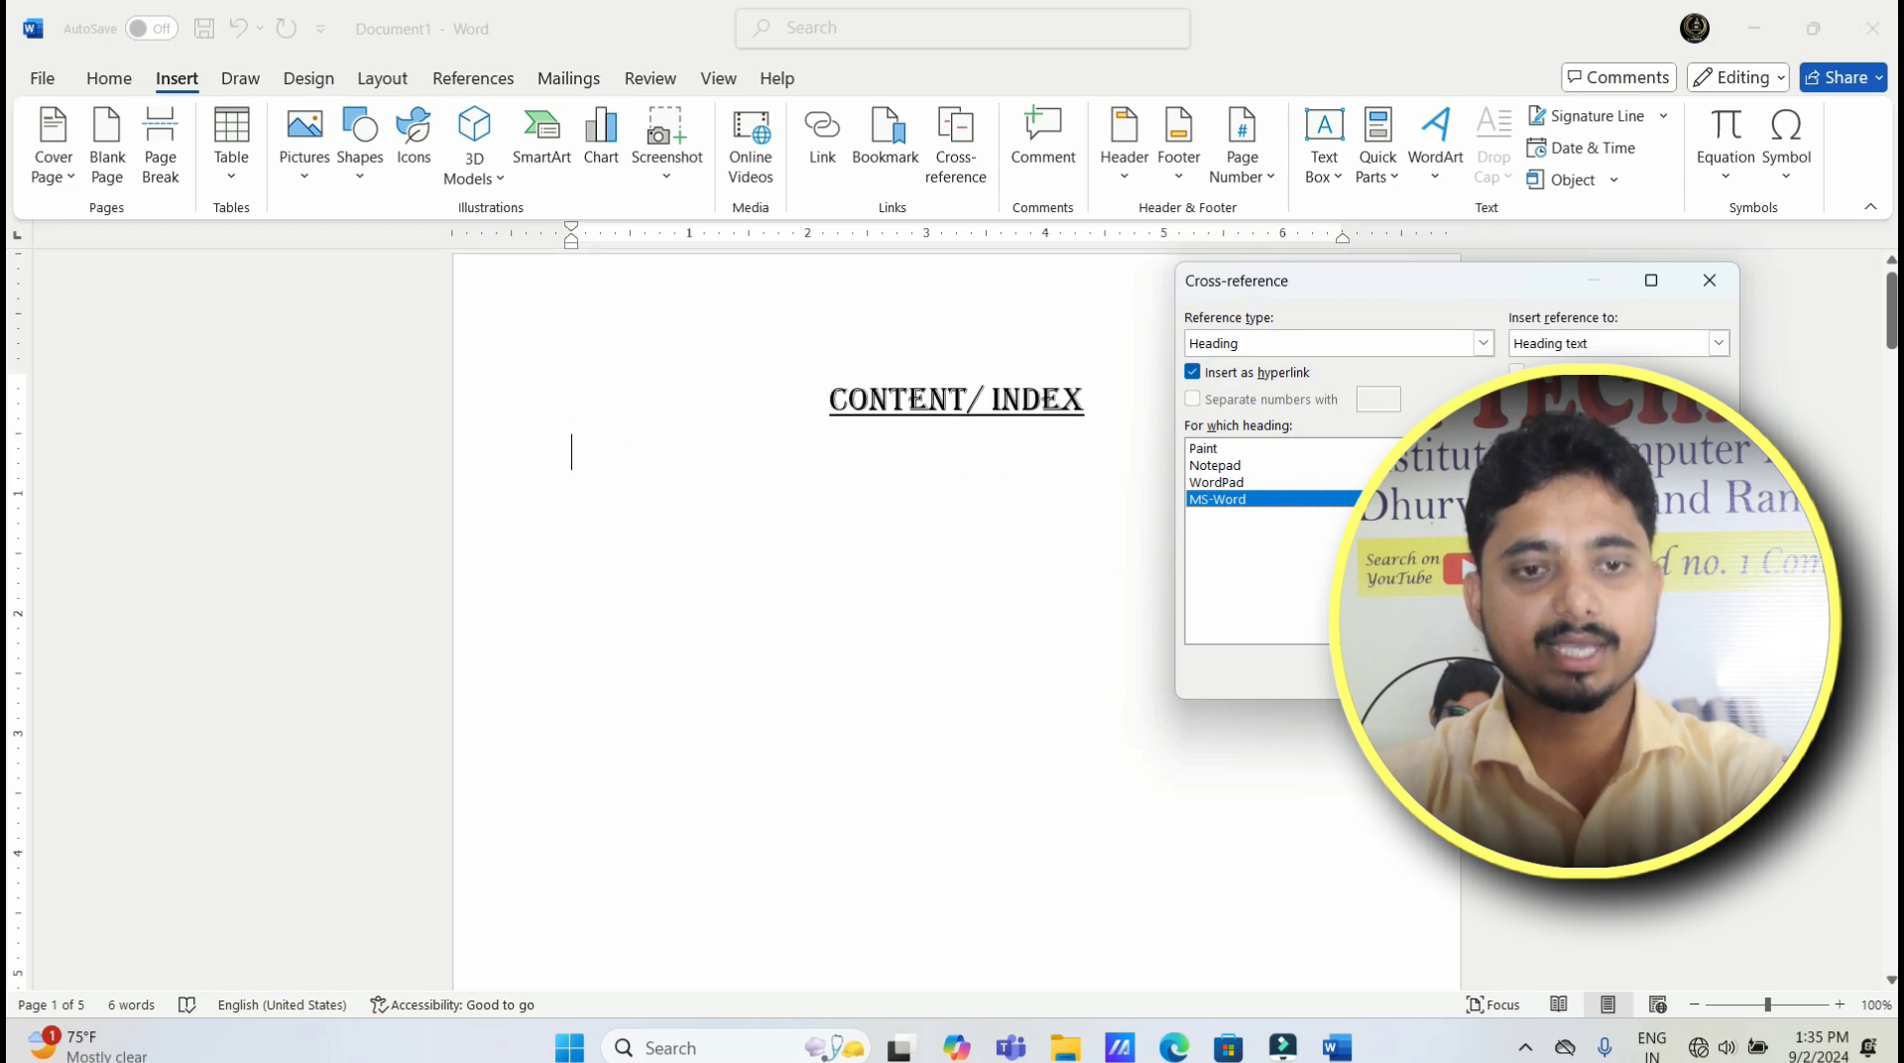
{"action": "left_click", "coordinate": [592, 454]}
{"action": "left_click", "coordinate": [1211, 451]}
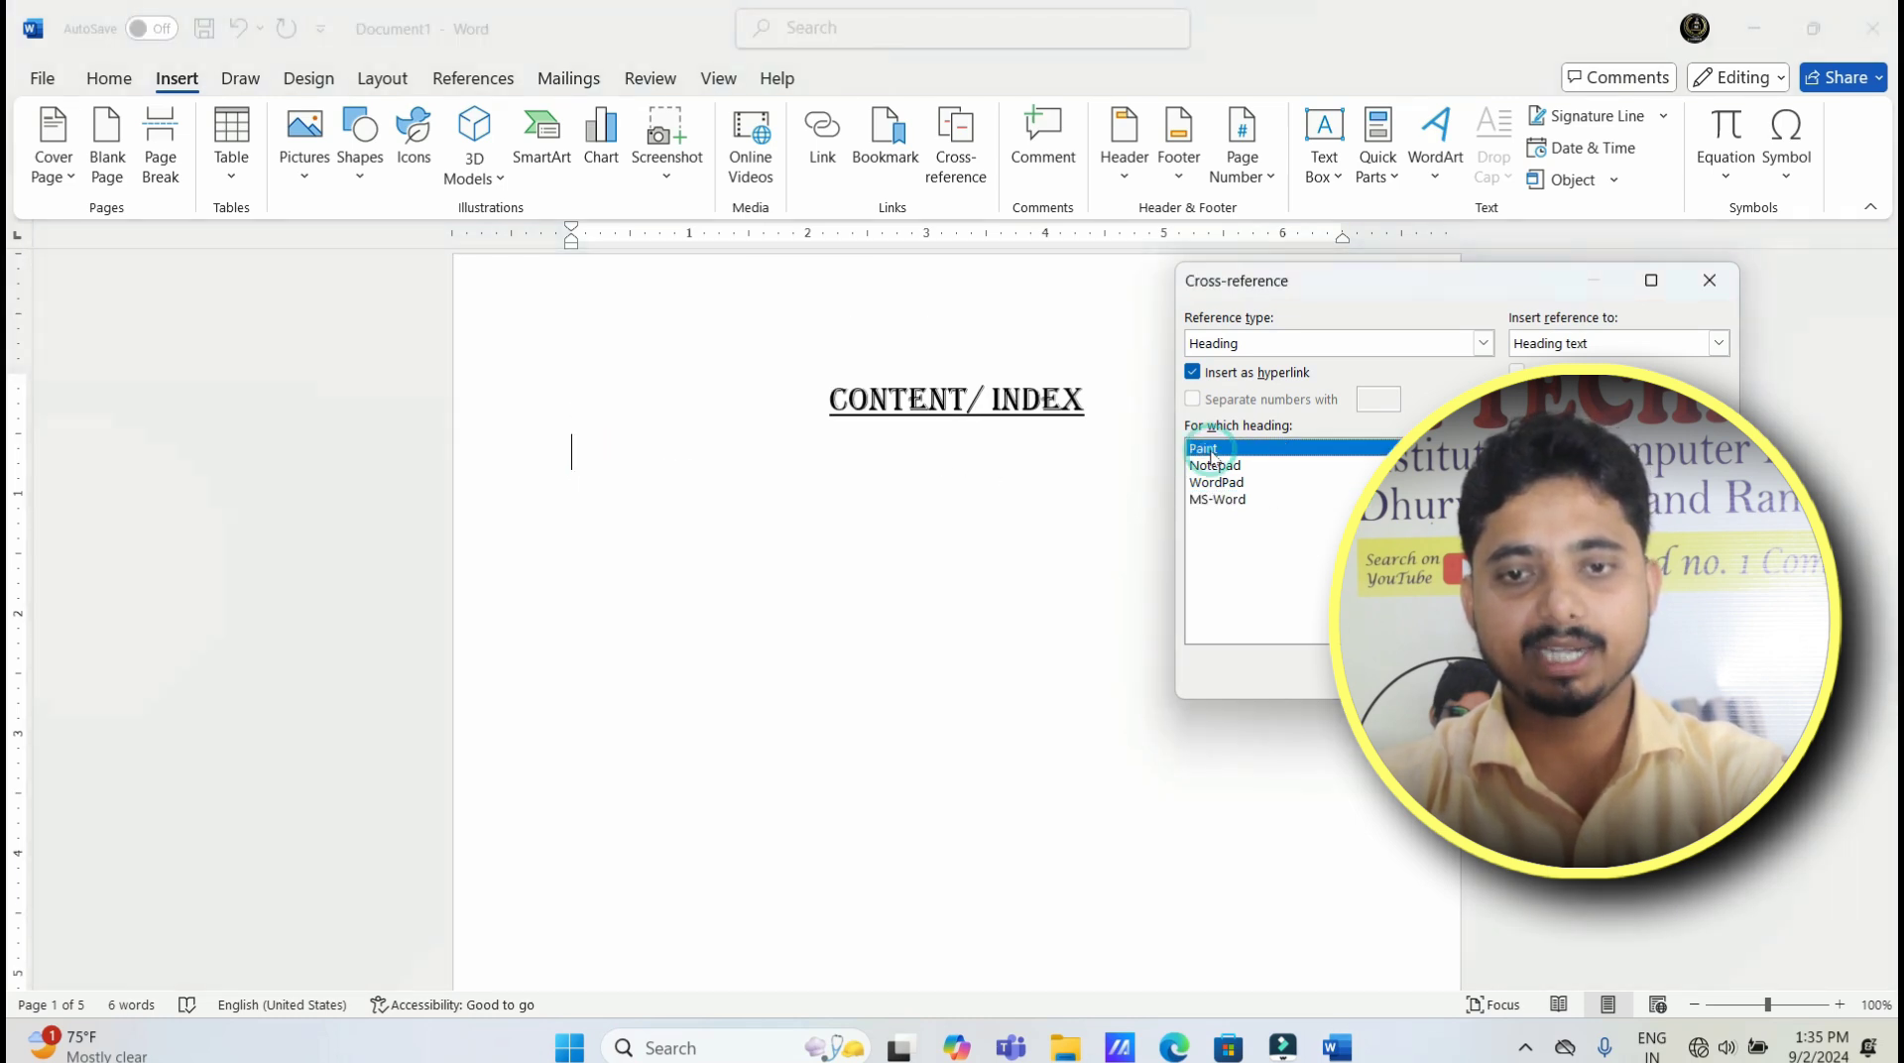
{"action": "key", "text": "Return"}
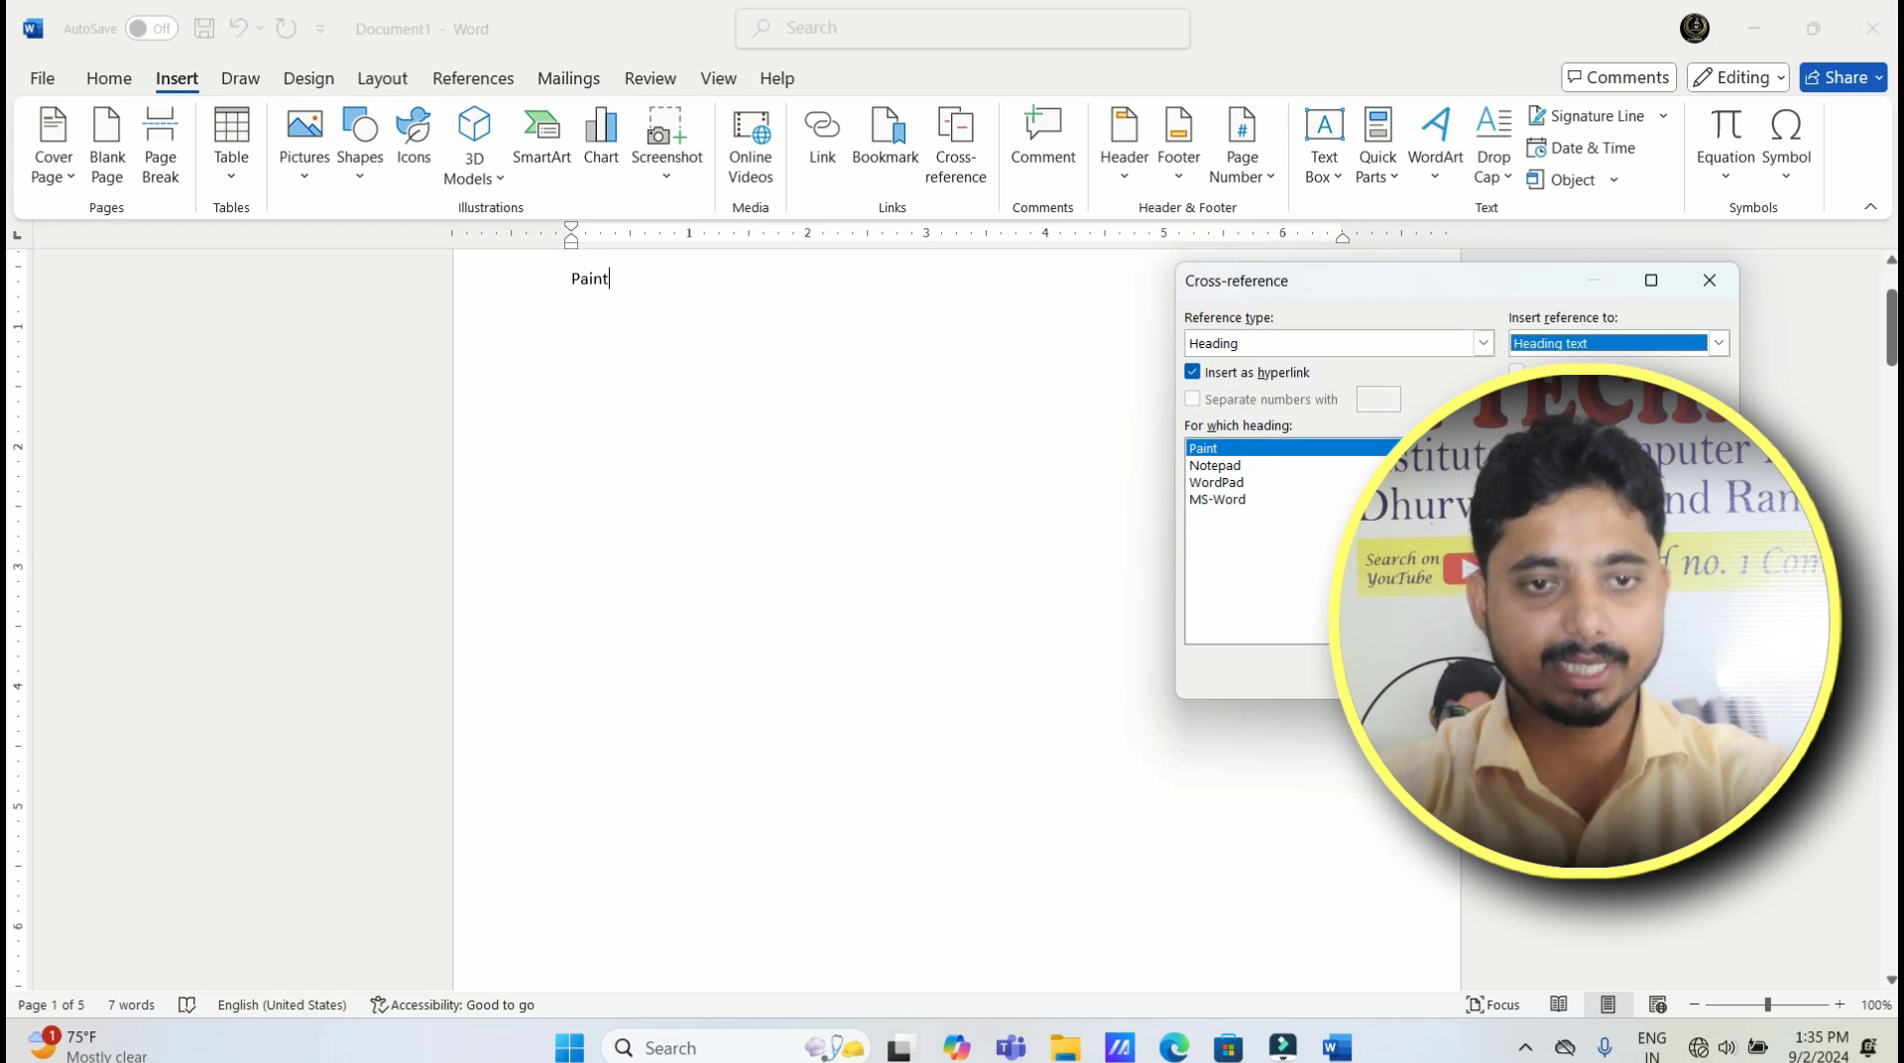
{"action": "left_click", "coordinate": [625, 281]}
{"action": "key", "text": "Return"}
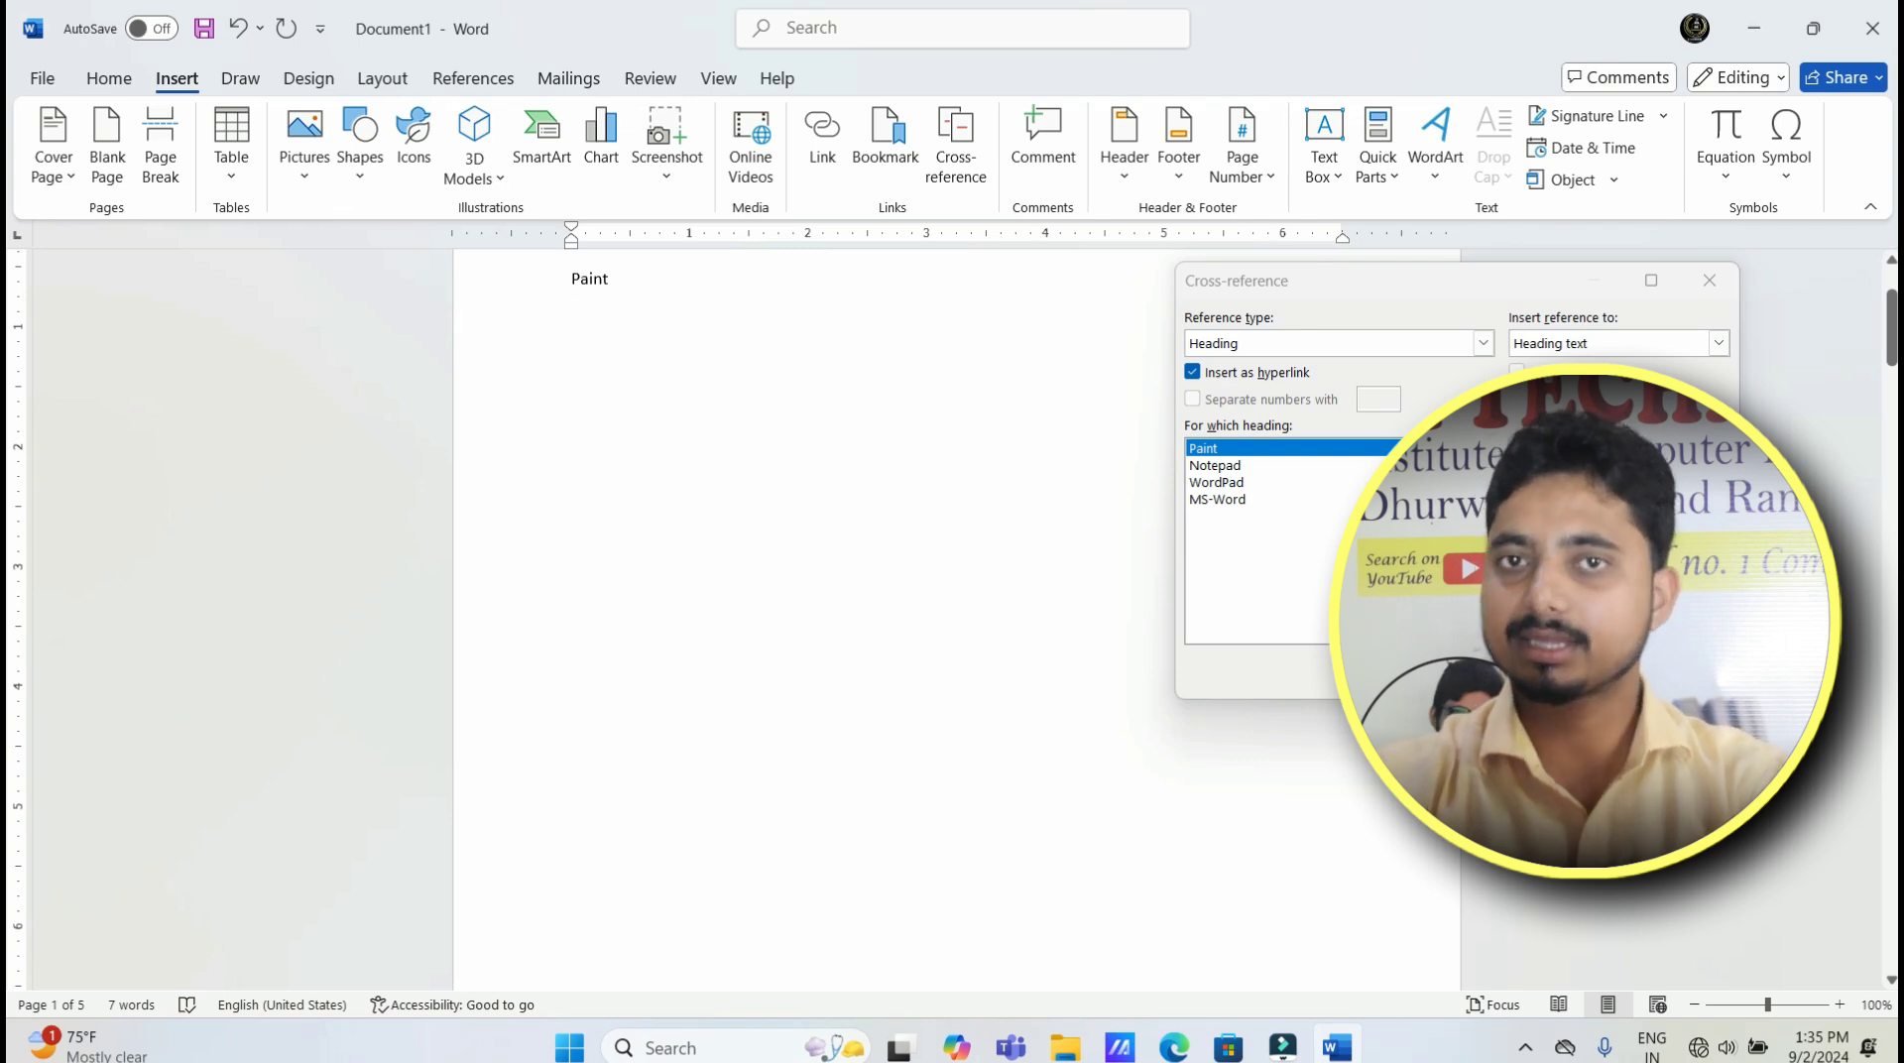
Step: Insert linked references to Notepad, WordPad and MS-Word on separate lines, then close the dialog
{"action": "left_click", "coordinate": [1251, 468]}
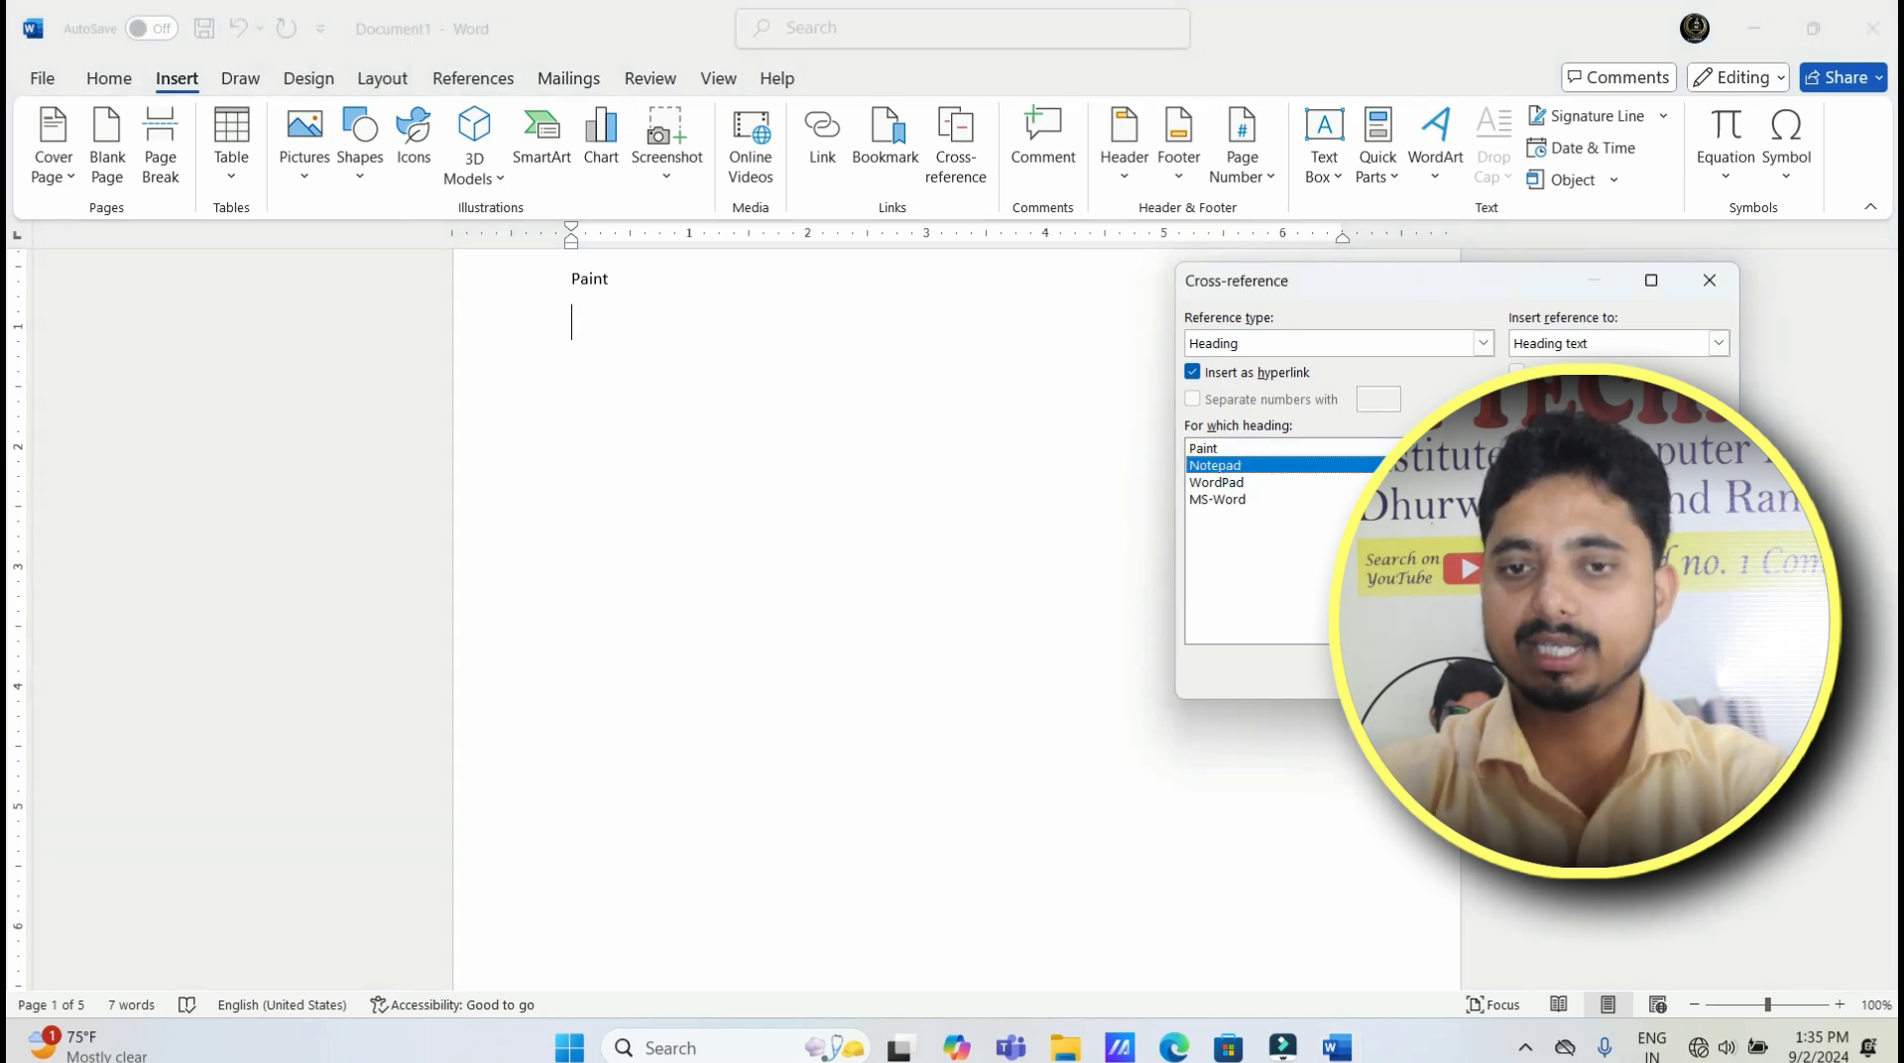
{"action": "key", "text": "Return"}
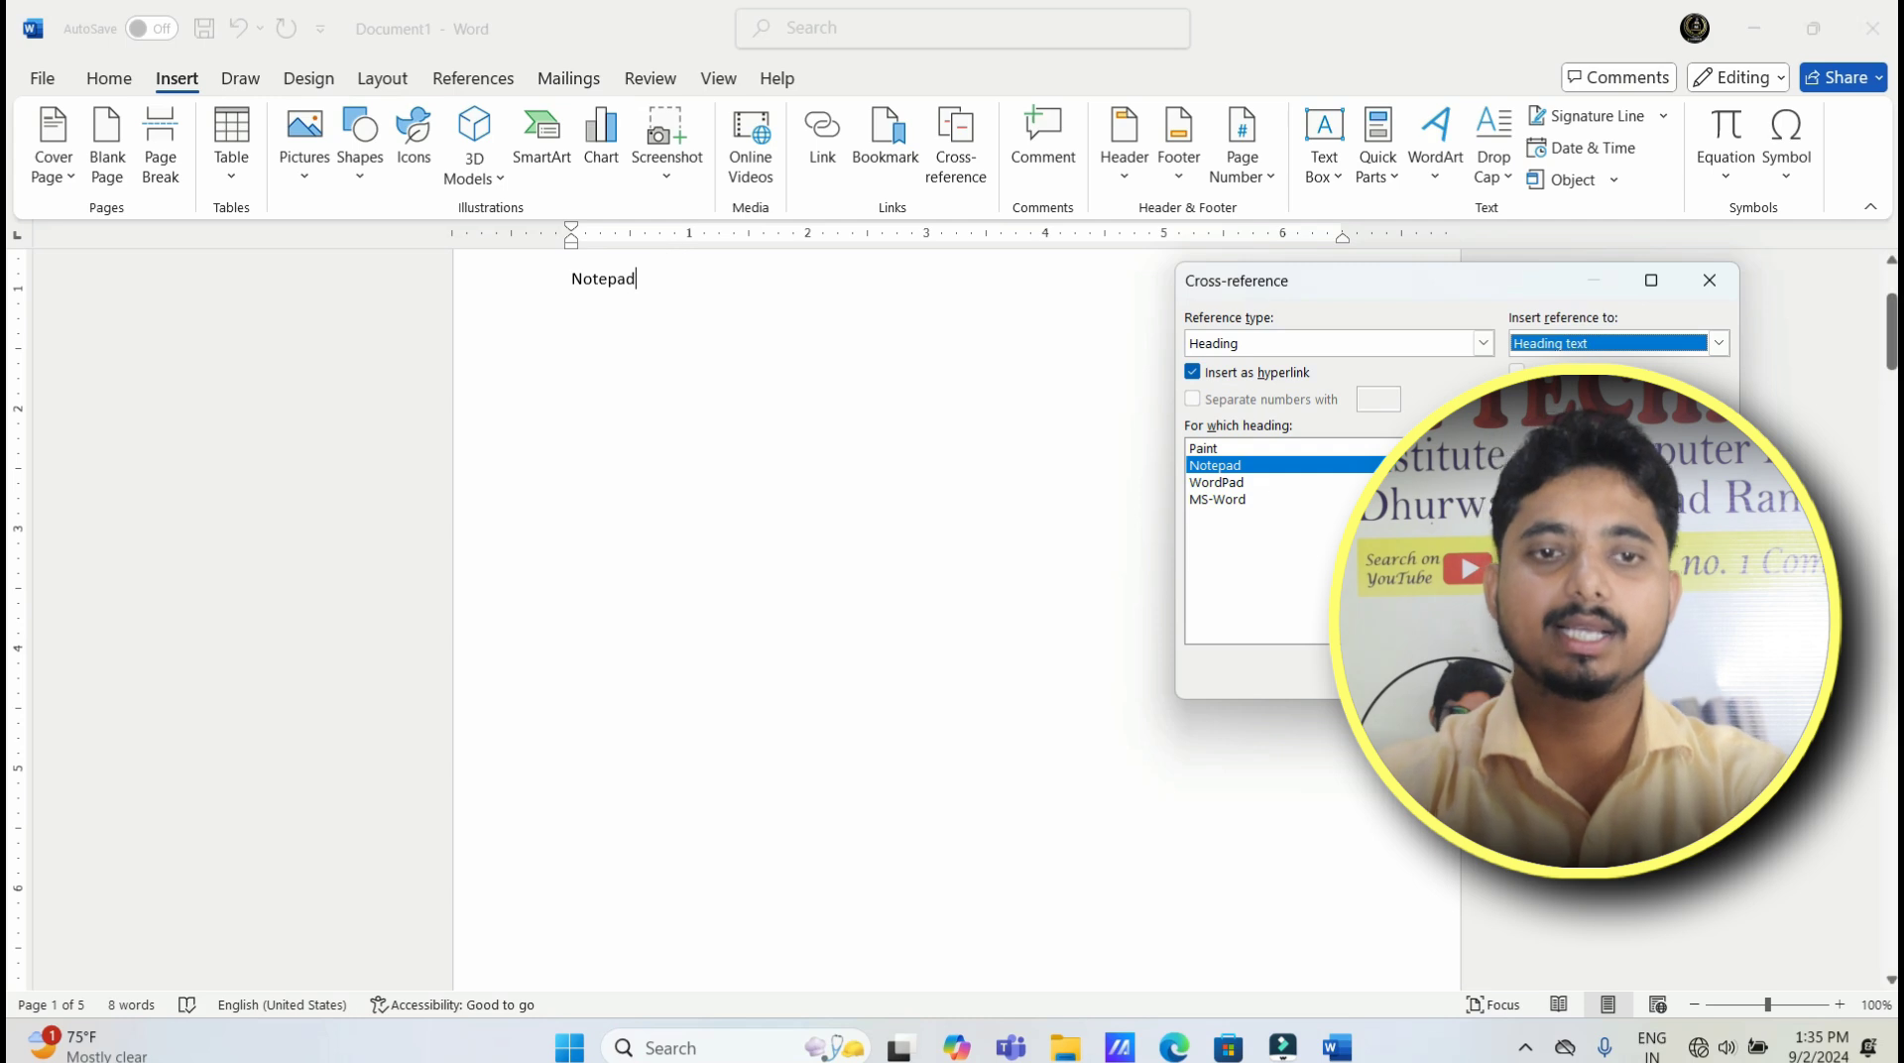
{"action": "left_click", "coordinate": [658, 289]}
{"action": "key", "text": "Return"}
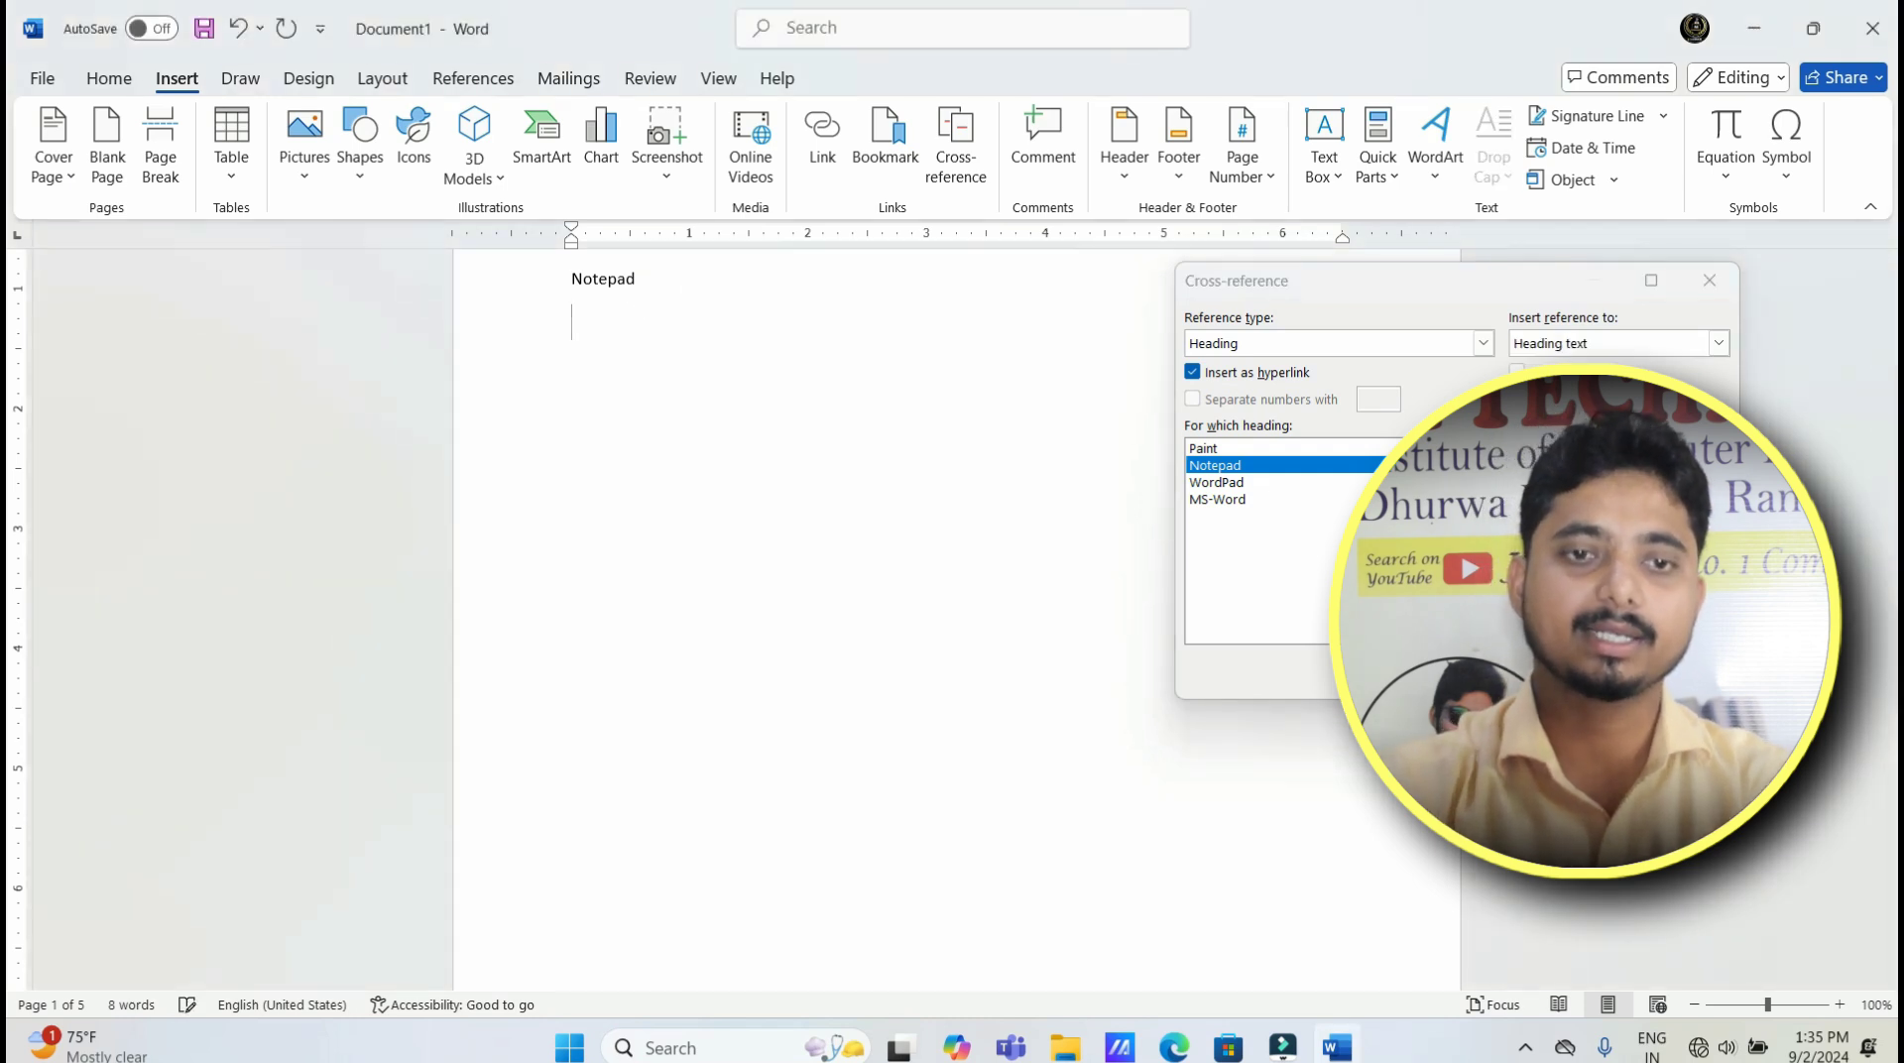
{"action": "left_click", "coordinate": [1272, 484]}
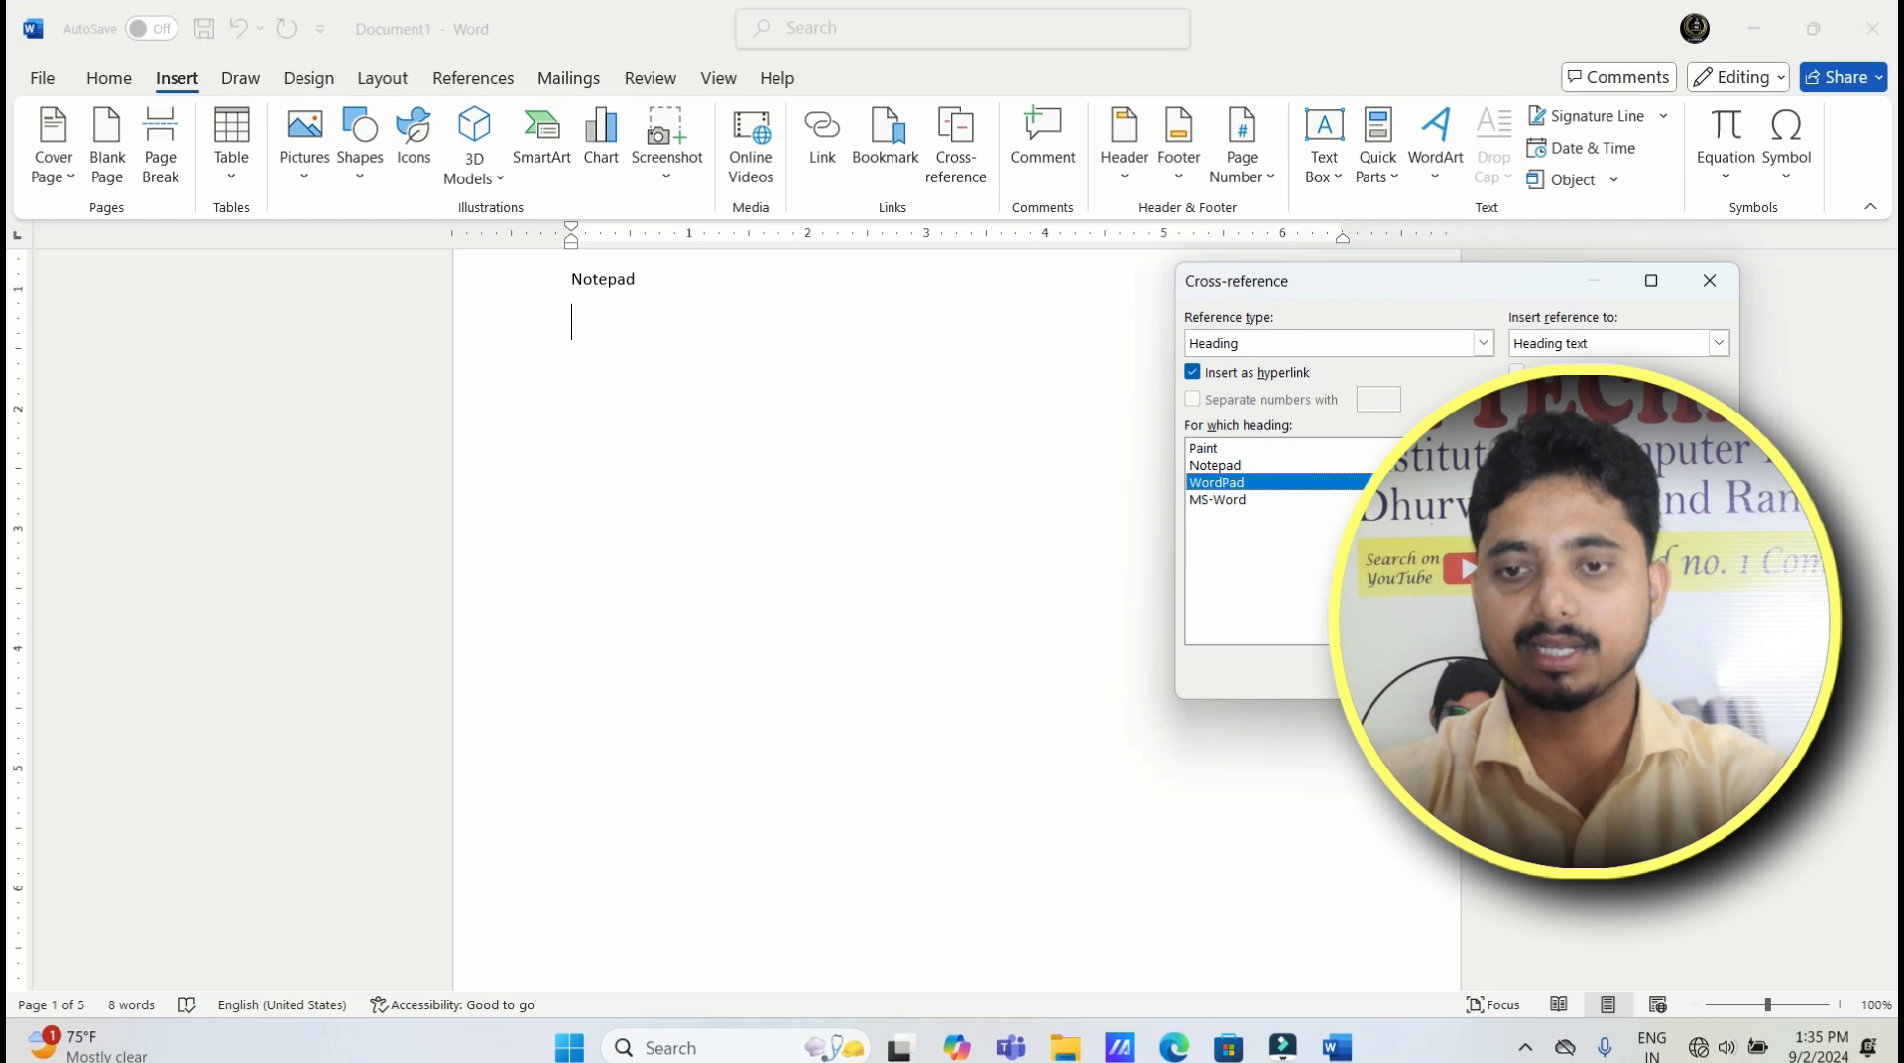
{"action": "key", "text": "Return"}
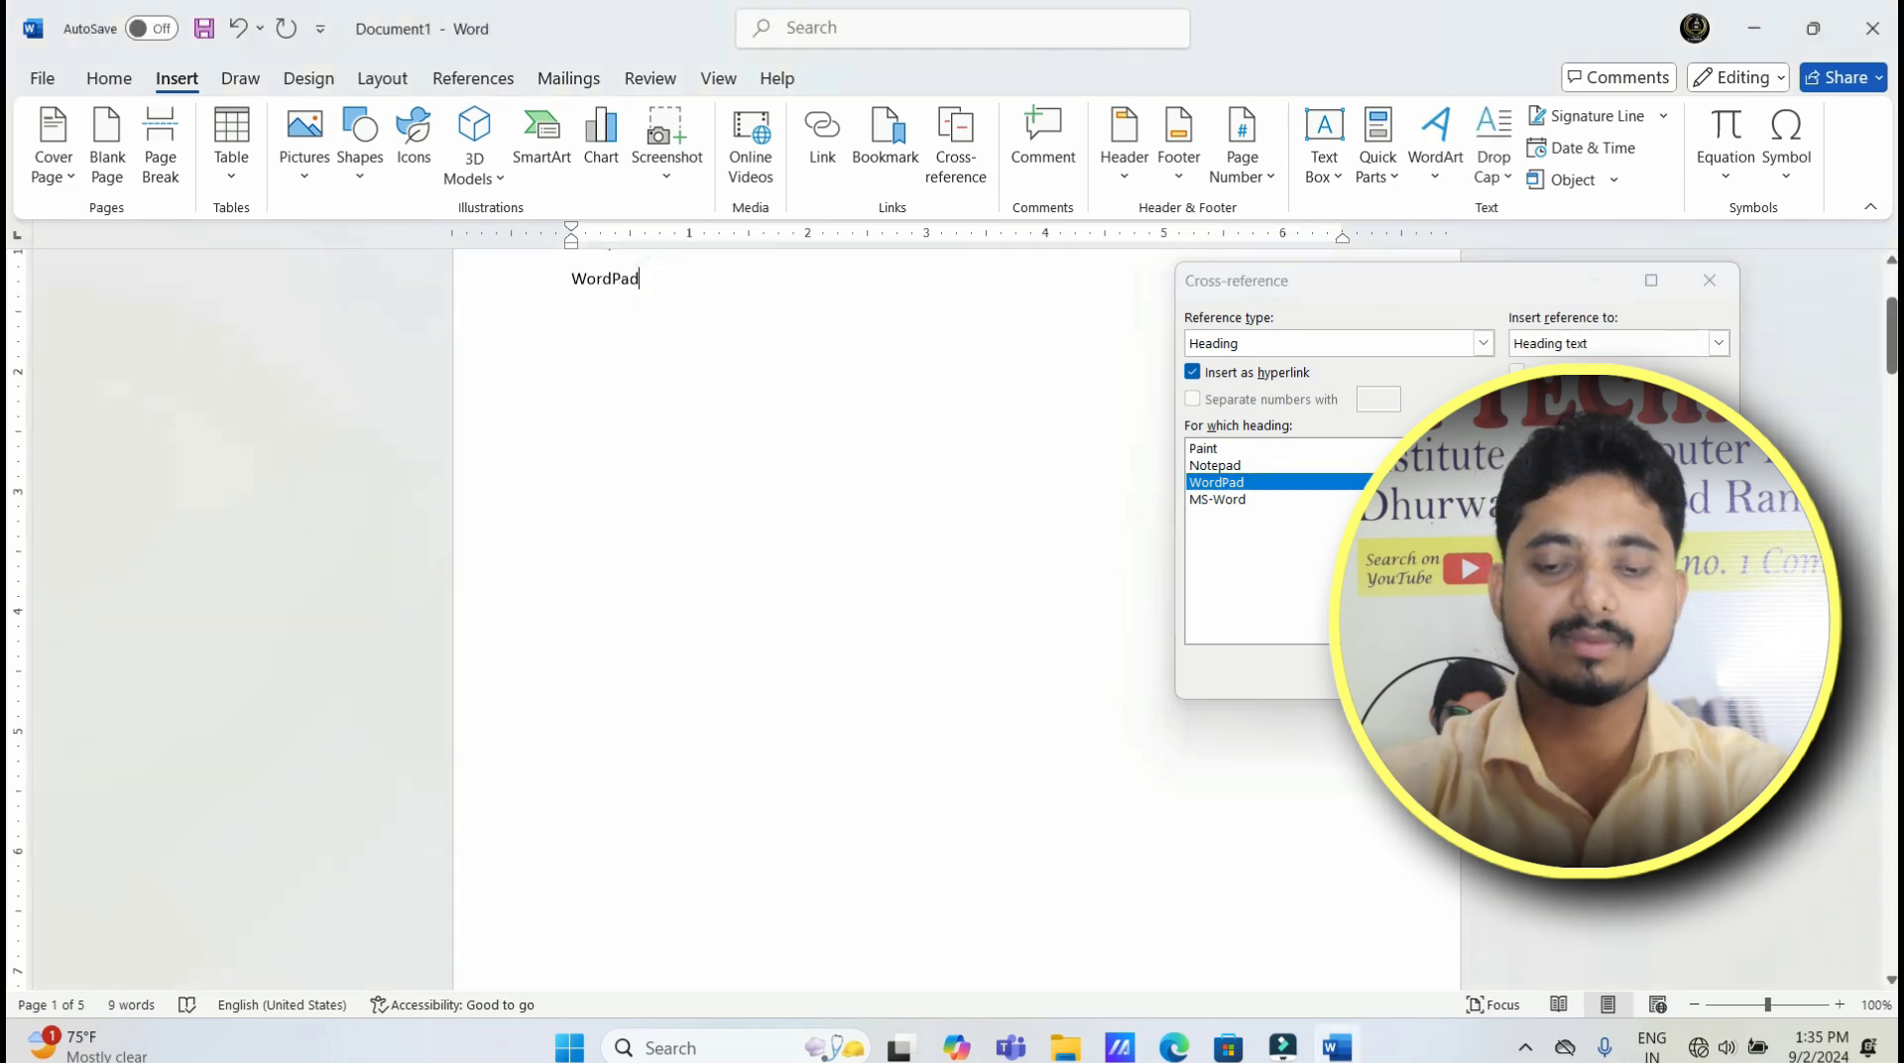
{"action": "left_click", "coordinate": [1255, 499]}
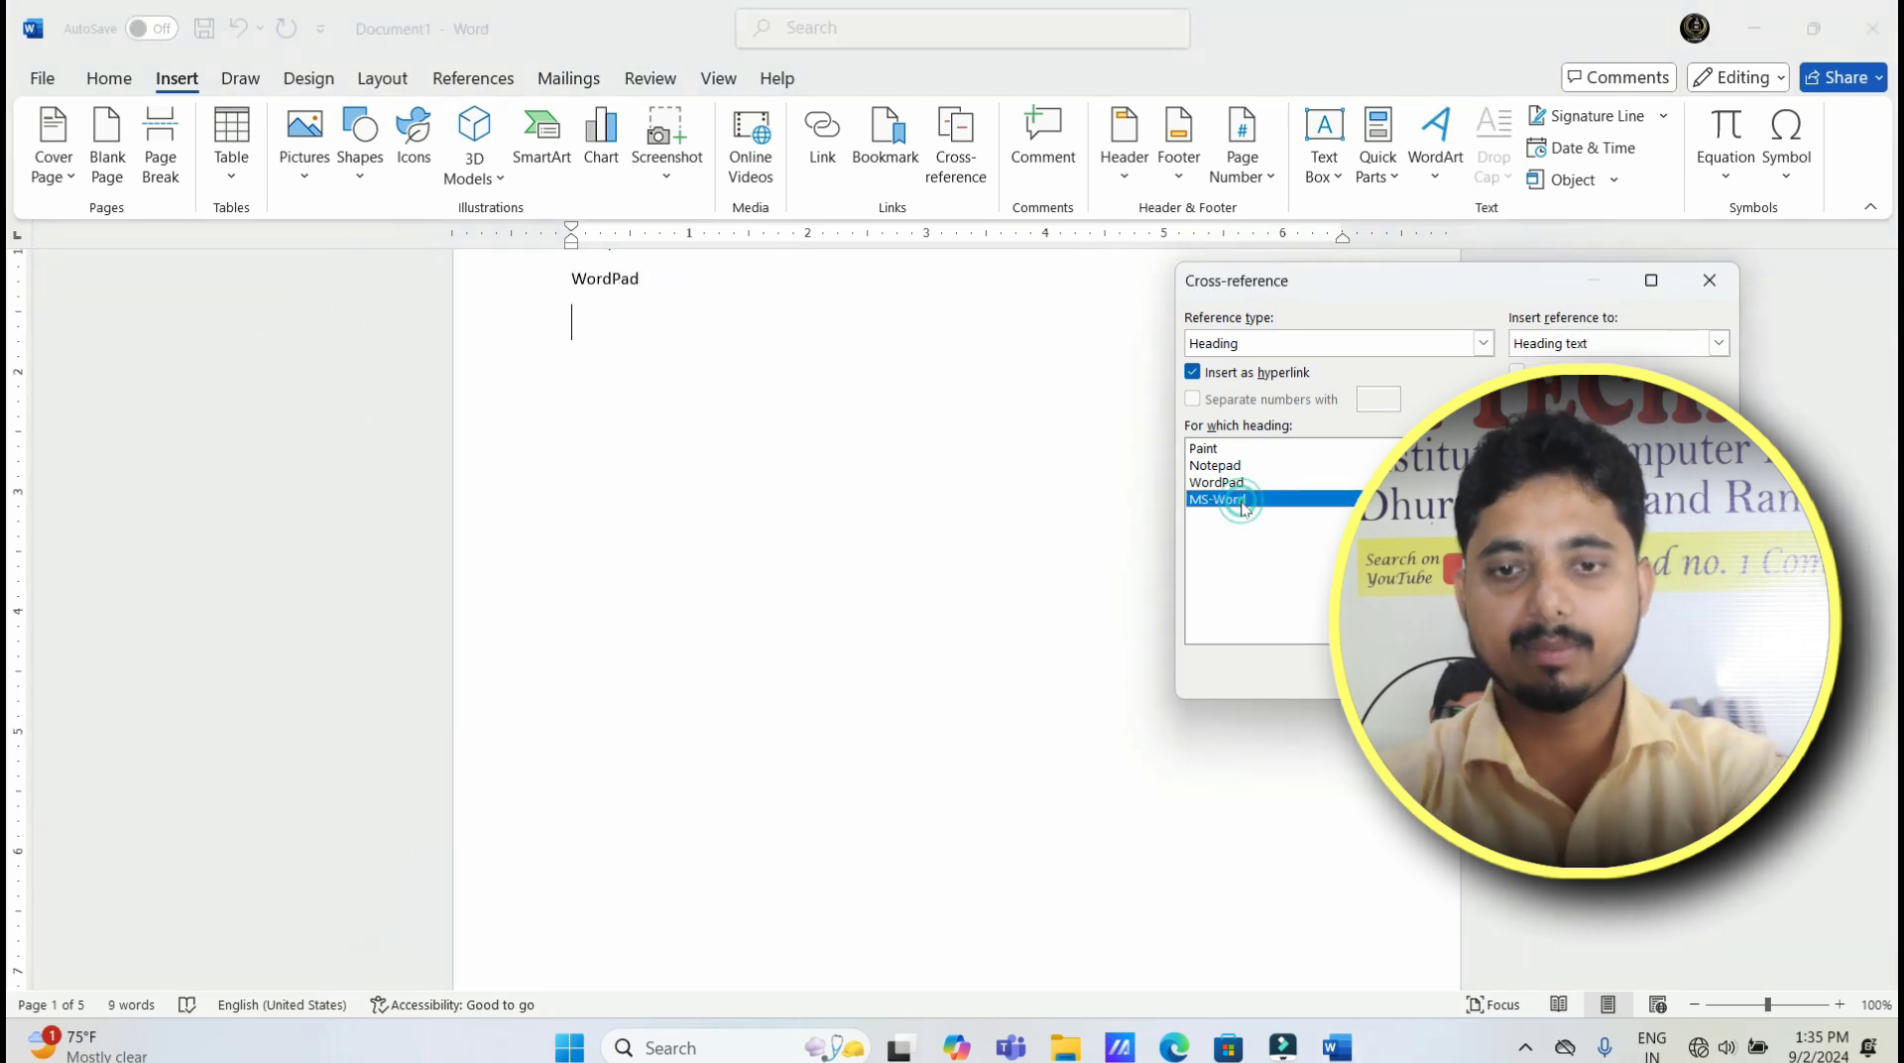
{"action": "key", "text": "Return"}
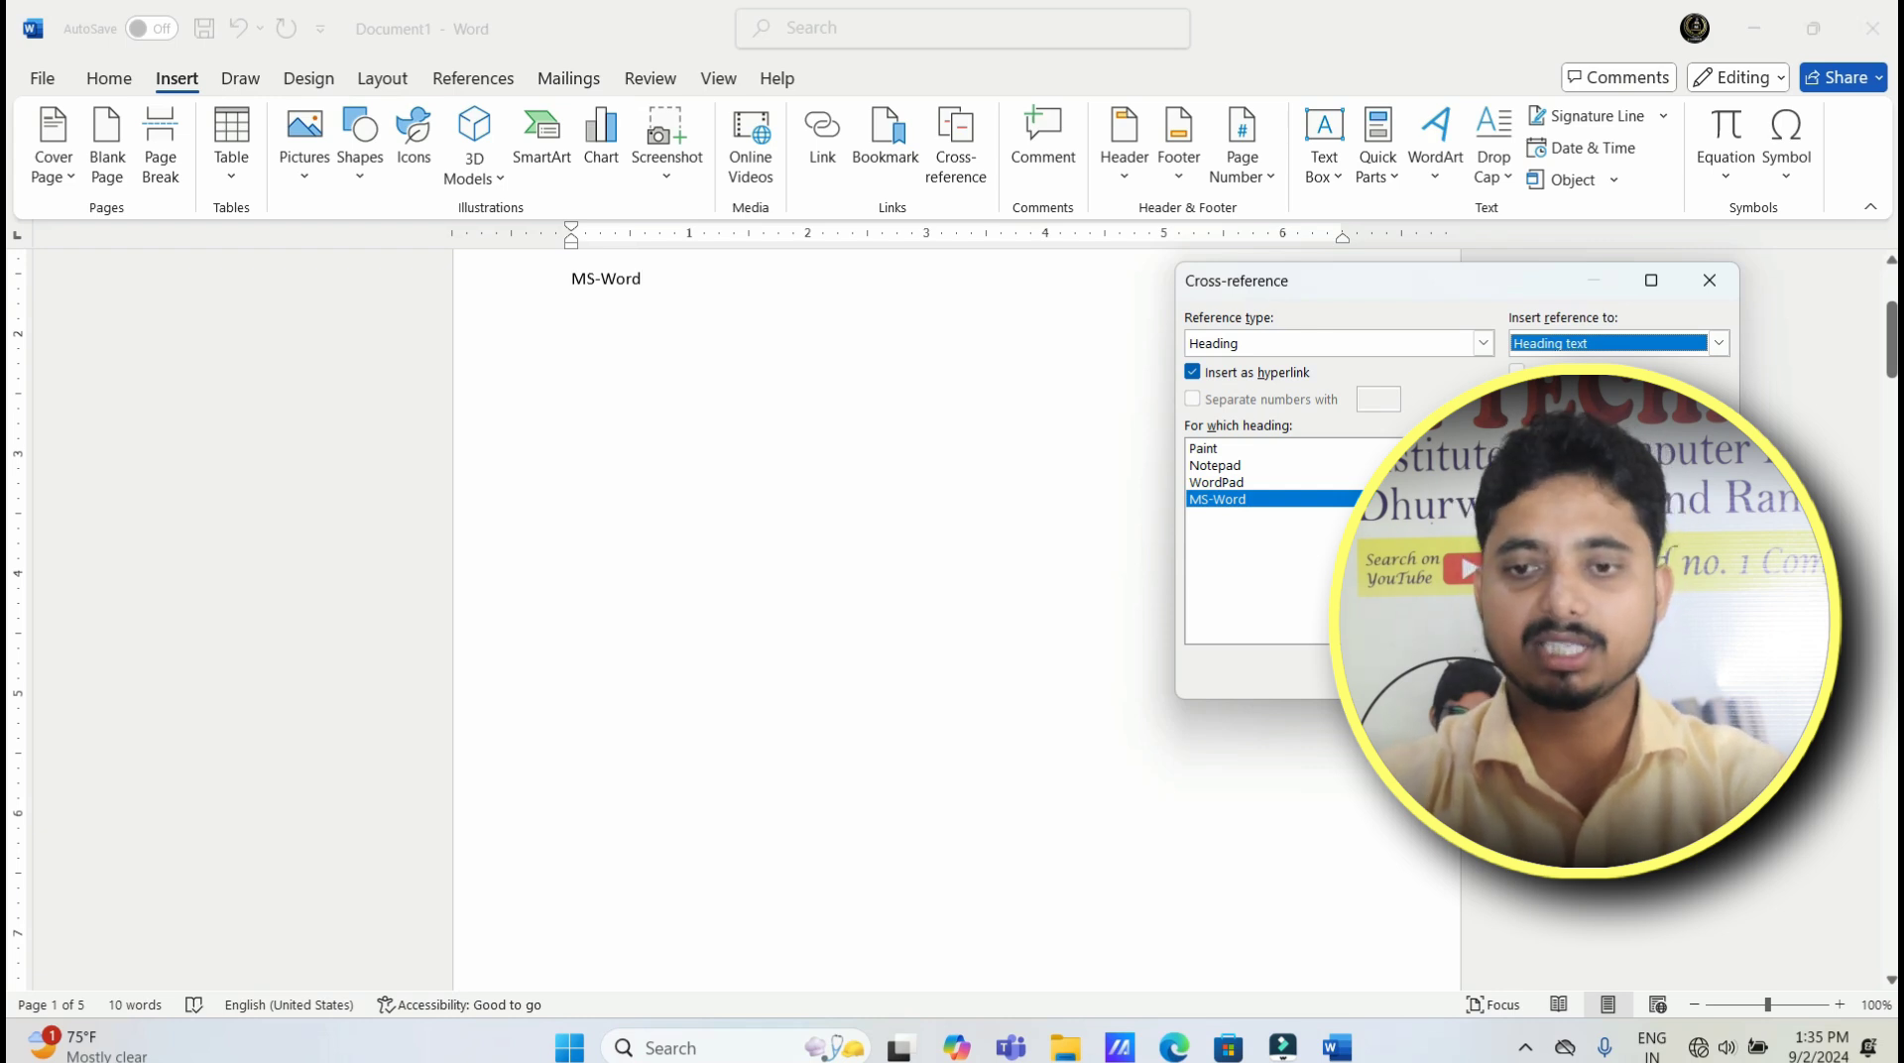
{"action": "key", "text": "Escape"}
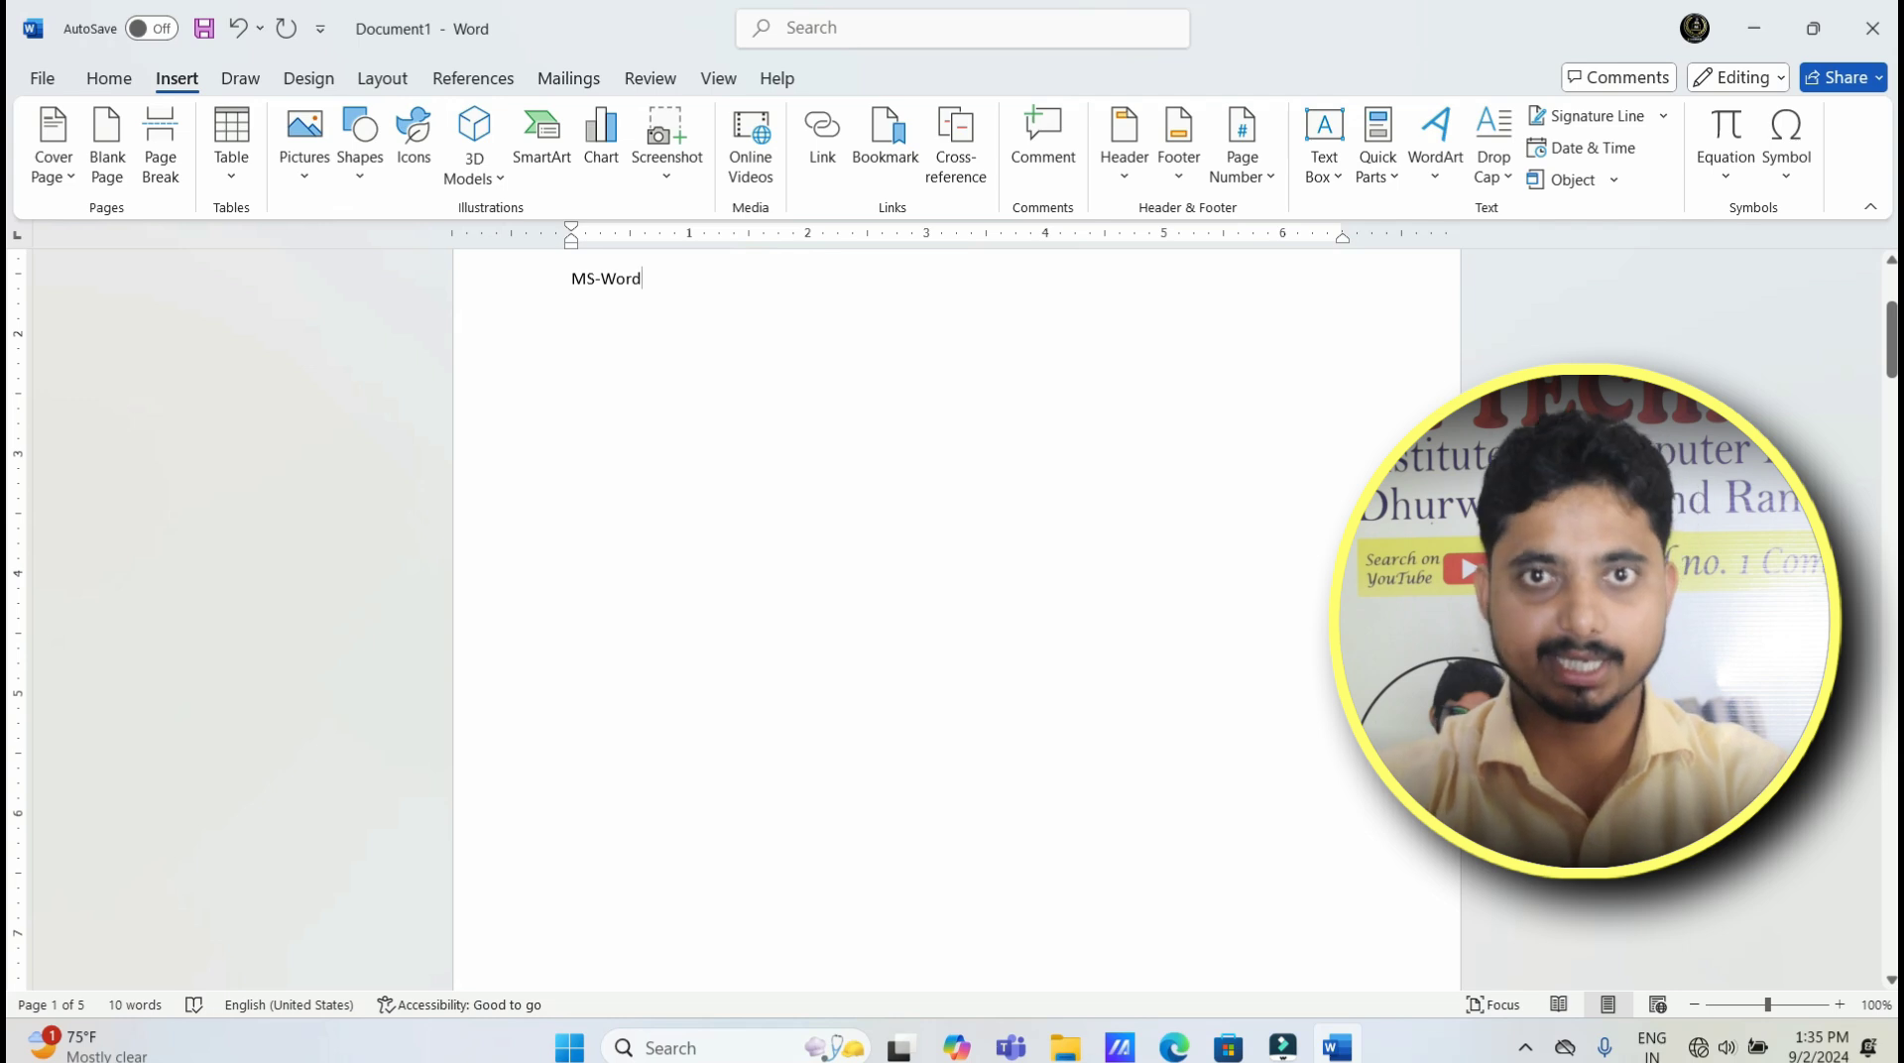
Step: Set the Paint through MS-Word index lines to Cambria, size 16
{"action": "scroll", "coordinate": [913, 308], "scroll_direction": "up", "scroll_amount": 3}
{"action": "scroll", "coordinate": [957, 496], "scroll_direction": "up", "scroll_amount": 2}
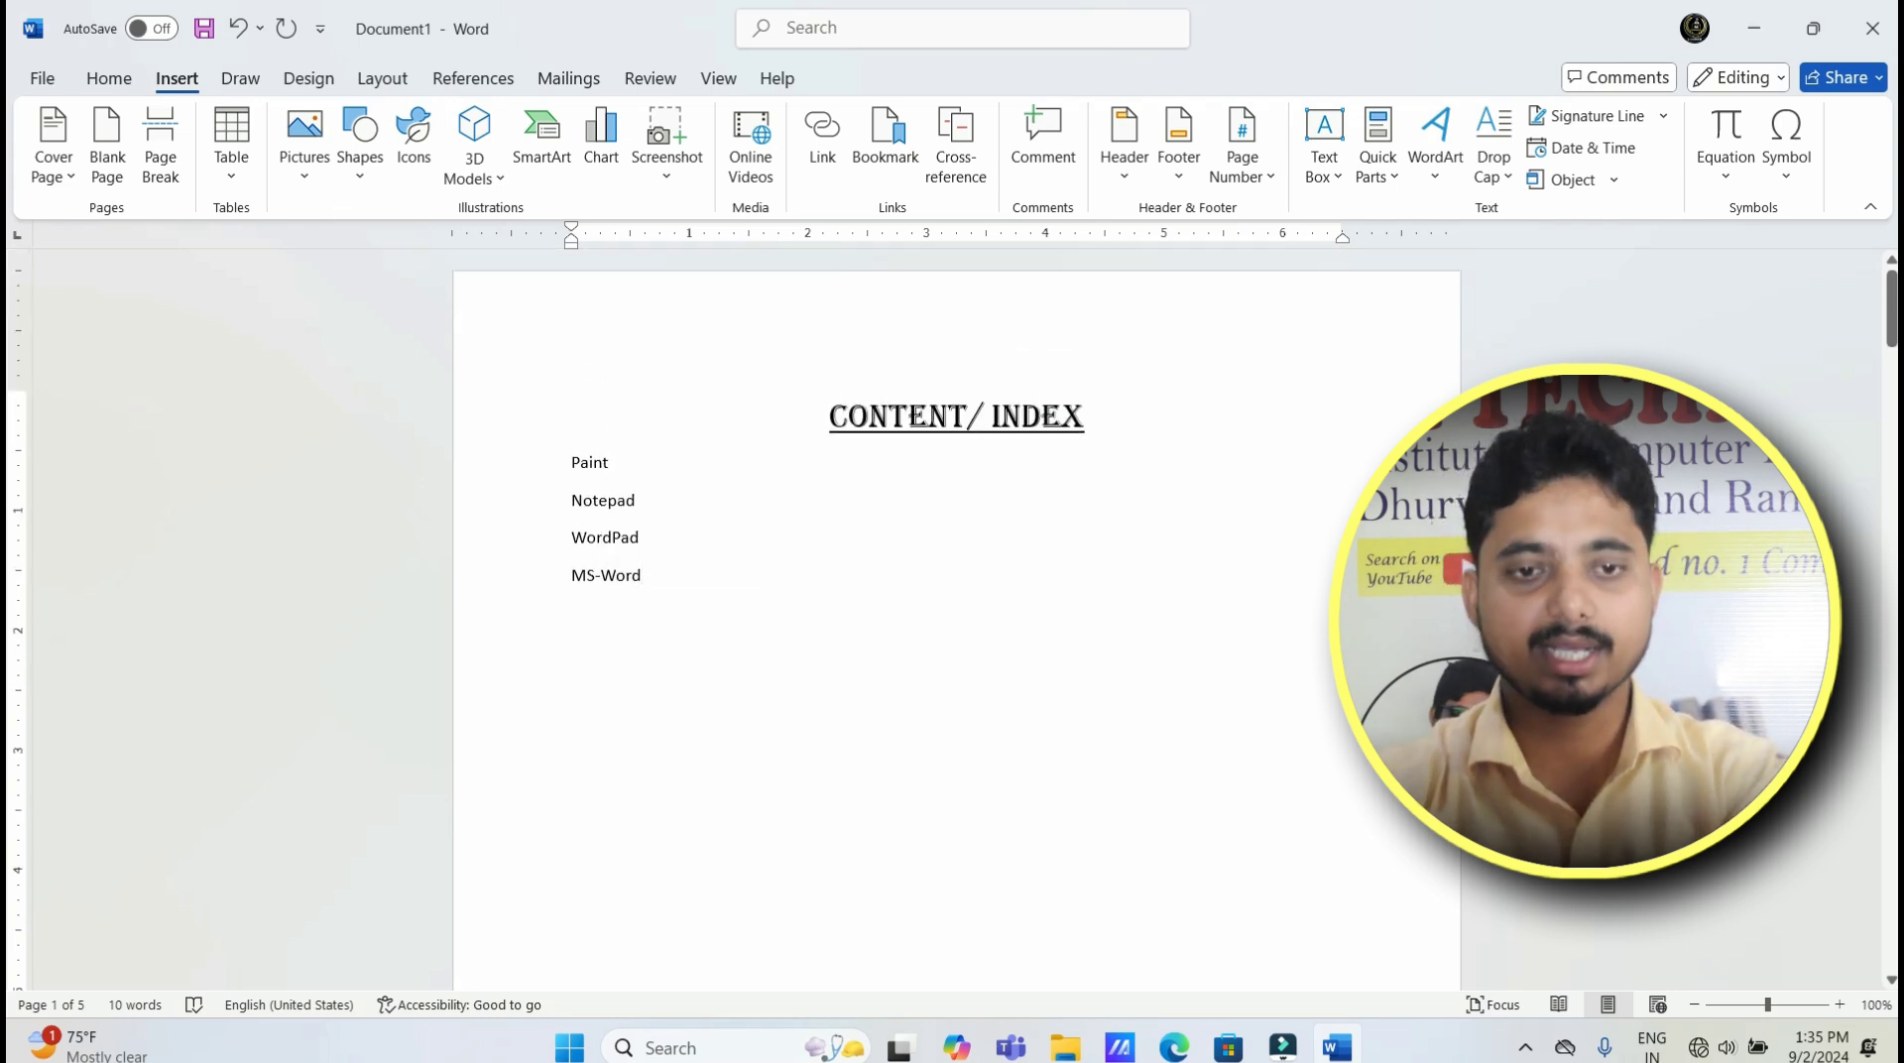
{"action": "left_click_drag", "start_coordinate": [570, 454], "coordinate": [658, 593]}
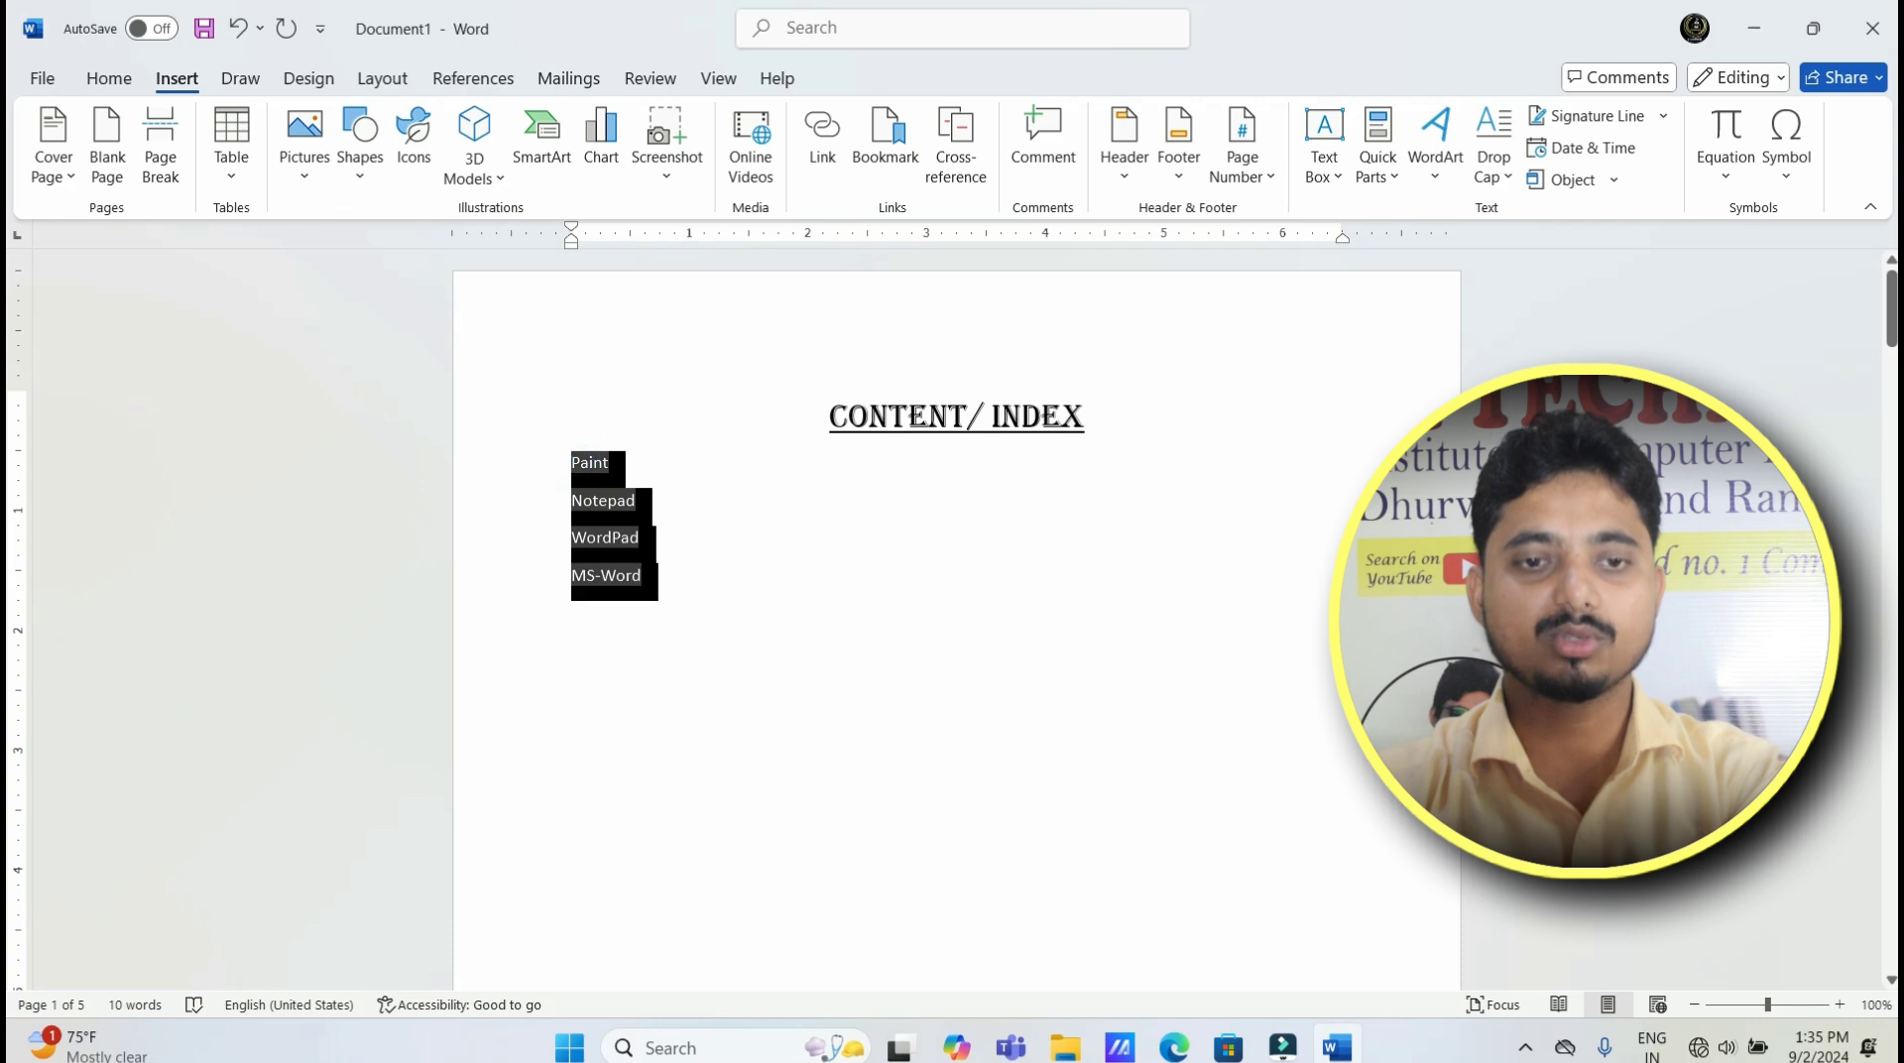
{"action": "left_click", "coordinate": [109, 79]}
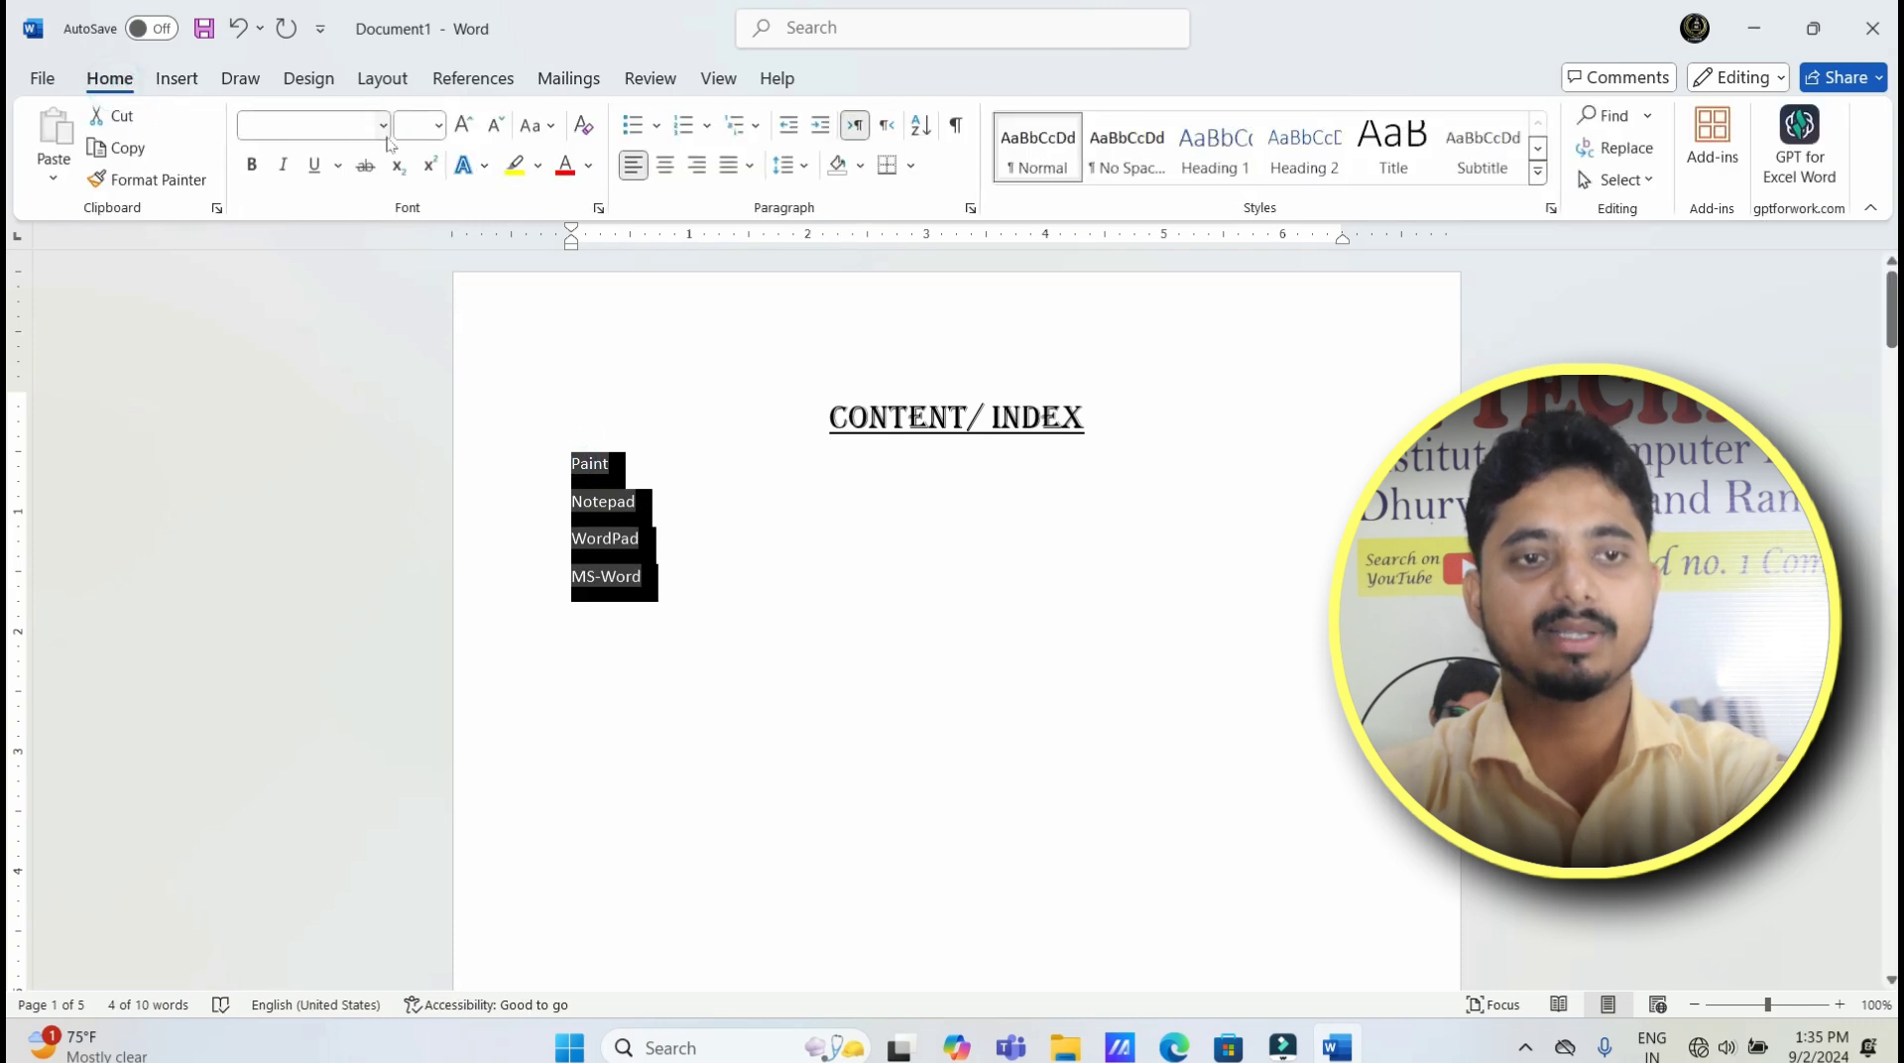
{"action": "left_click", "coordinate": [383, 126]}
{"action": "scroll", "coordinate": [327, 523], "scroll_direction": "down", "scroll_amount": 6}
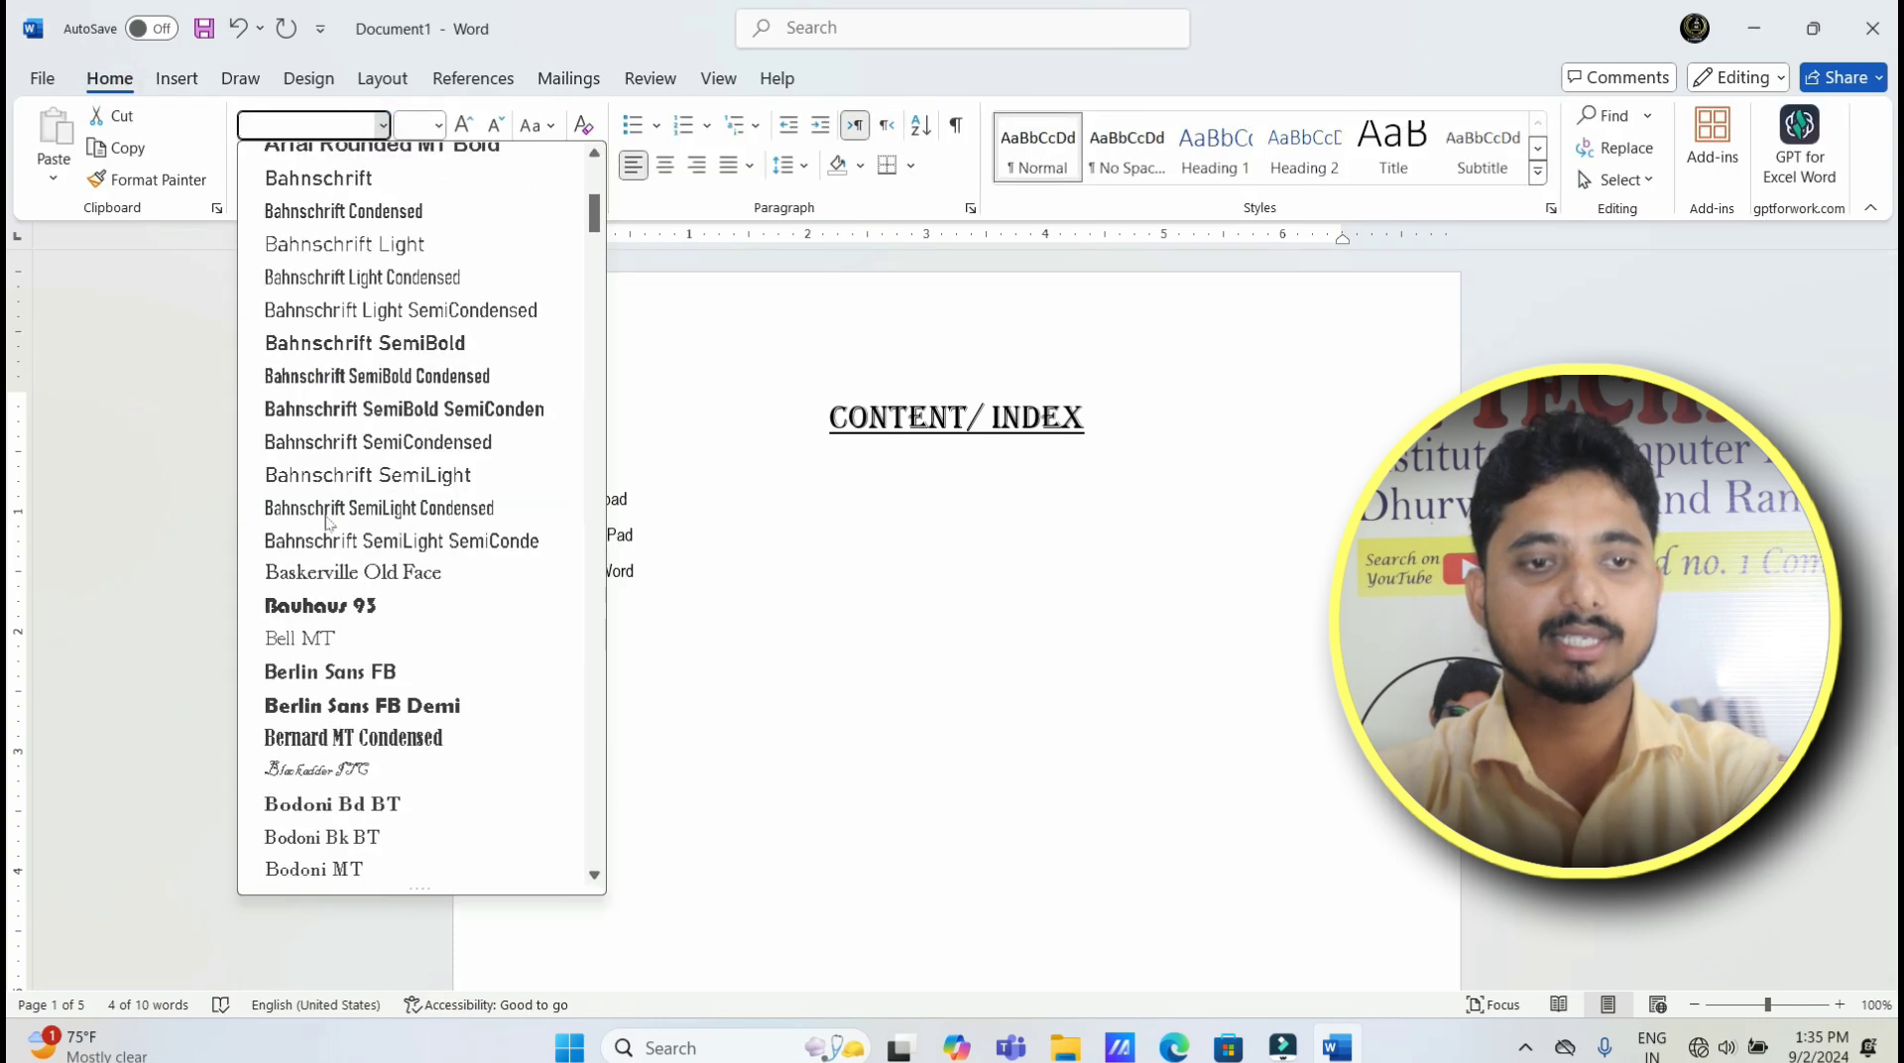
{"action": "scroll", "coordinate": [327, 522], "scroll_direction": "down", "scroll_amount": 5}
{"action": "scroll", "coordinate": [327, 536], "scroll_direction": "down", "scroll_amount": 5}
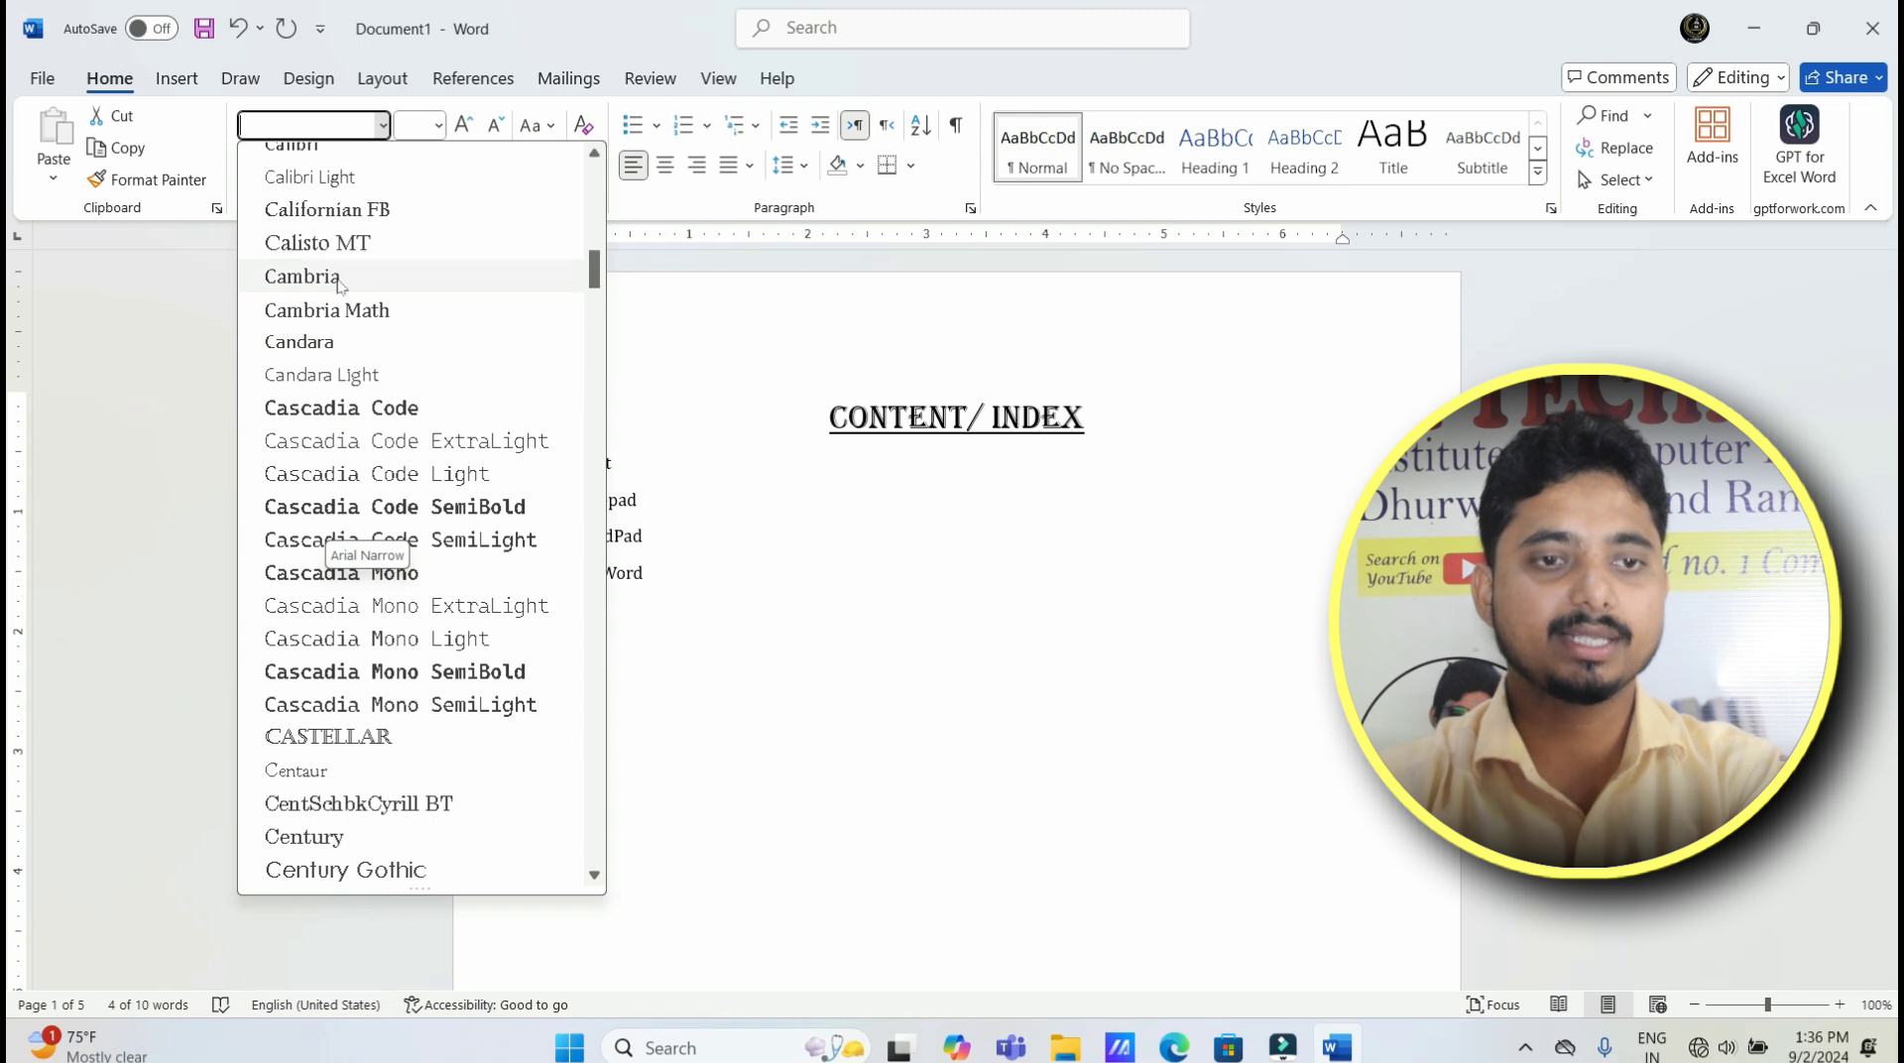
{"action": "left_click", "coordinate": [302, 276]}
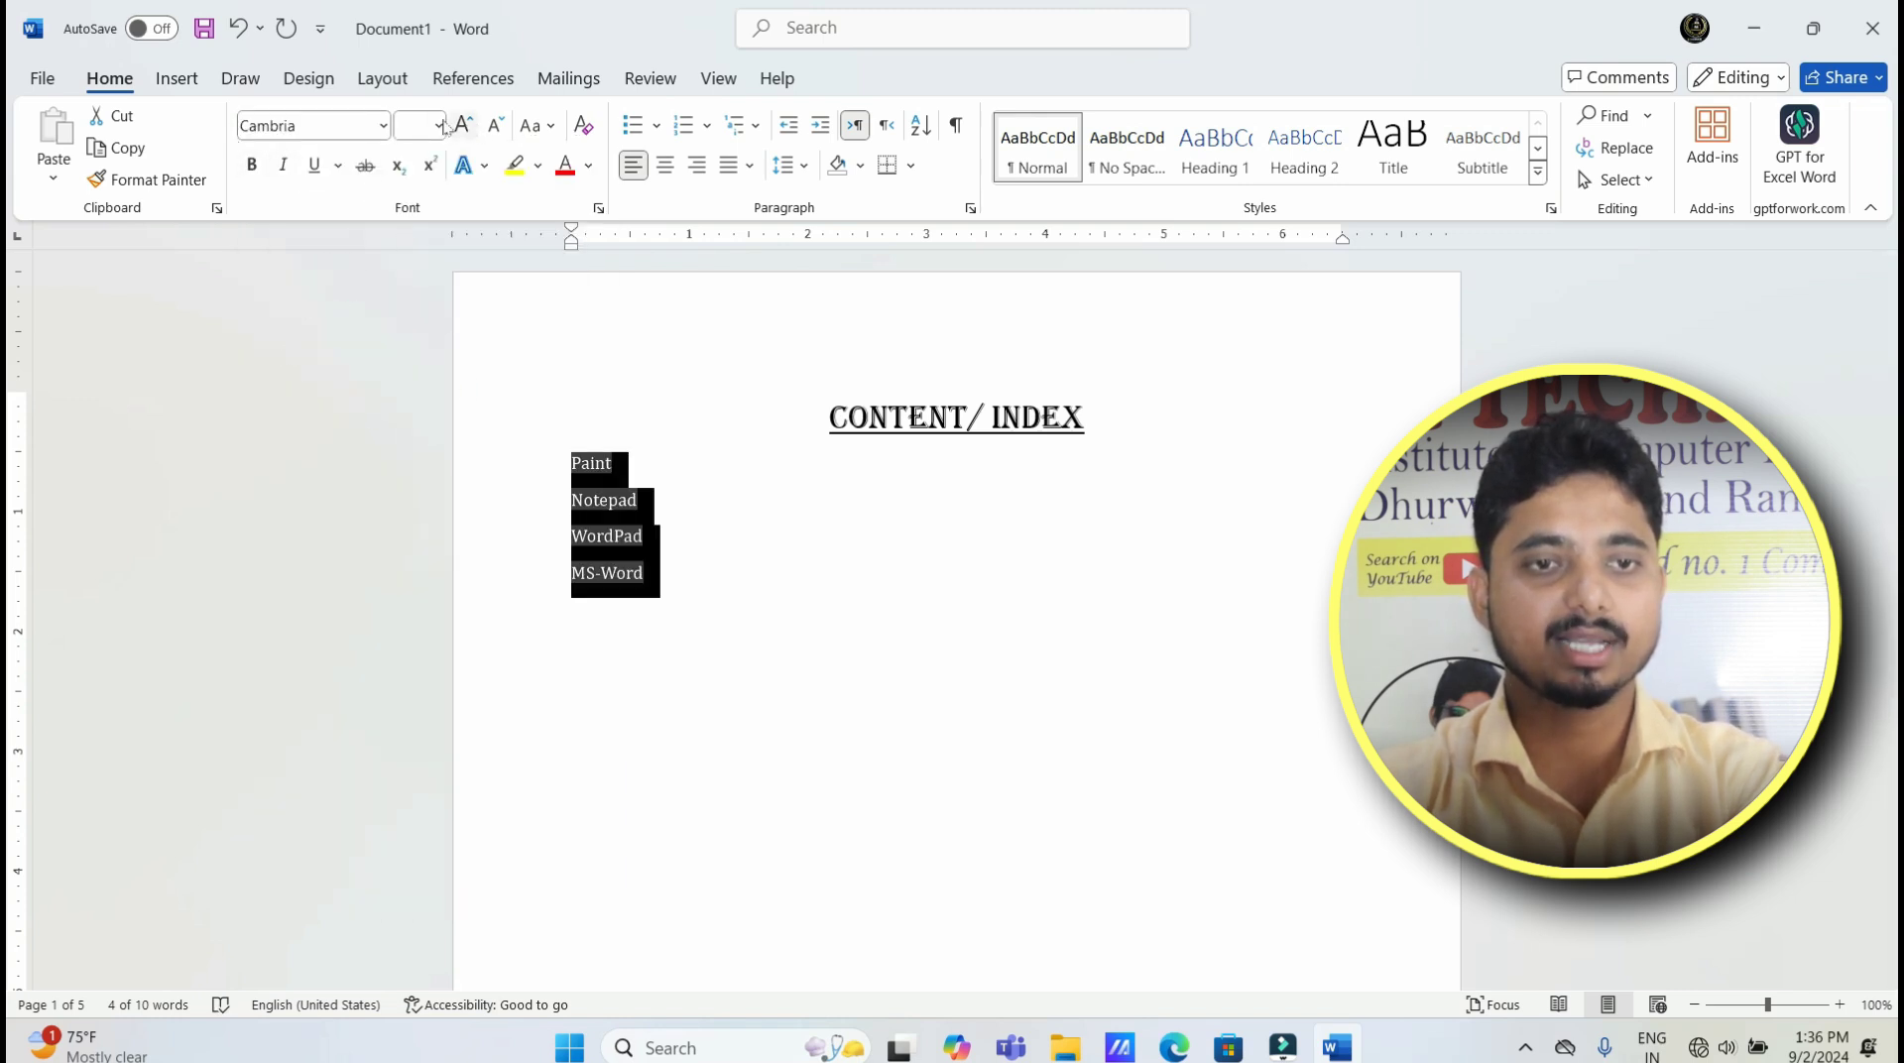
{"action": "left_click", "coordinate": [440, 126]}
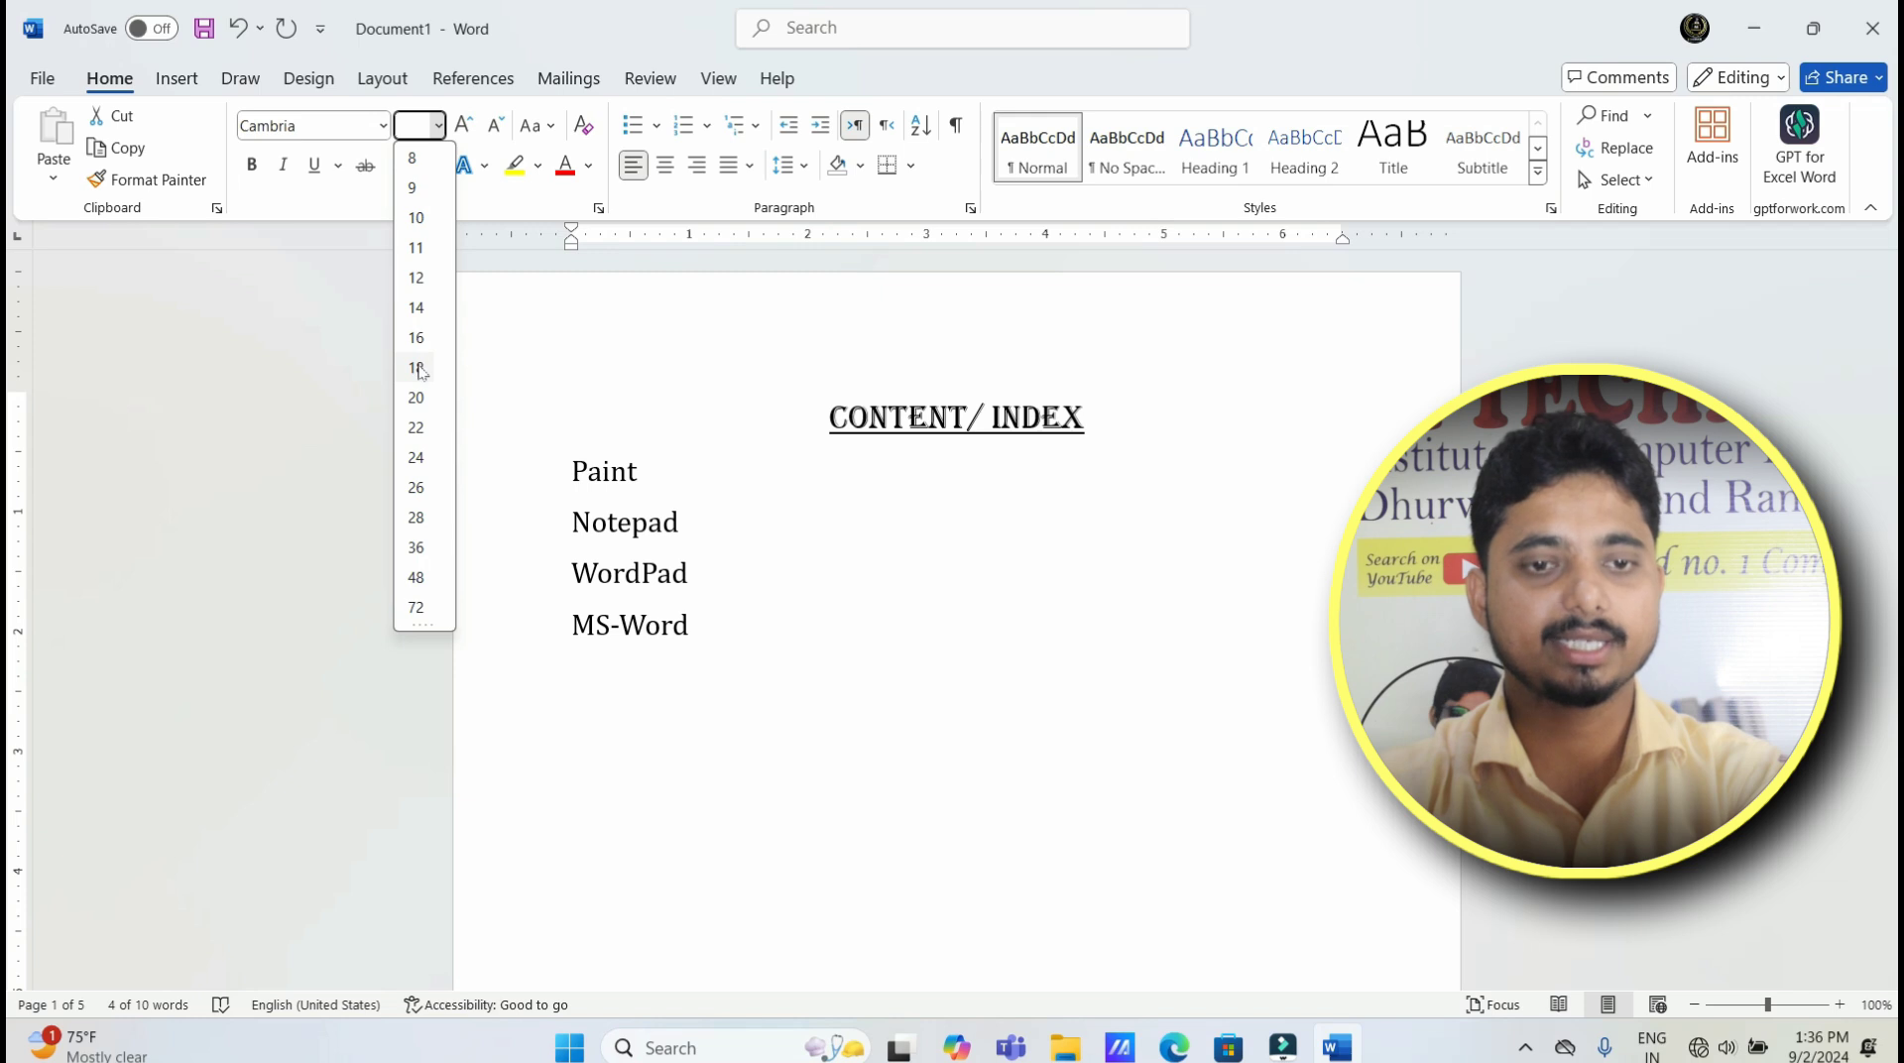
{"action": "left_click", "coordinate": [417, 339]}
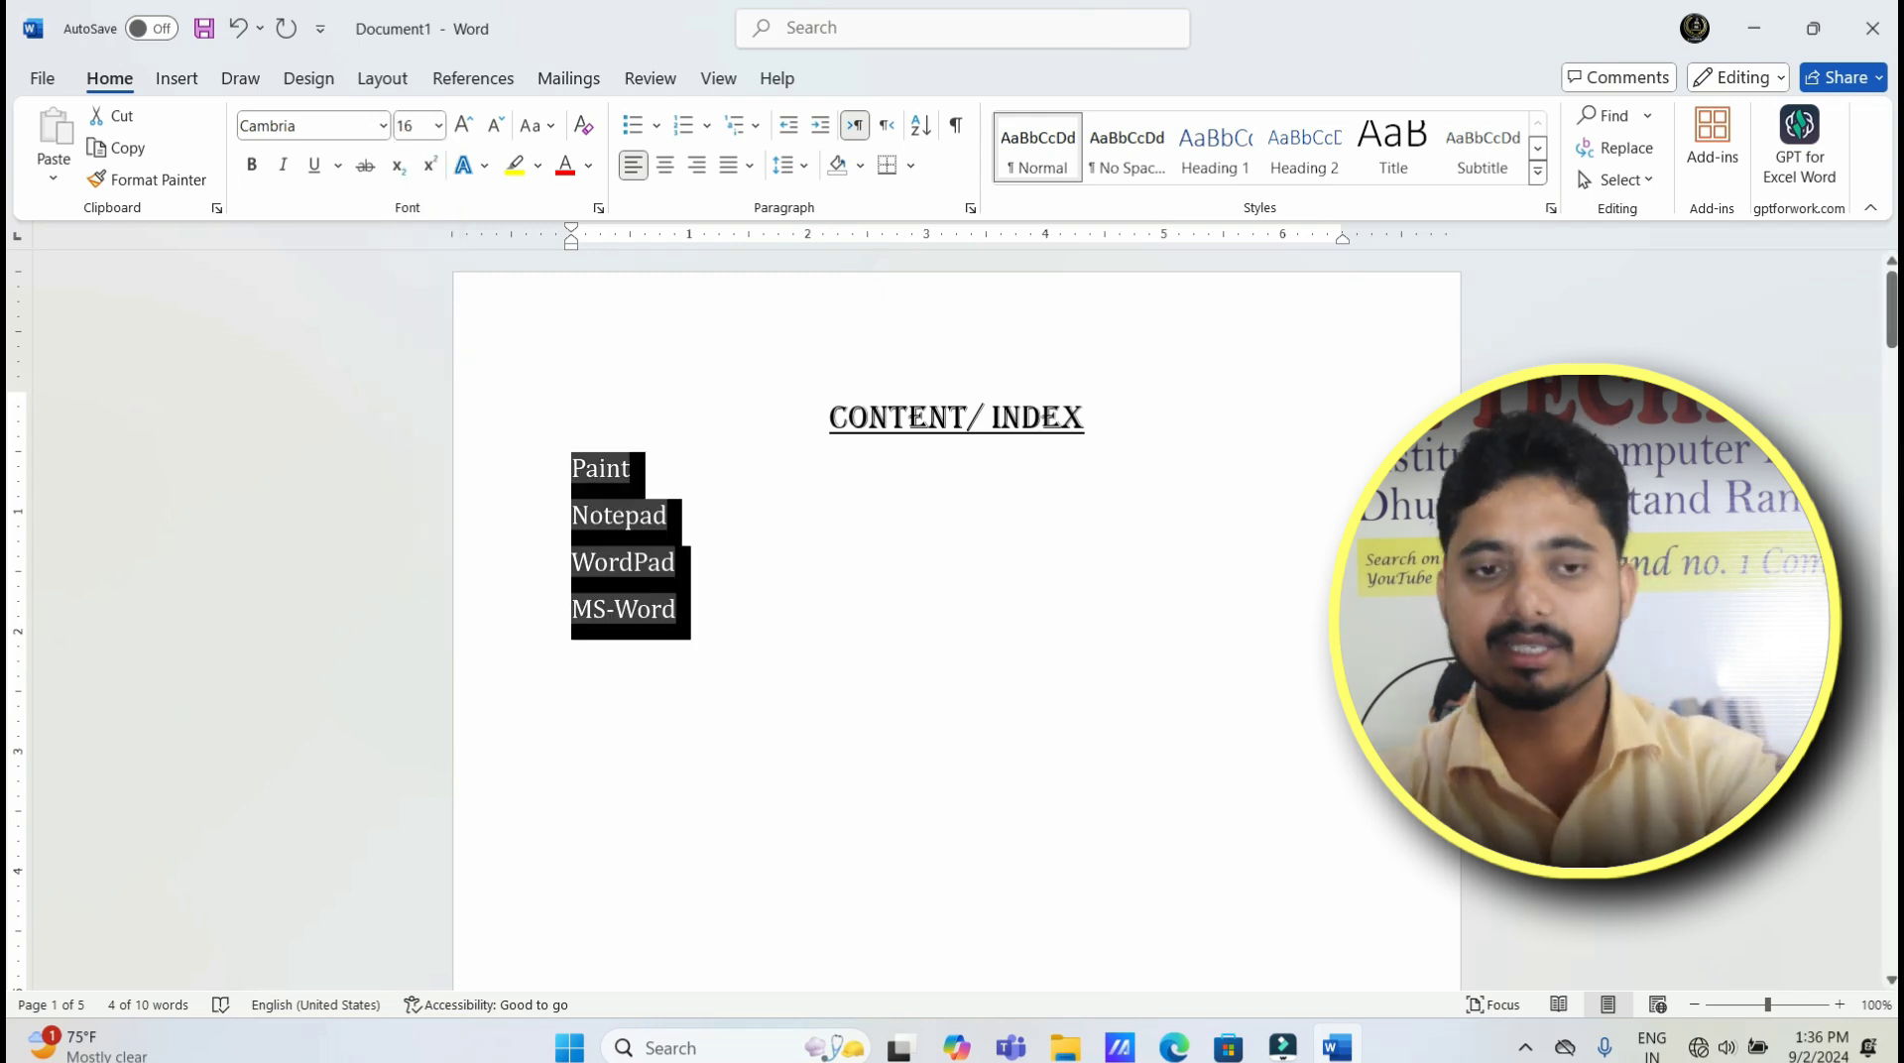
Step: Reselect the four index entries and bring up the bullet styles
{"action": "left_click", "coordinate": [755, 612]}
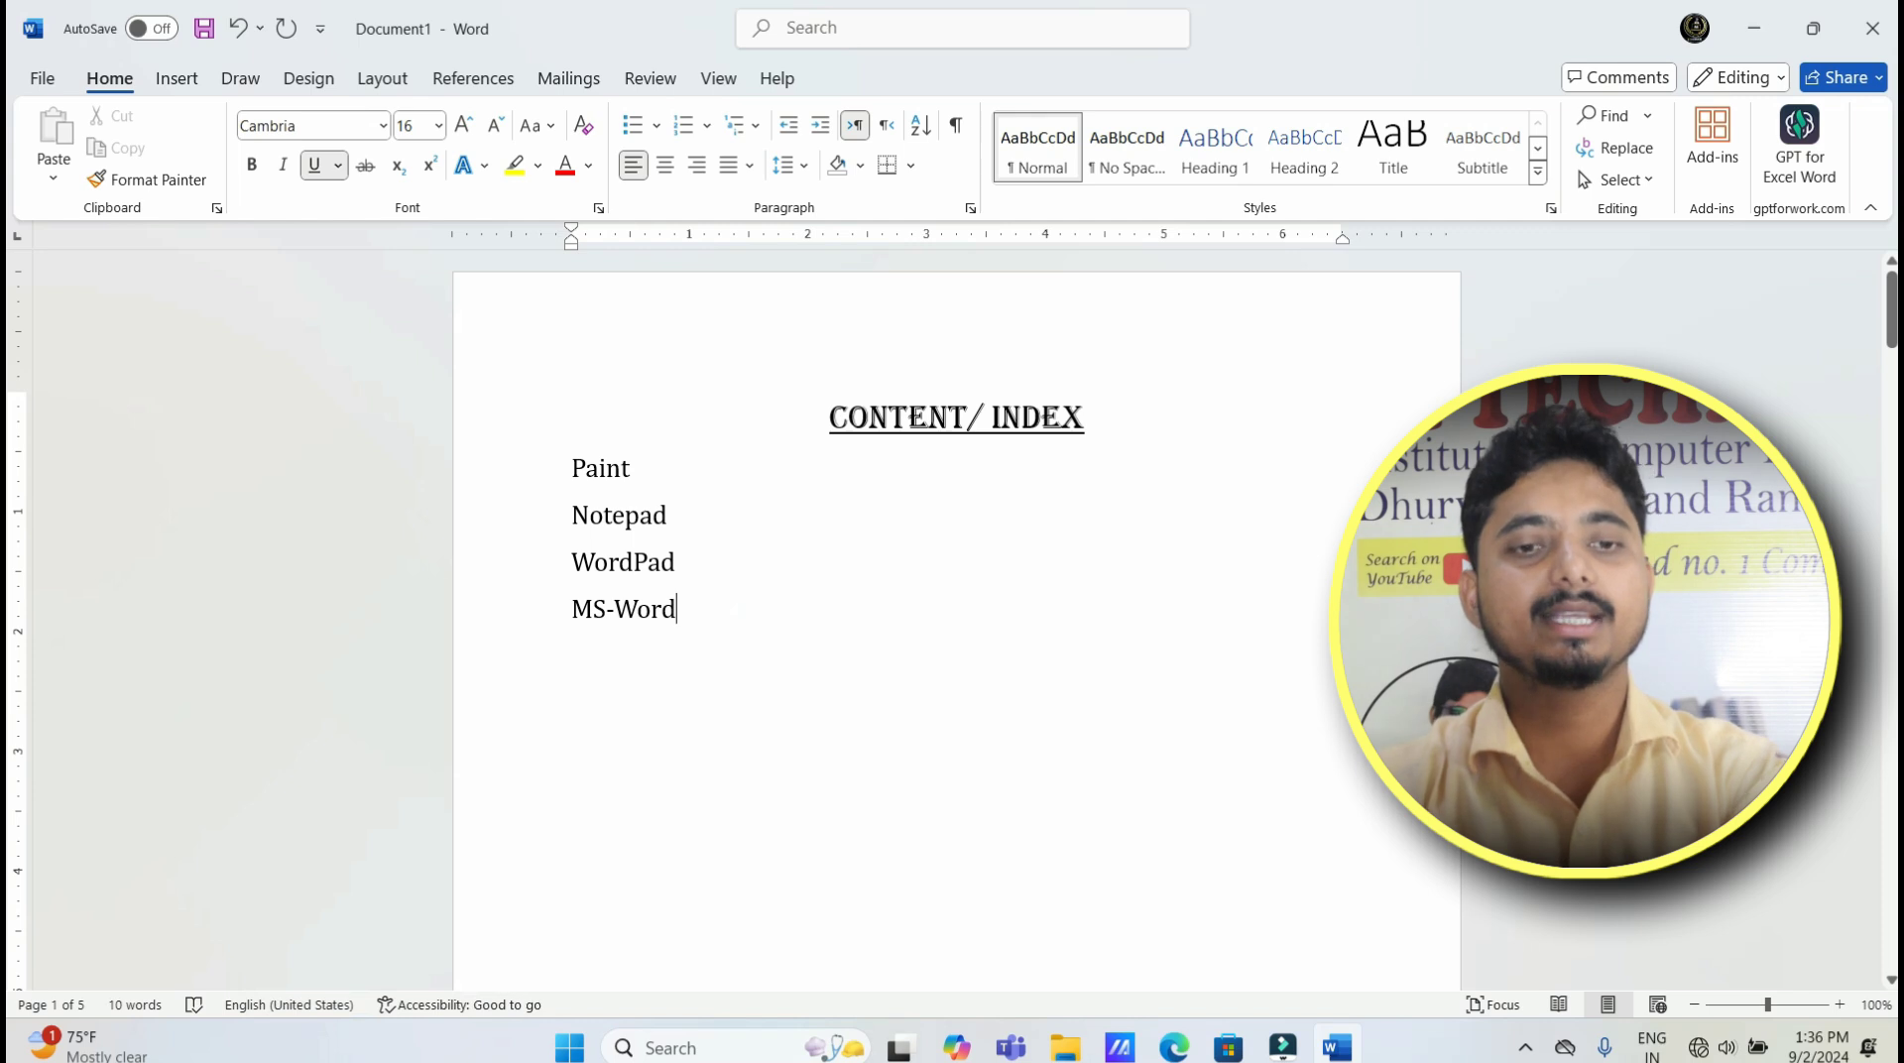
{"action": "left_click_drag", "start_coordinate": [557, 452], "coordinate": [684, 620]}
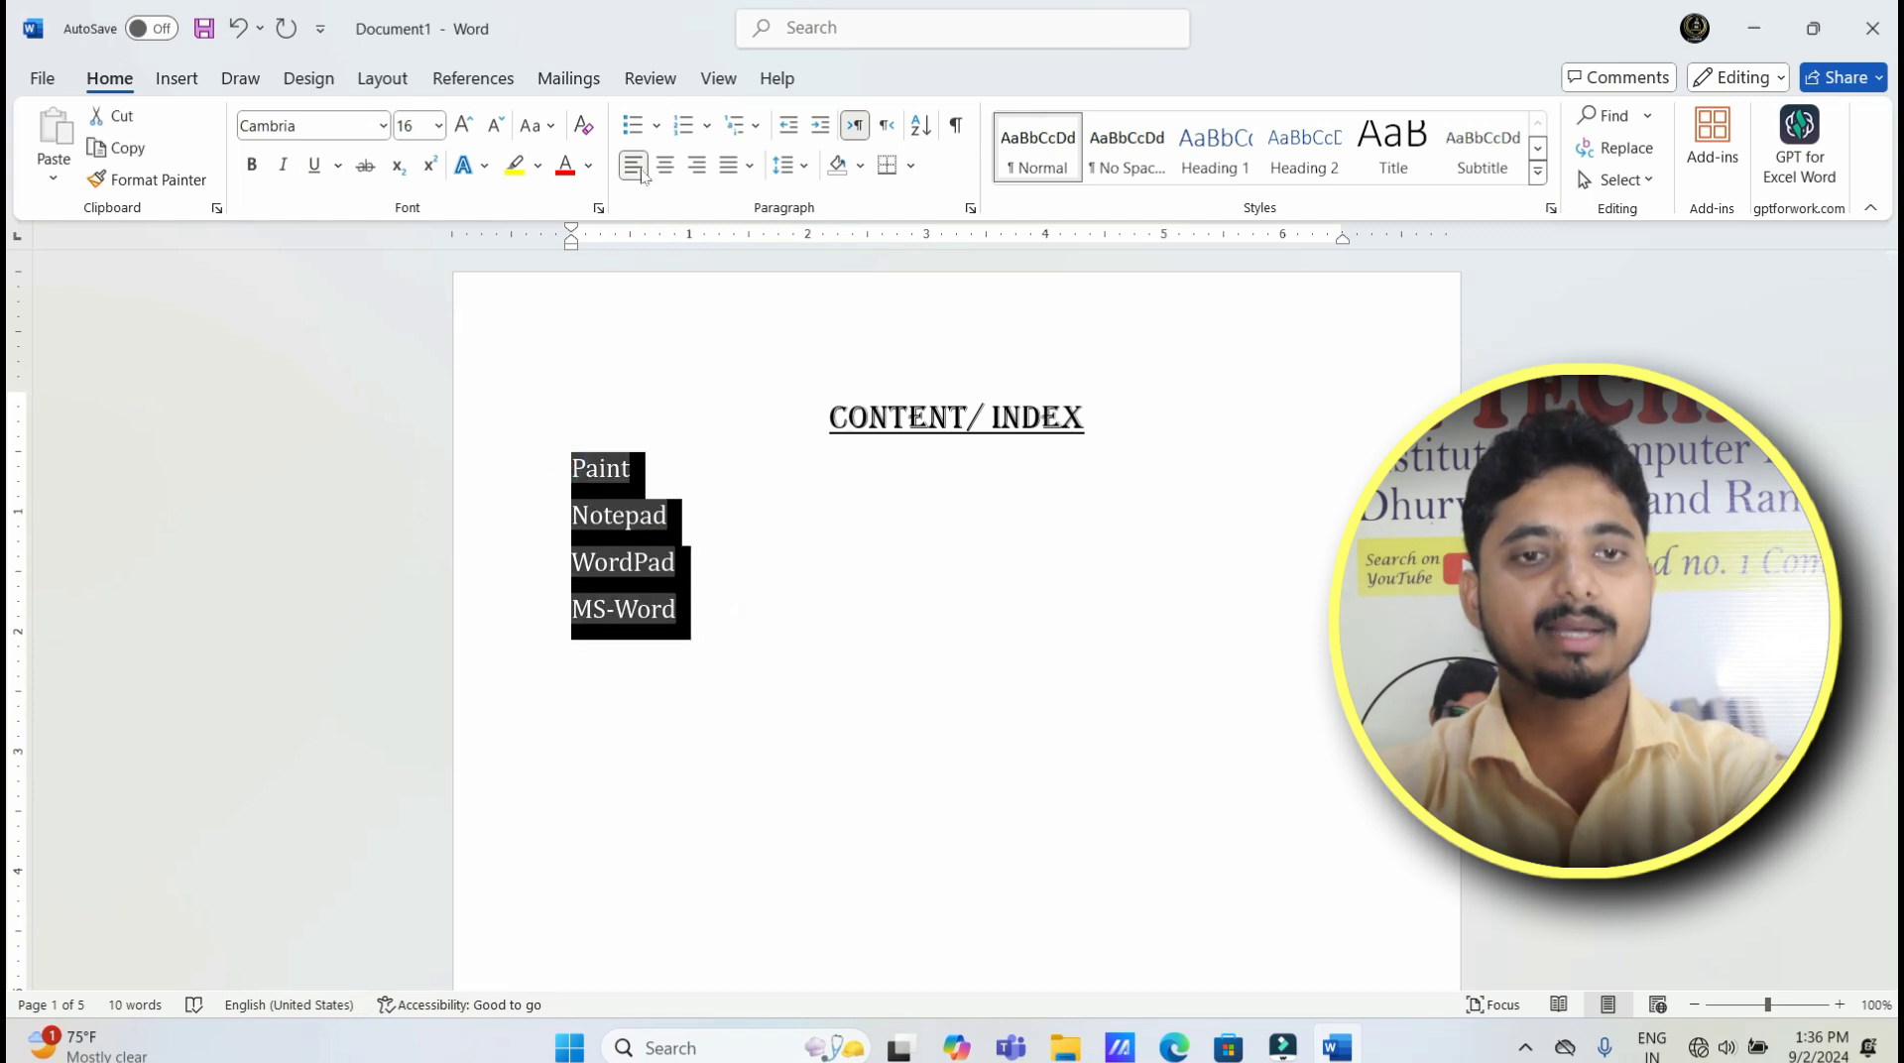
{"action": "left_click", "coordinate": [655, 126]}
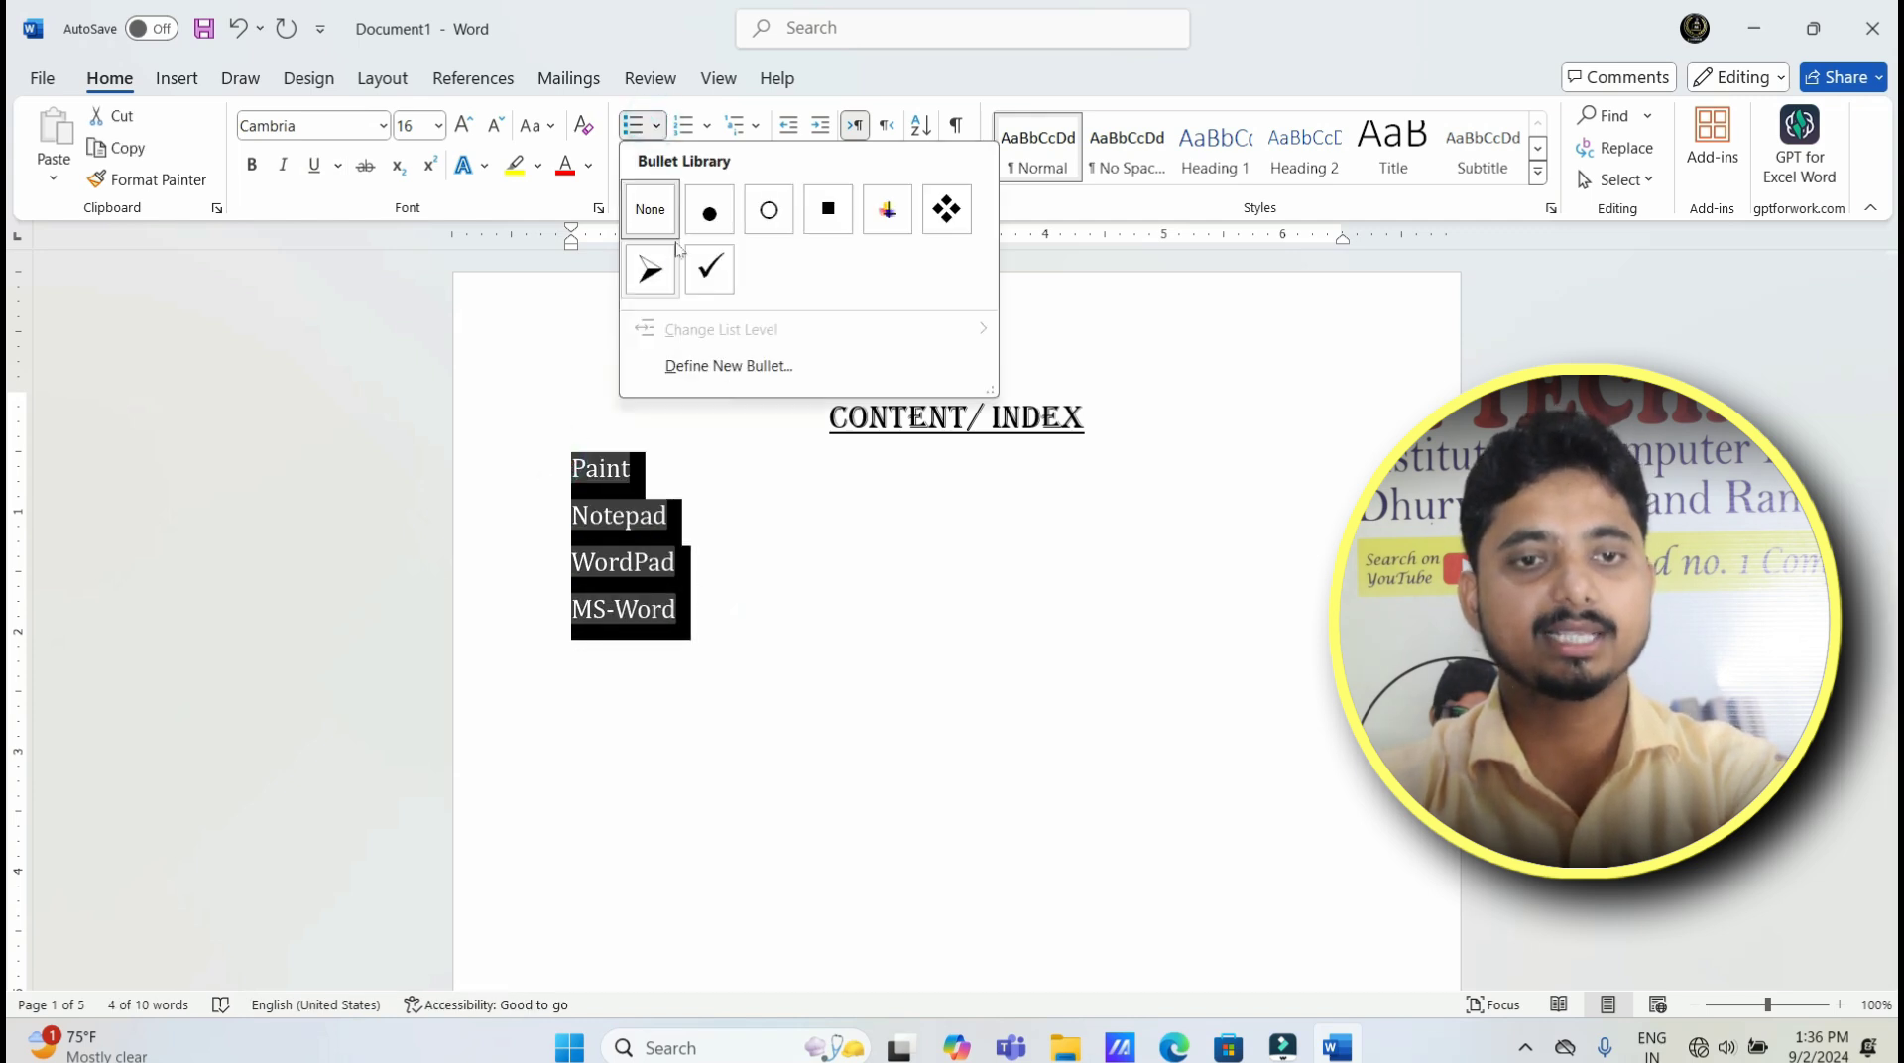
Step: Apply '1. 2. 3.' numbering to the Paint, Notepad, WordPad and MS-Word index entries
{"action": "left_click", "coordinate": [710, 126]}
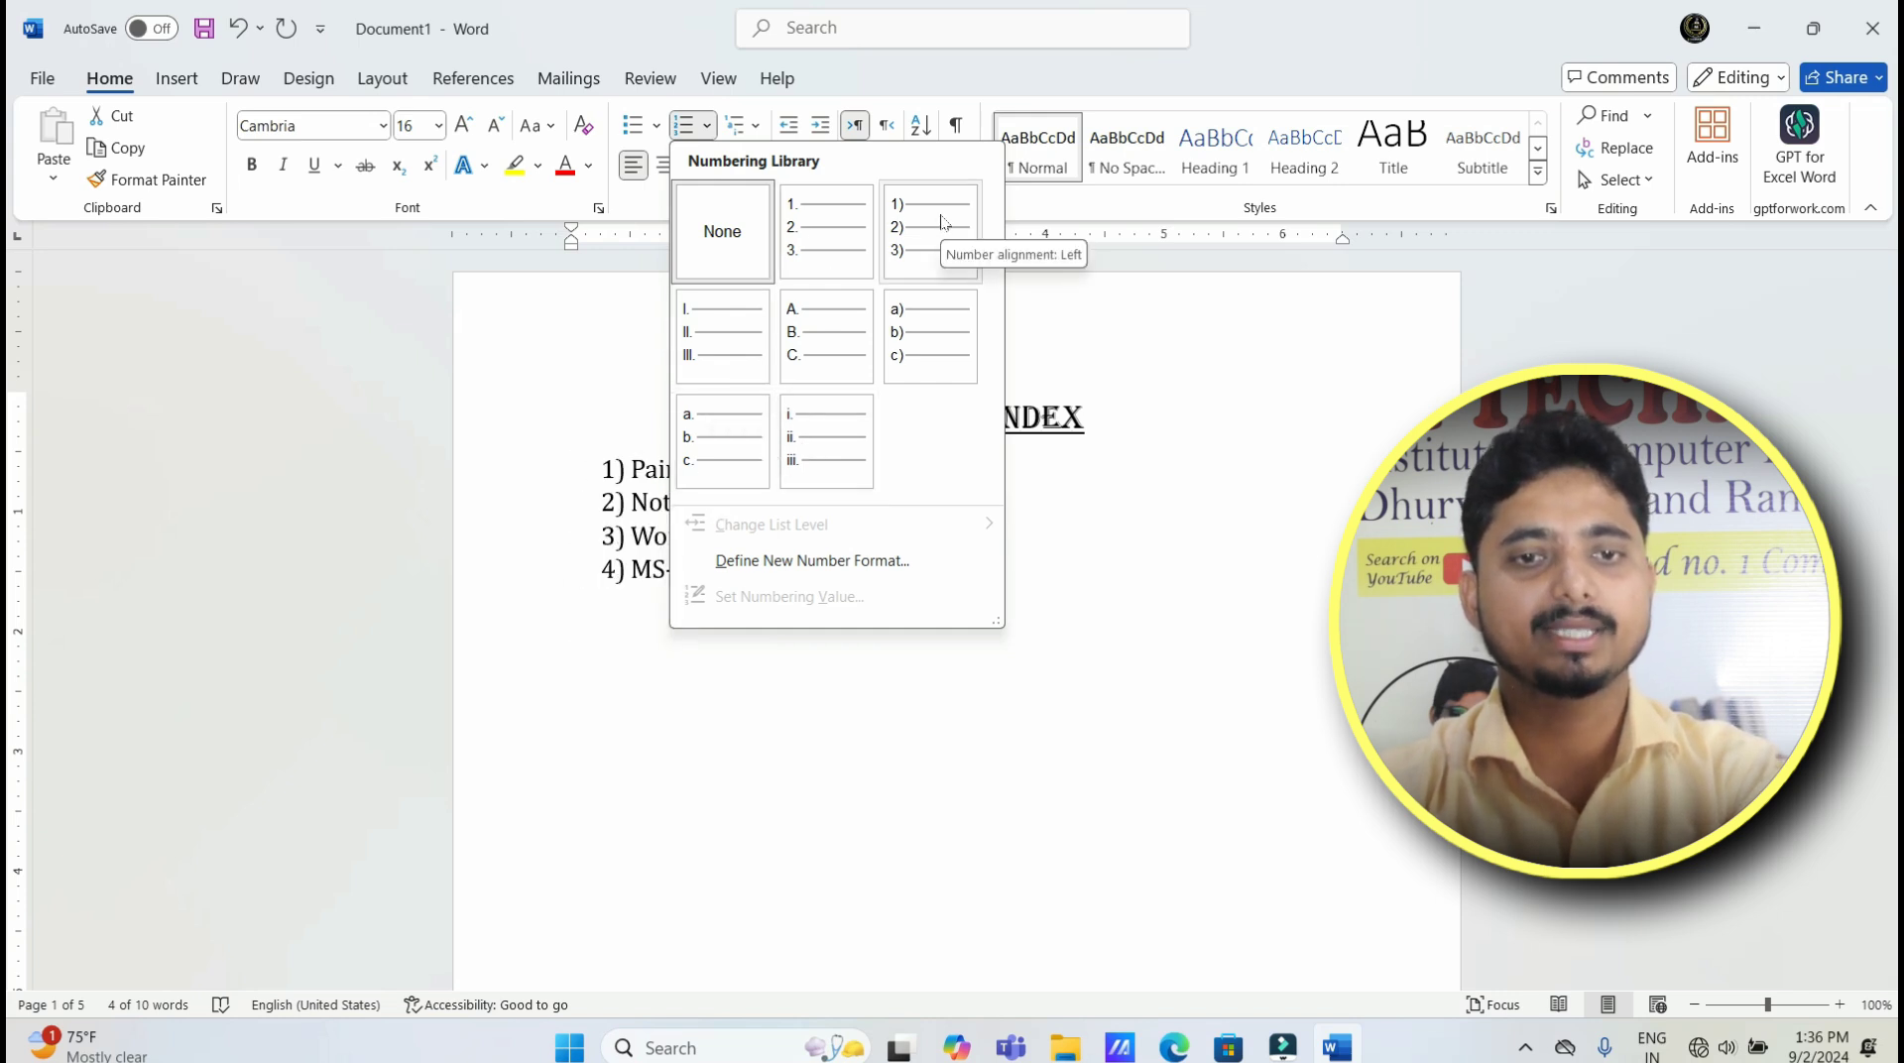
{"action": "left_click", "coordinate": [835, 219]}
{"action": "left_click", "coordinate": [806, 617]}
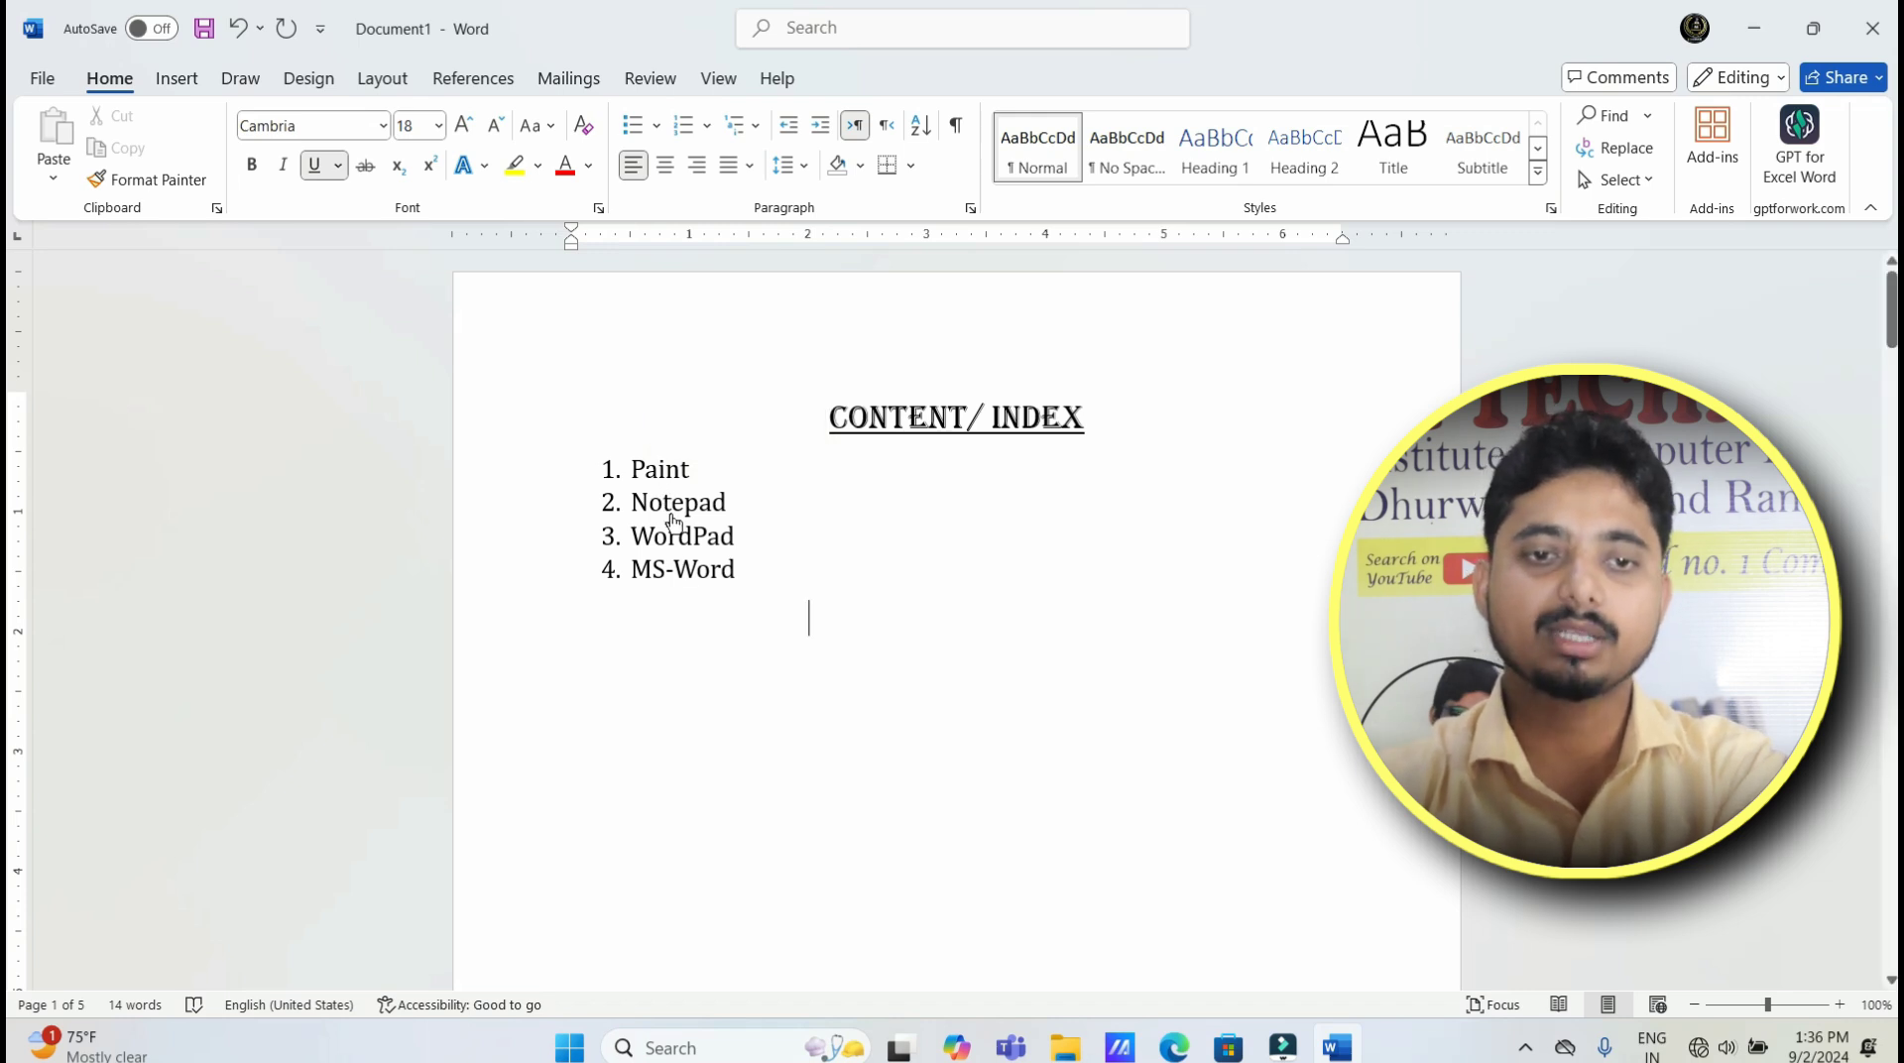
{"action": "left_click", "coordinate": [656, 469], "text": "ctrl"}
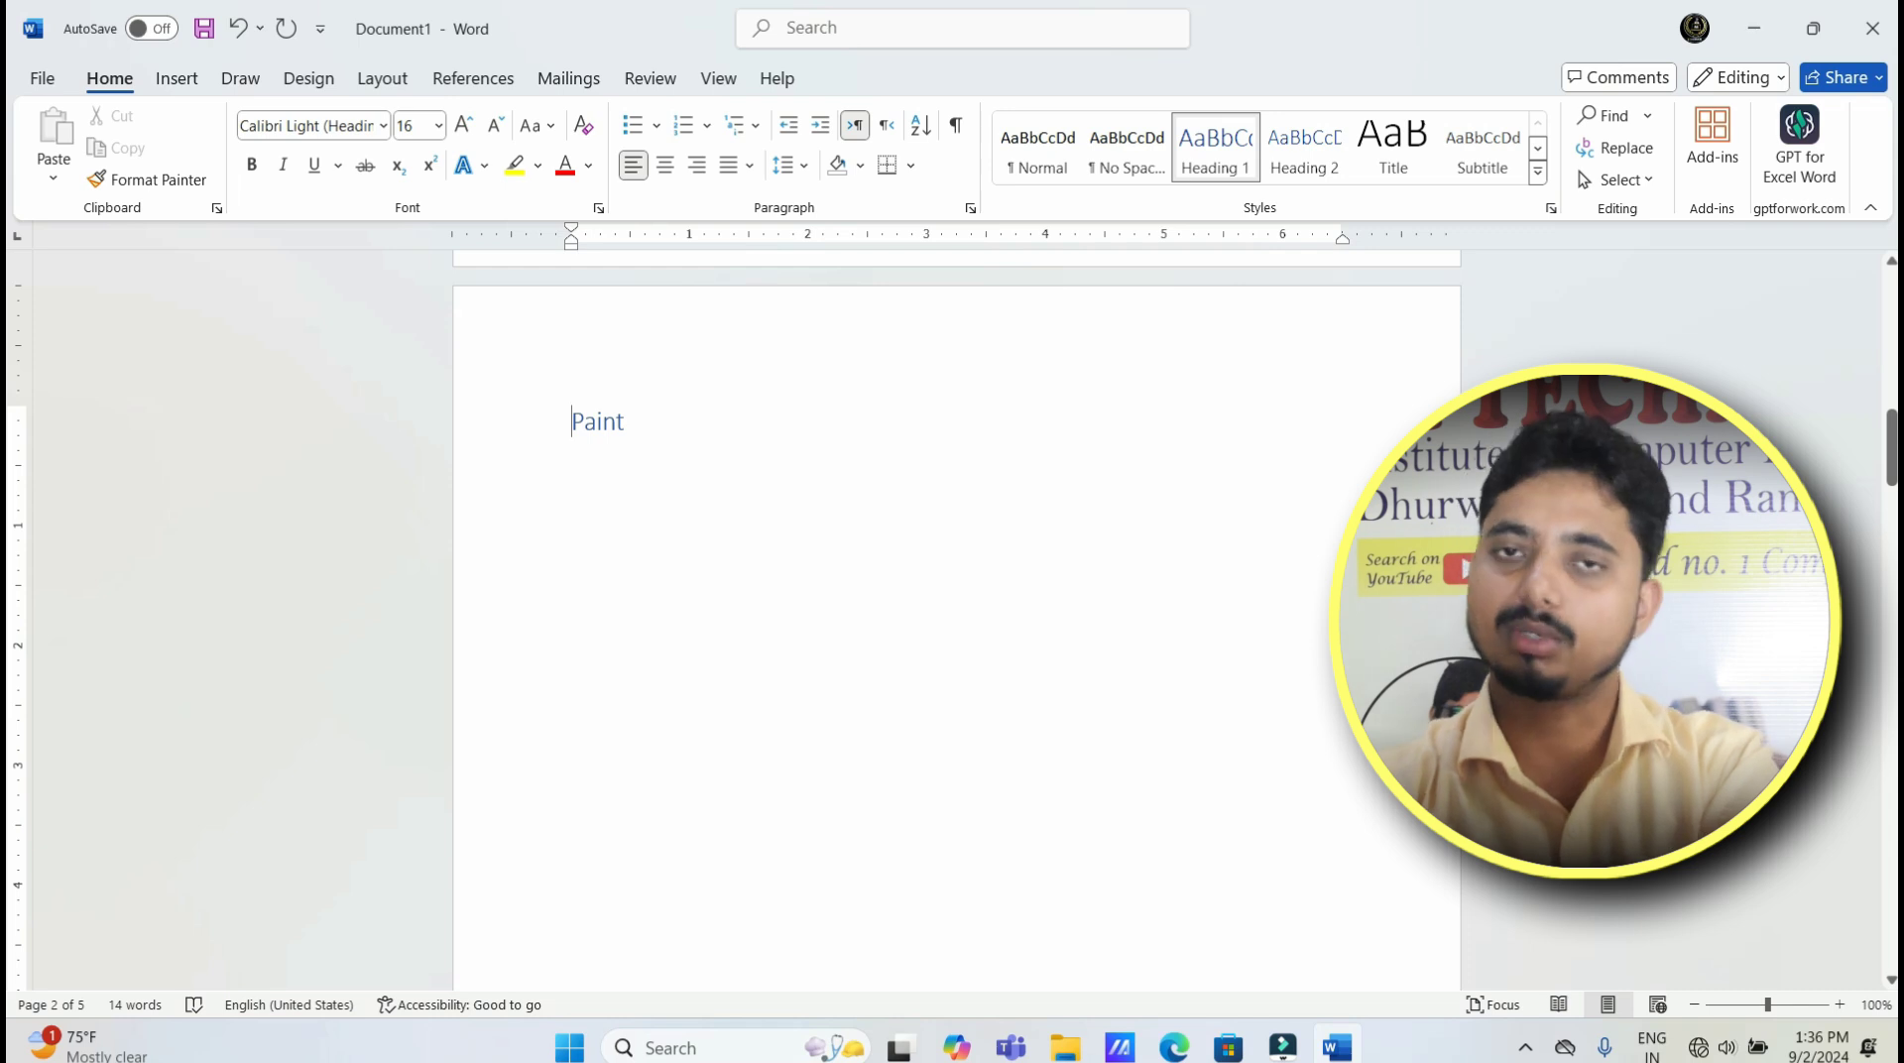
{"action": "scroll", "coordinate": [693, 510], "scroll_direction": "up", "scroll_amount": 3}
{"action": "scroll", "coordinate": [693, 510], "scroll_direction": "up", "scroll_amount": 5}
{"action": "scroll", "coordinate": [913, 417], "scroll_direction": "up", "scroll_amount": 3}
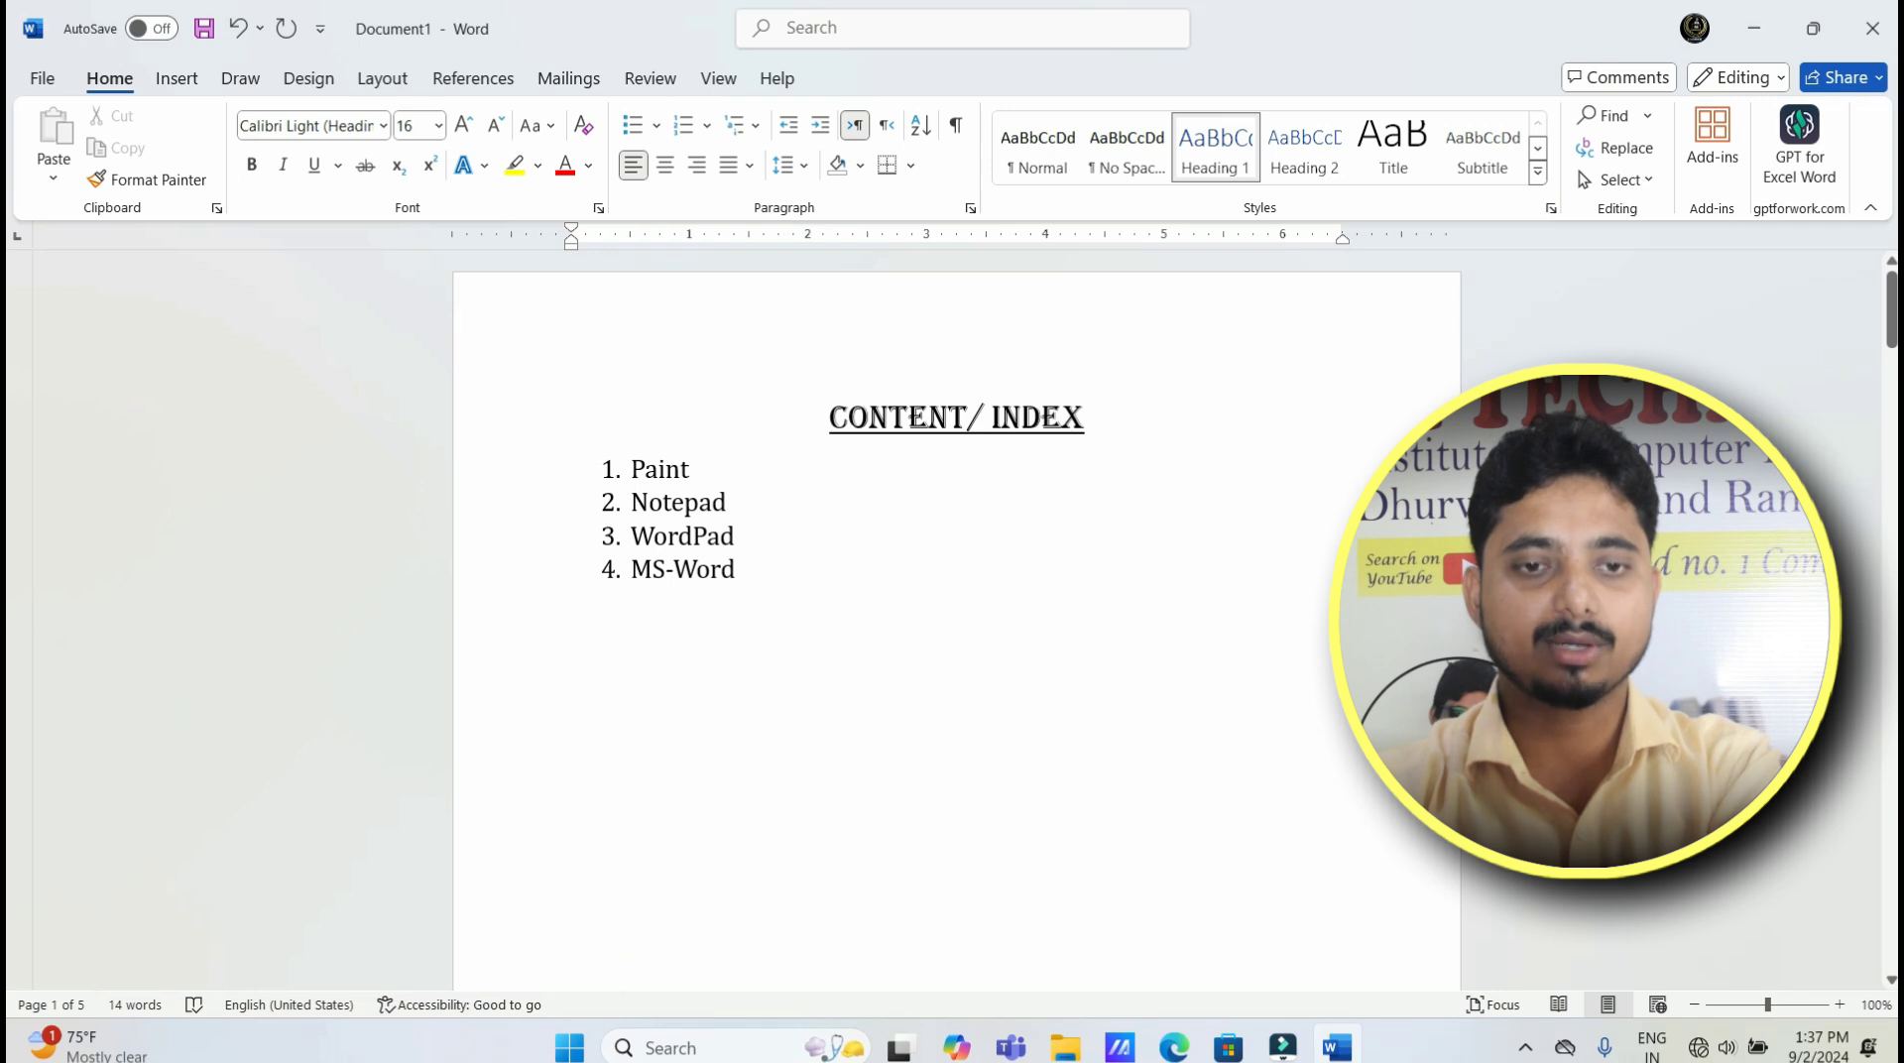
{"action": "left_click", "coordinate": [685, 581], "text": "ctrl"}
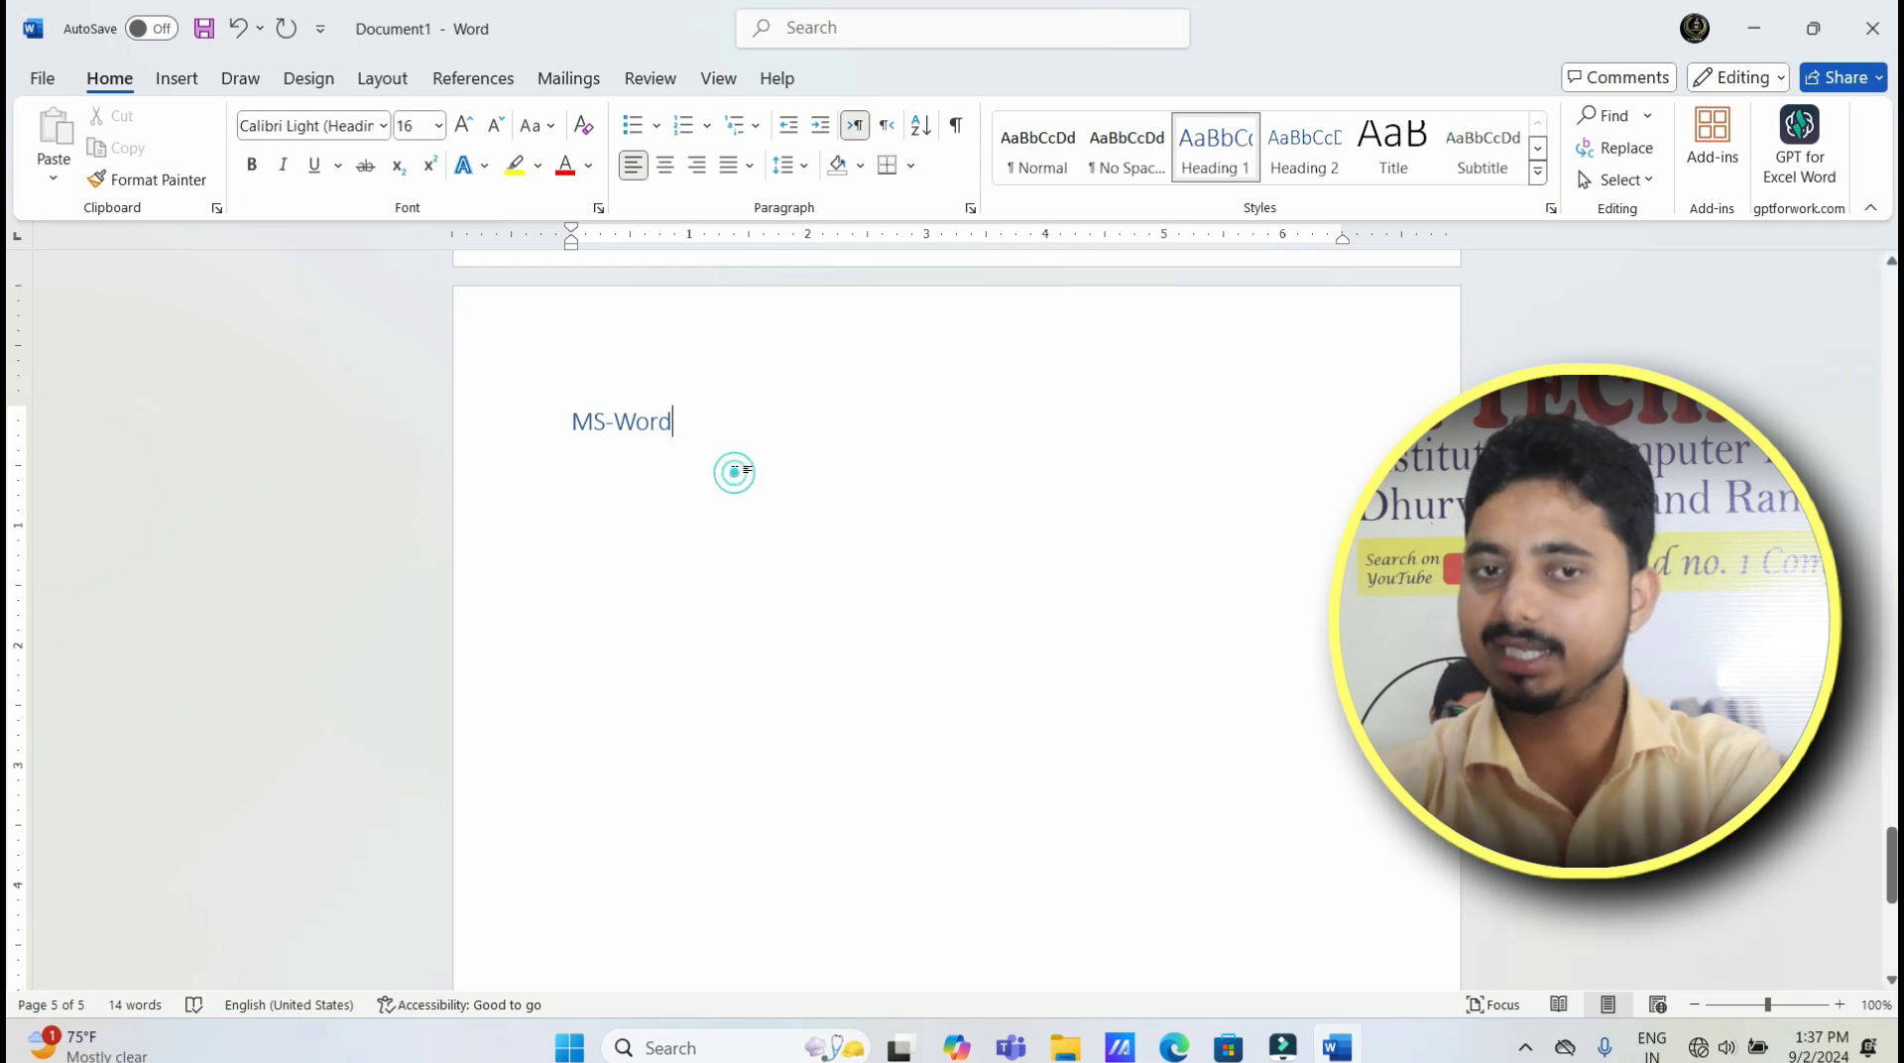
{"action": "scroll", "coordinate": [803, 455], "scroll_direction": "up", "scroll_amount": 5}
{"action": "scroll", "coordinate": [906, 476], "scroll_direction": "up", "scroll_amount": 5}
{"action": "scroll", "coordinate": [905, 476], "scroll_direction": "up", "scroll_amount": 3}
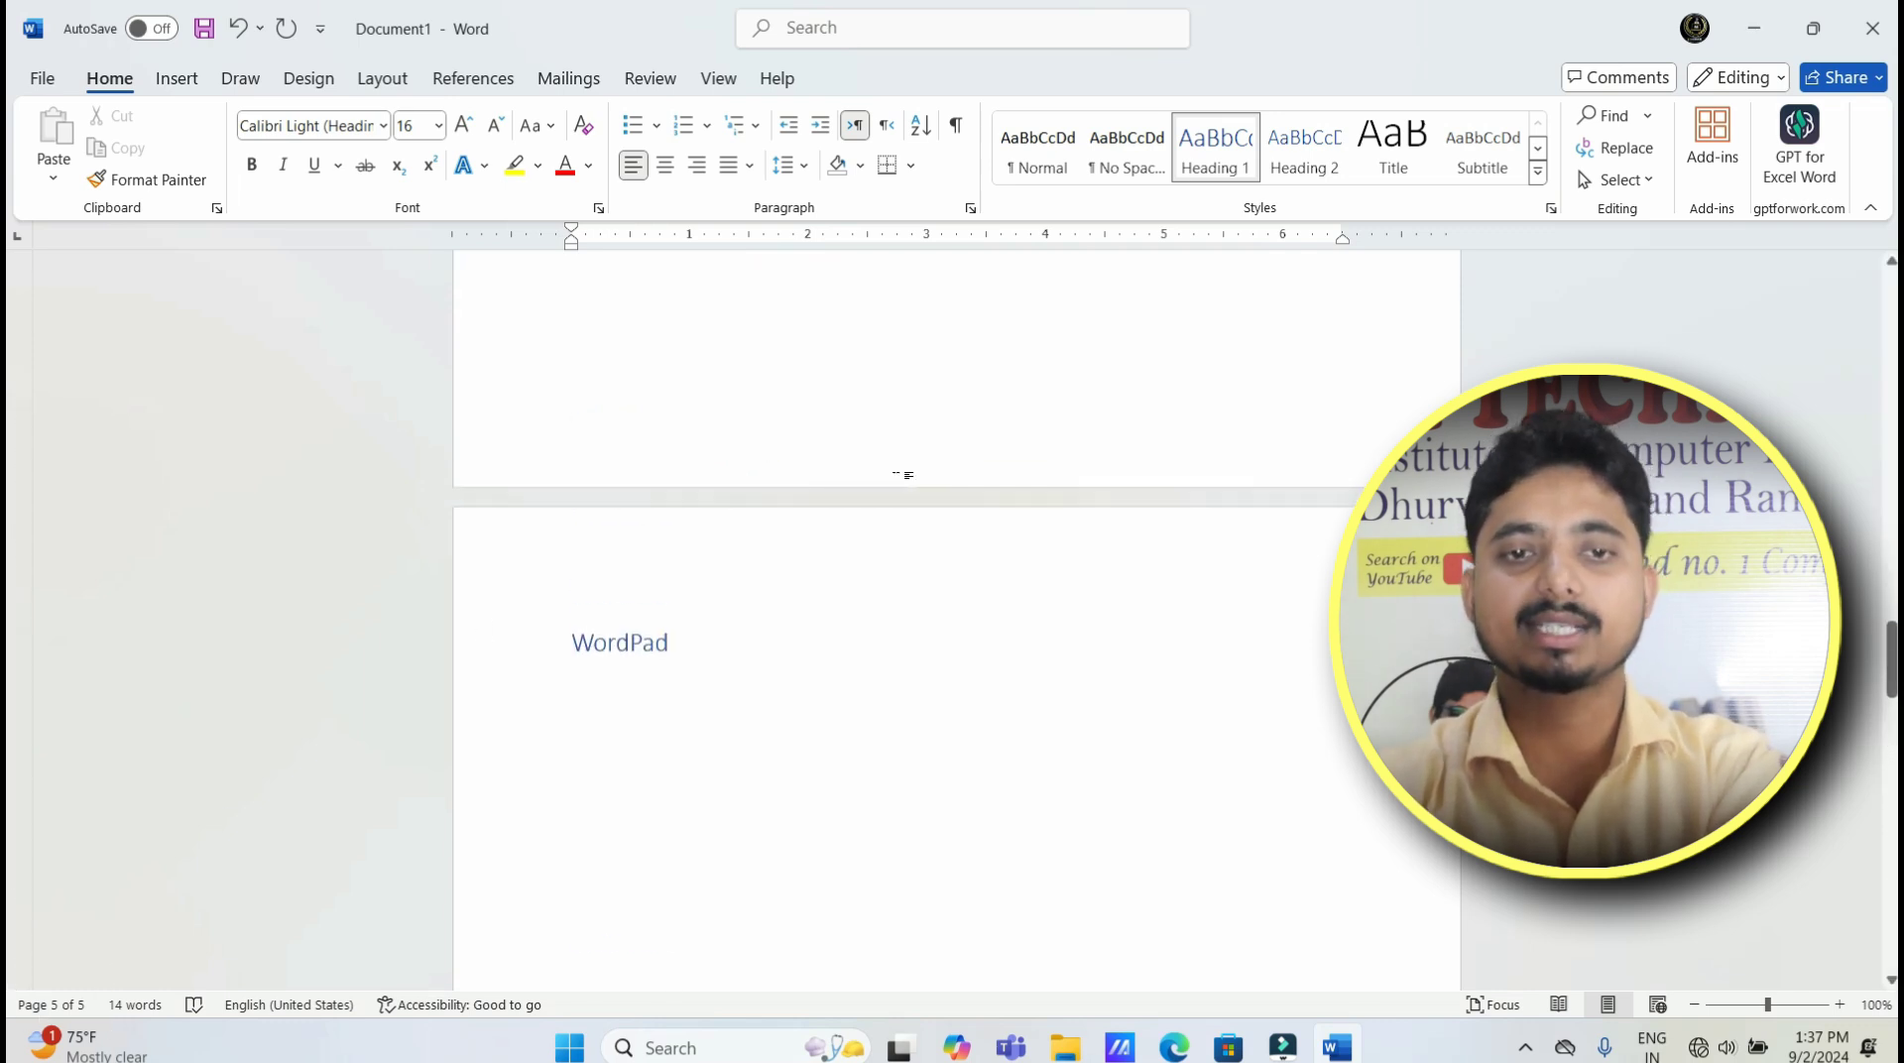
{"action": "scroll", "coordinate": [905, 476], "scroll_direction": "up", "scroll_amount": 3}
{"action": "scroll", "coordinate": [905, 476], "scroll_direction": "up", "scroll_amount": 3}
{"action": "scroll", "coordinate": [905, 476], "scroll_direction": "up", "scroll_amount": 3}
{"action": "scroll", "coordinate": [906, 477], "scroll_direction": "up", "scroll_amount": 5}
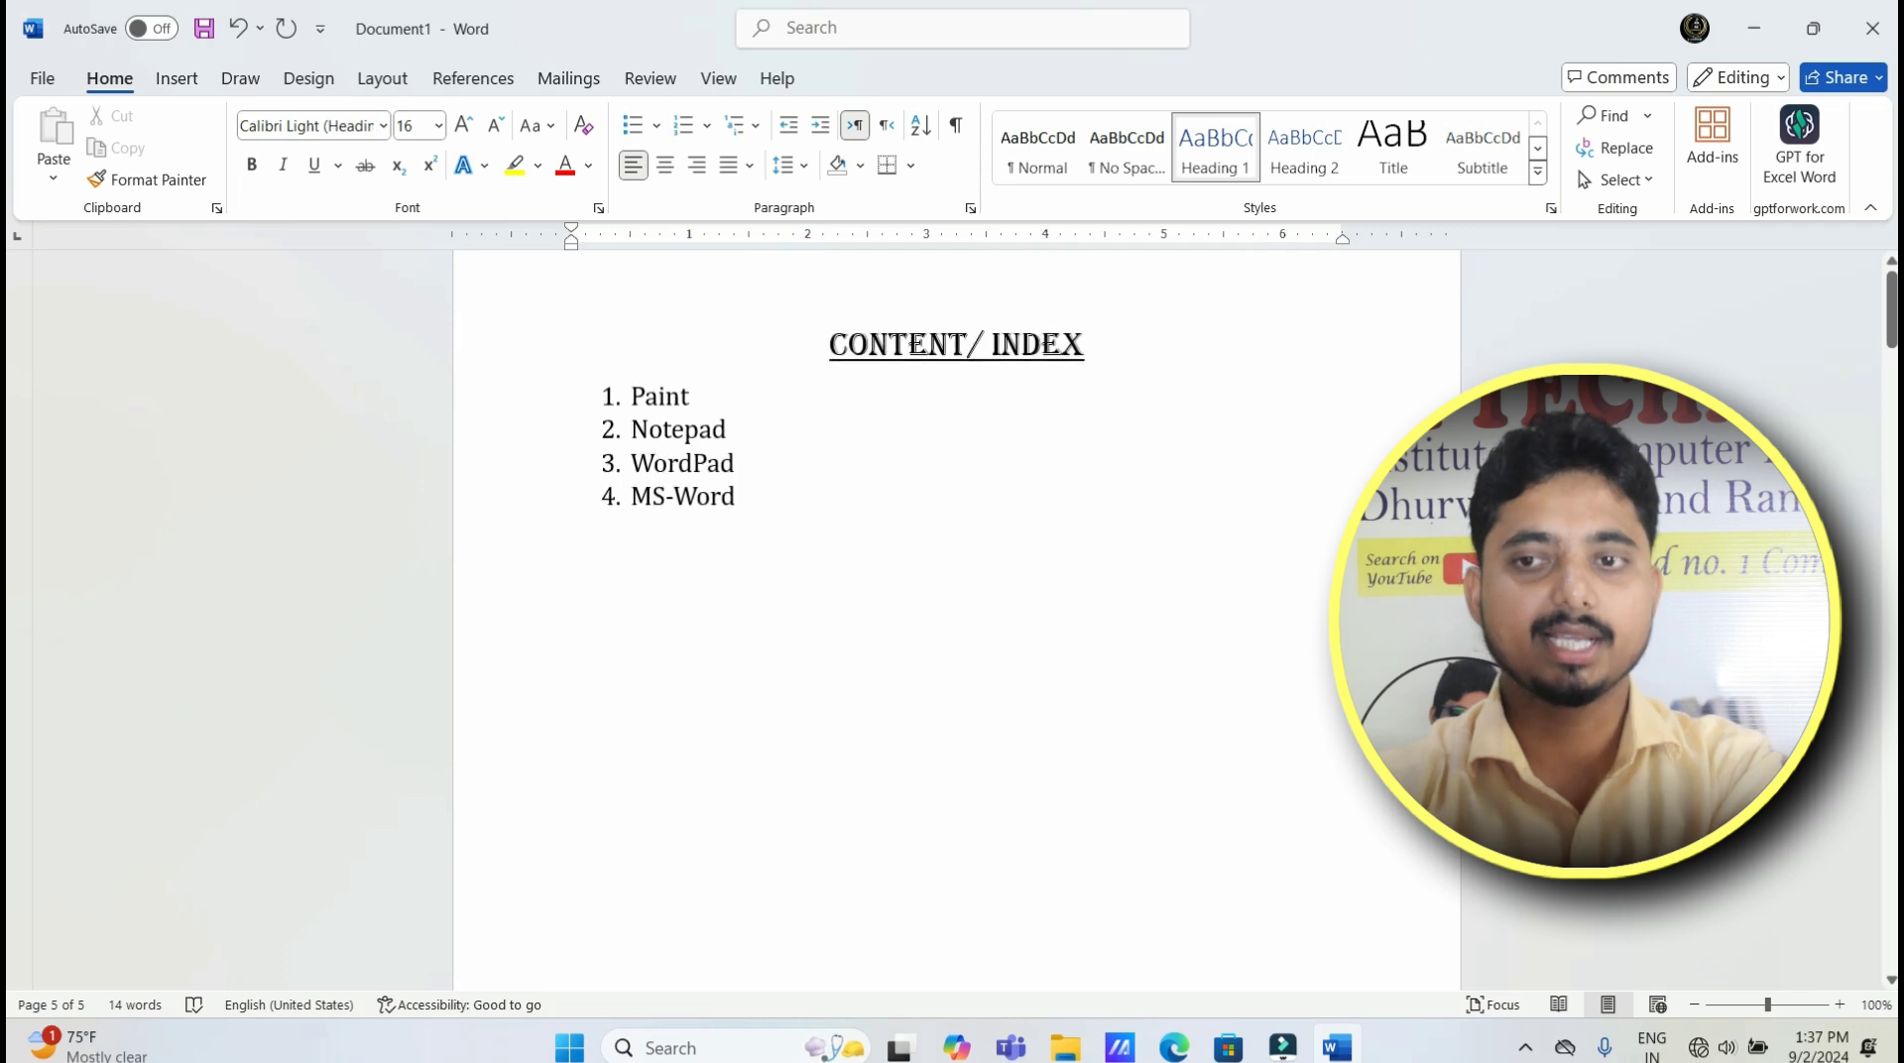
{"action": "scroll", "coordinate": [906, 476], "scroll_direction": "up", "scroll_amount": 1}
{"action": "left_click", "coordinate": [723, 636]}
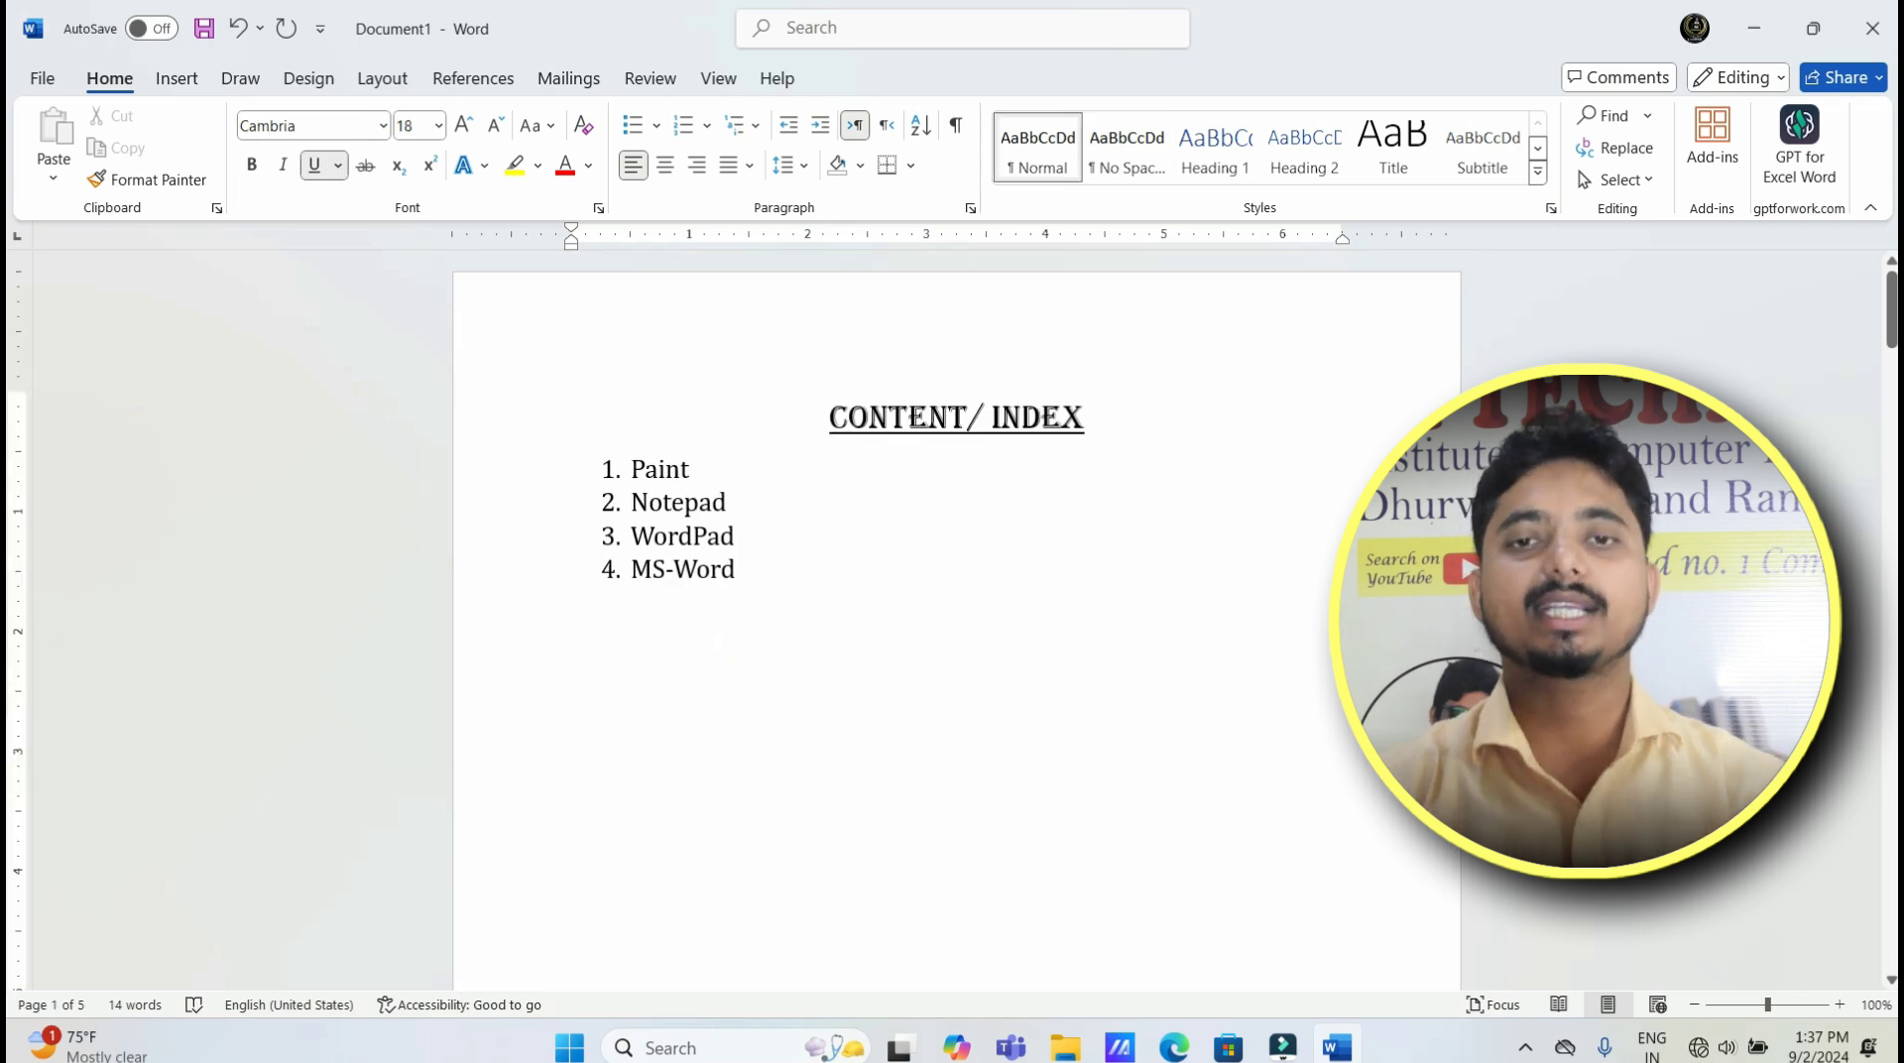